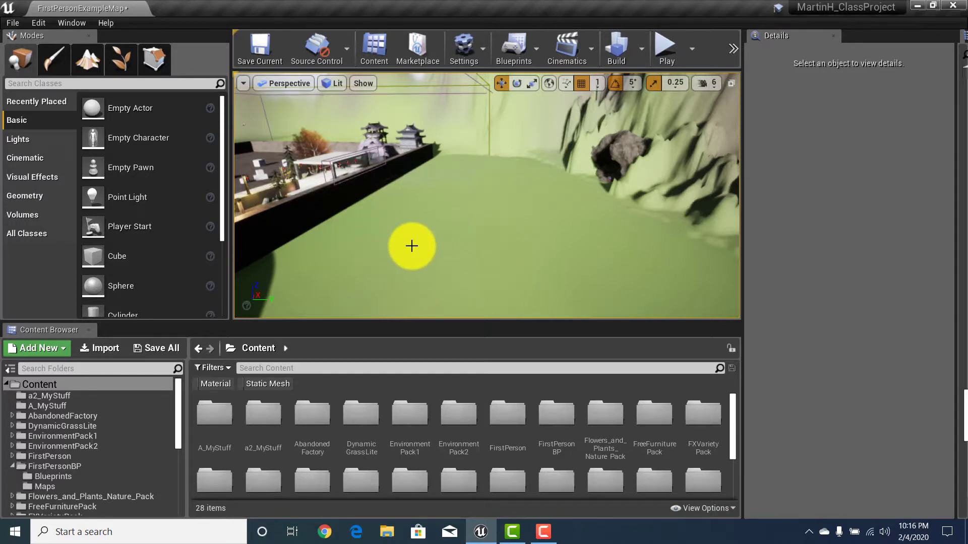
Switch to the foliage painting mode and search the whole Content folder for grass, filtered to static meshes.
mouse_move(470, 234)
left_mouse_down()
mouse_move(497, 196)
mouse_move(464, 234)
mouse_move(469, 221)
left_mouse_up()
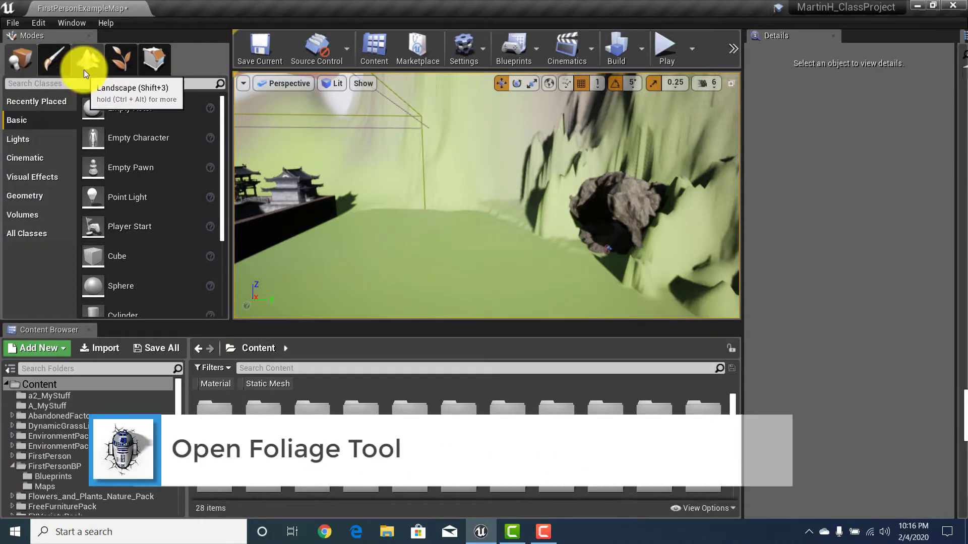
left_click(124, 71)
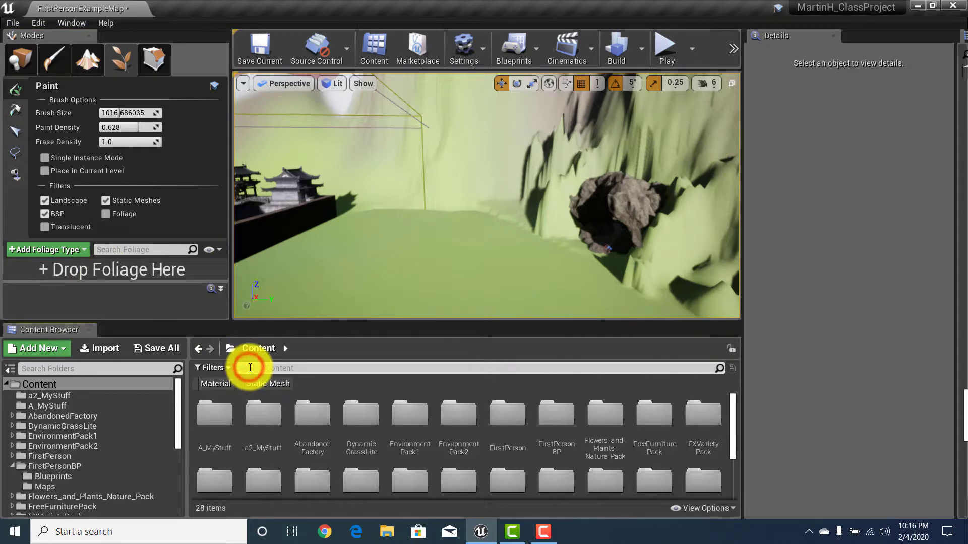
key("BackSpace")
type("grass")
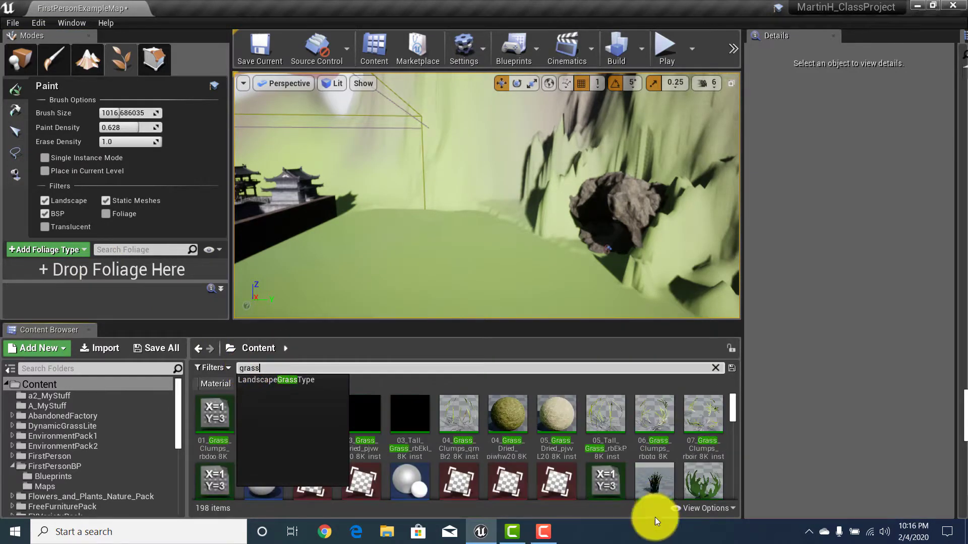
scroll(622, 471, "down", 1)
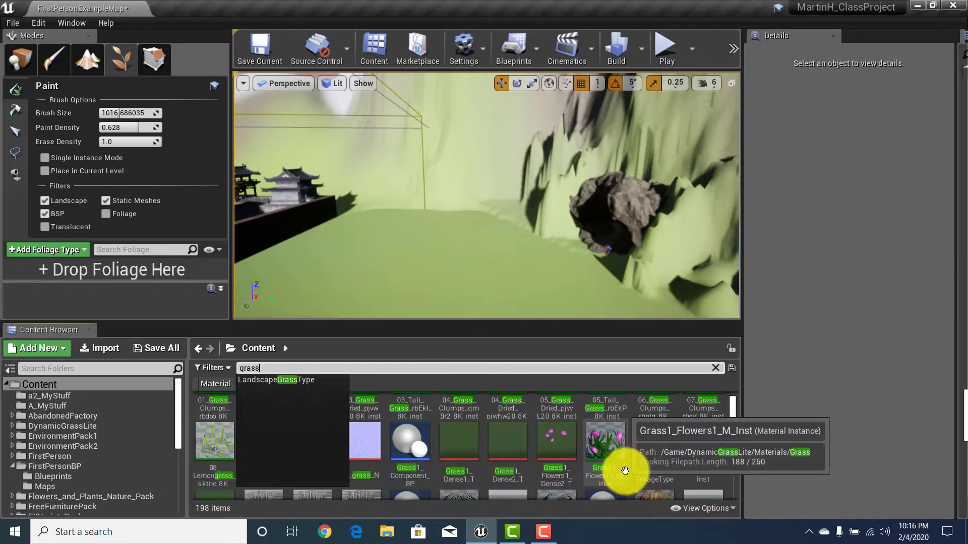
left_click(201, 346)
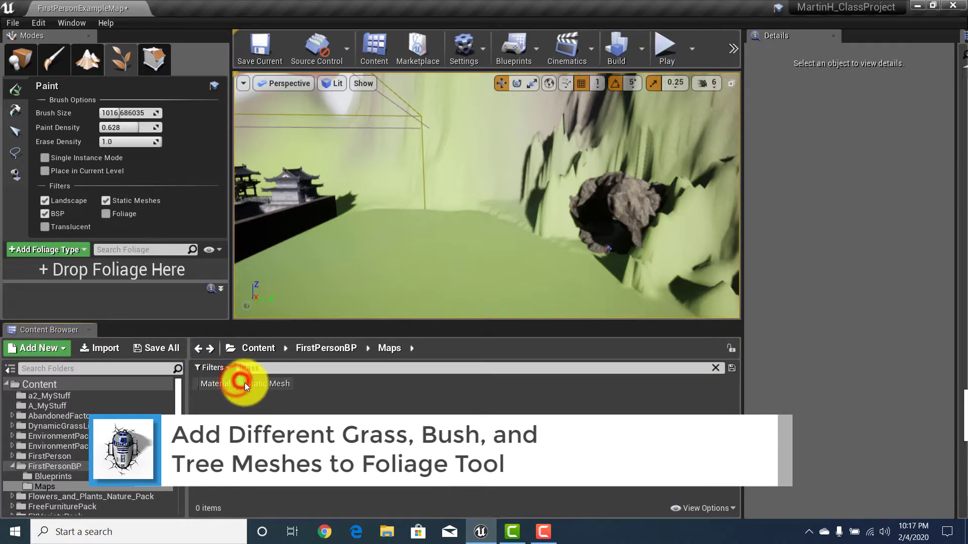
left_click(261, 348)
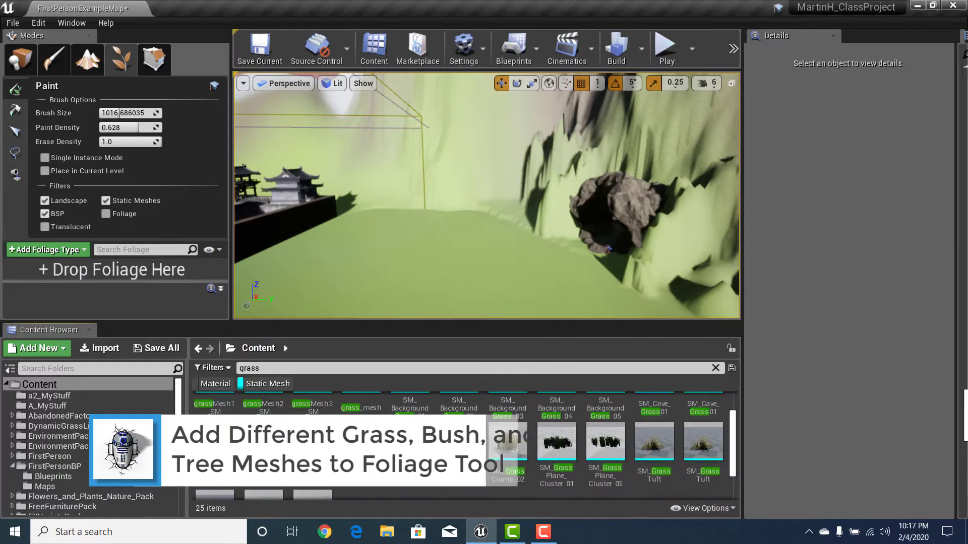
Add the grass meshes SM_Grass_SmallClump, SM_LV_SoulGrass_01 and SM_Plains_Grass01 as foliage types.
left_click_drag(417, 445, 46, 271)
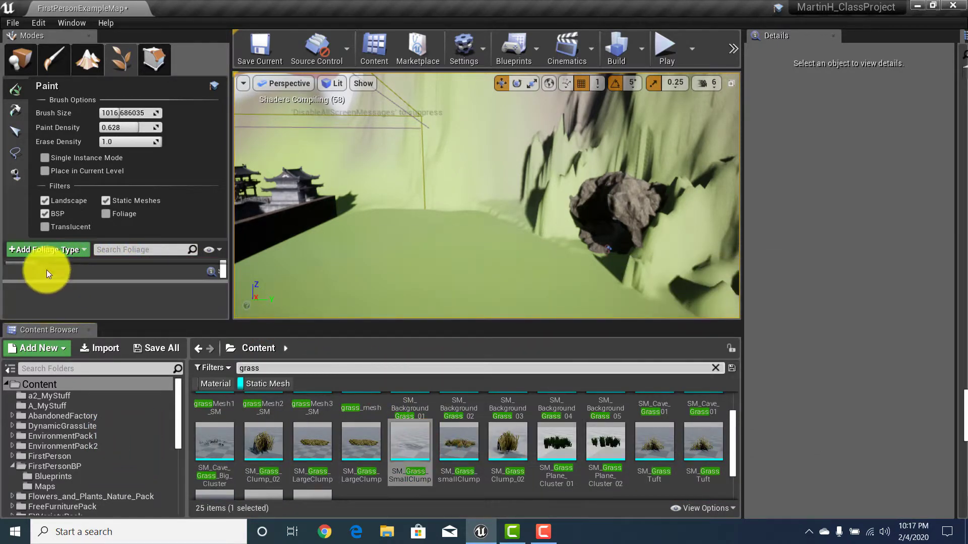
left_click_drag(152, 280, 147, 319)
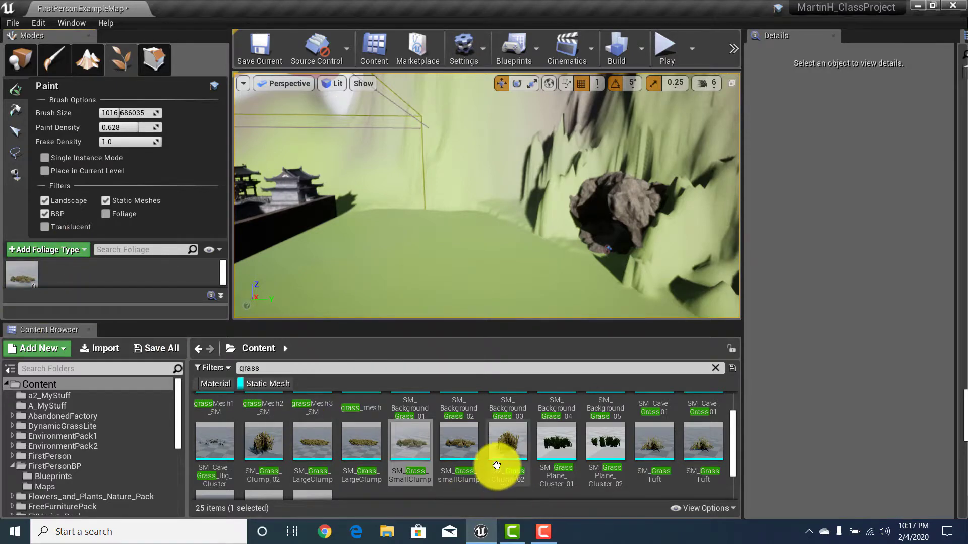
scroll(554, 461, "down", 2)
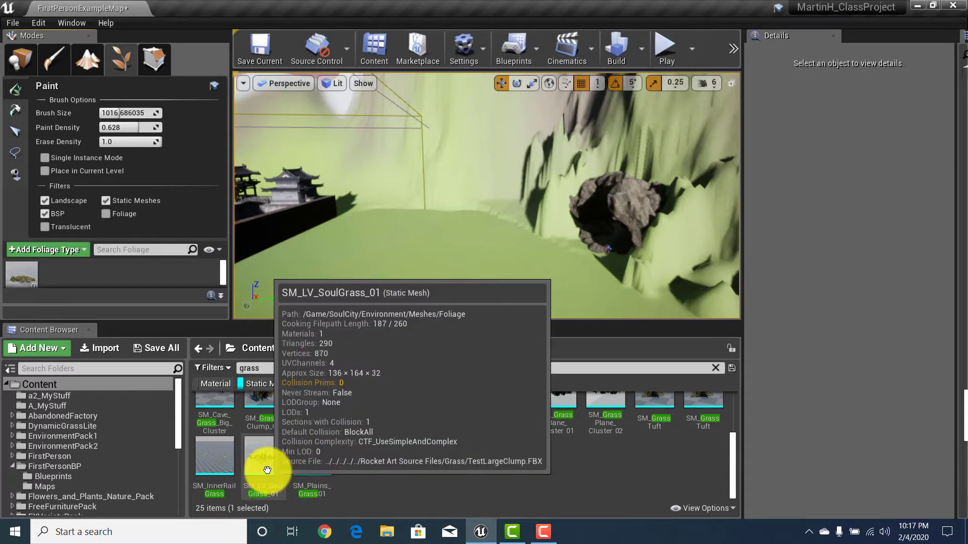
left_click_drag(264, 462, 59, 274)
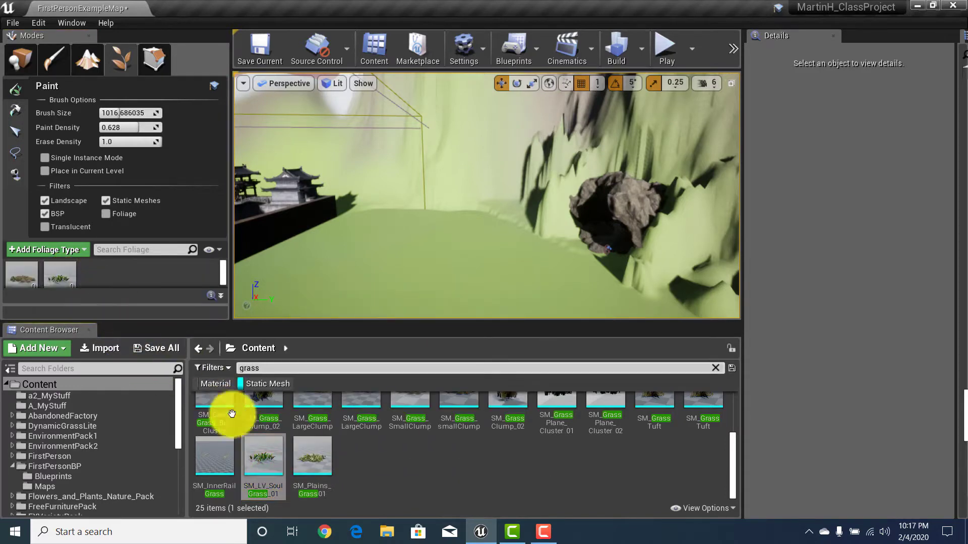
left_click_drag(324, 458, 198, 300)
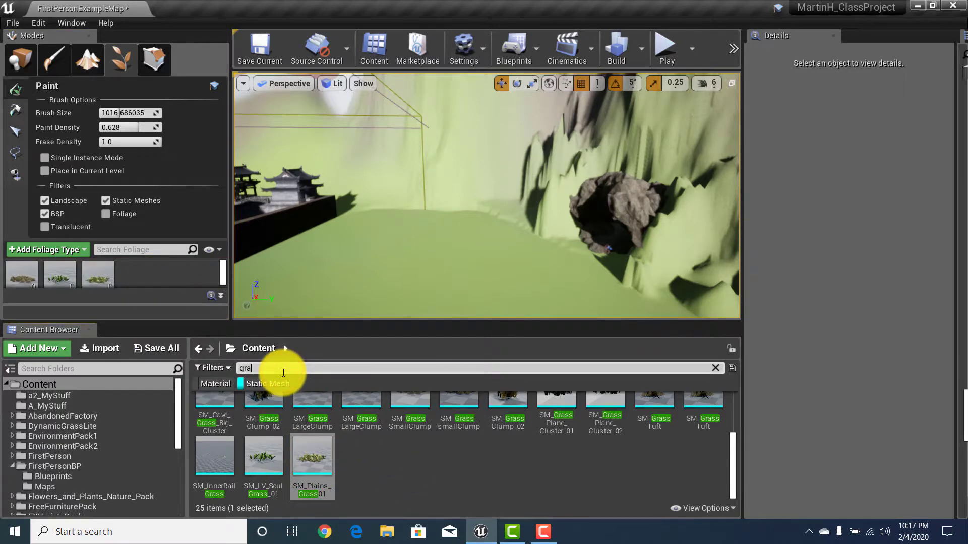
Search for bush meshes and add Bush1_SM, Bush2_SM and Bush3_SM as foliage types, enlarging the foliage palette area.
type("bush")
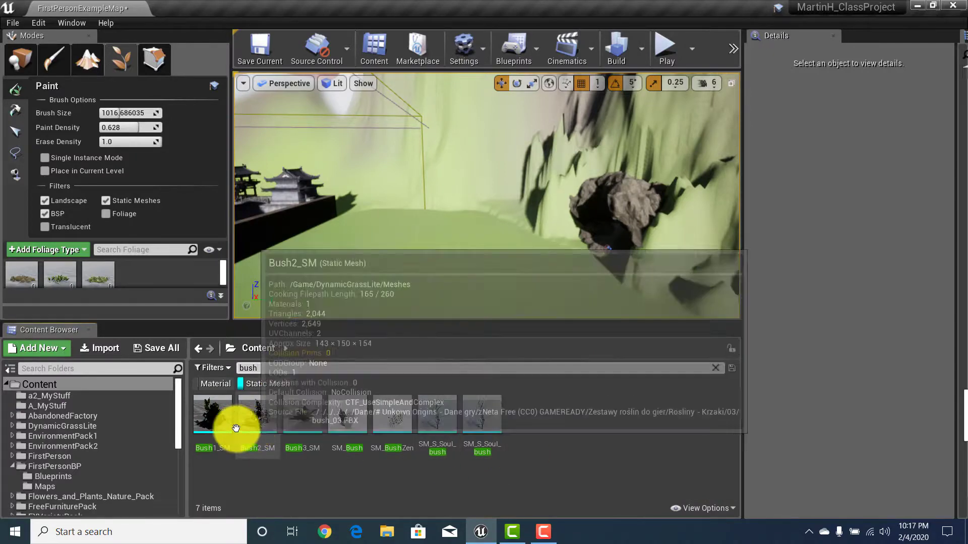
left_click_drag(226, 428, 141, 276)
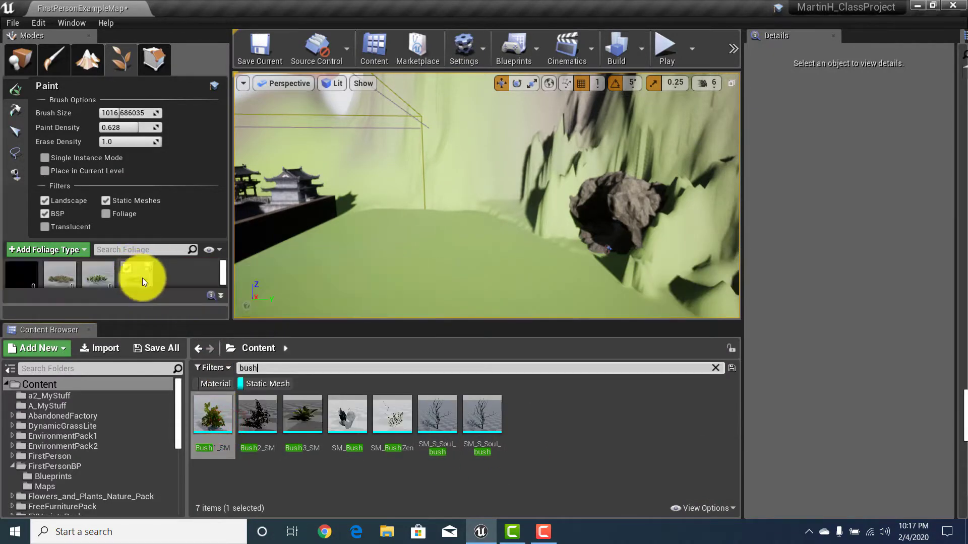
left_click_drag(259, 428, 174, 278)
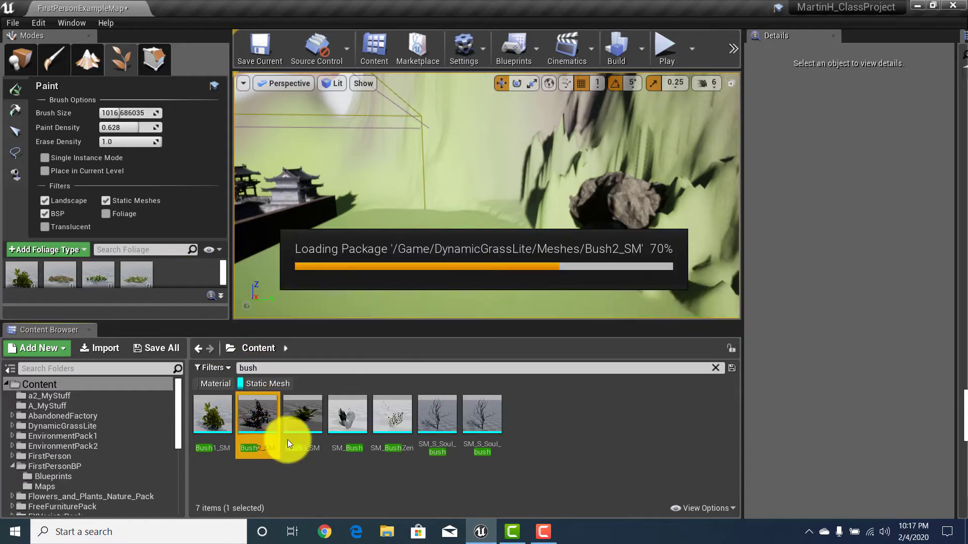
left_click_drag(302, 426, 221, 285)
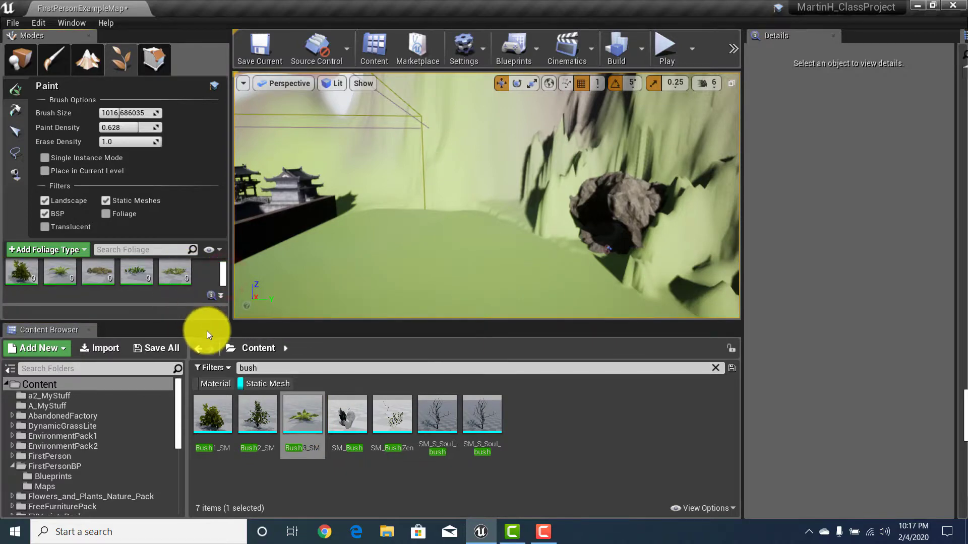
left_click_drag(242, 321, 233, 382)
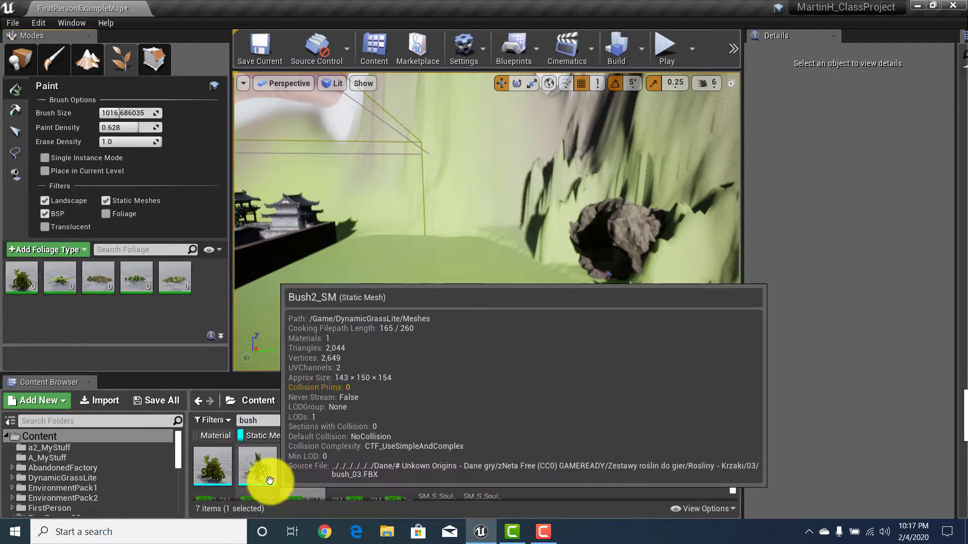
left_click_drag(260, 454, 153, 332)
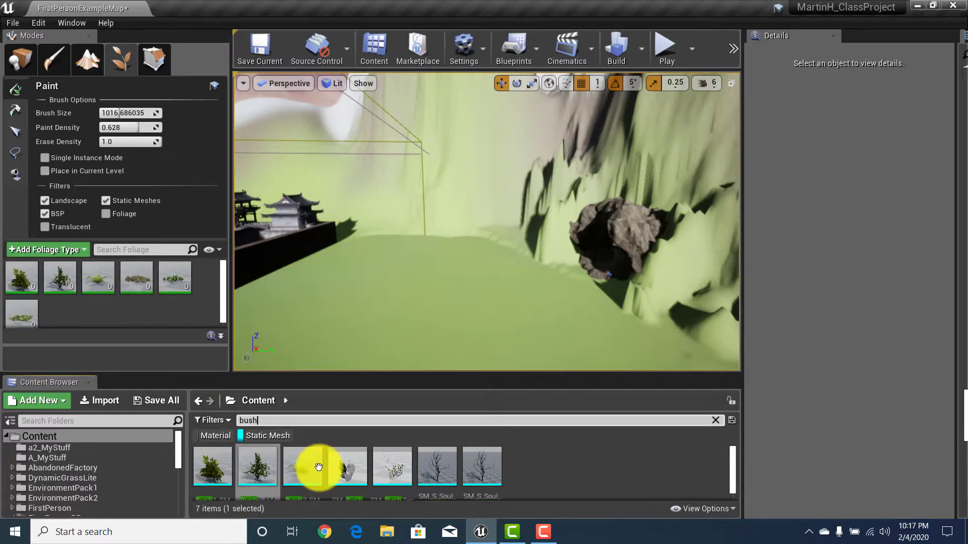
scroll(320, 467, "down", 1)
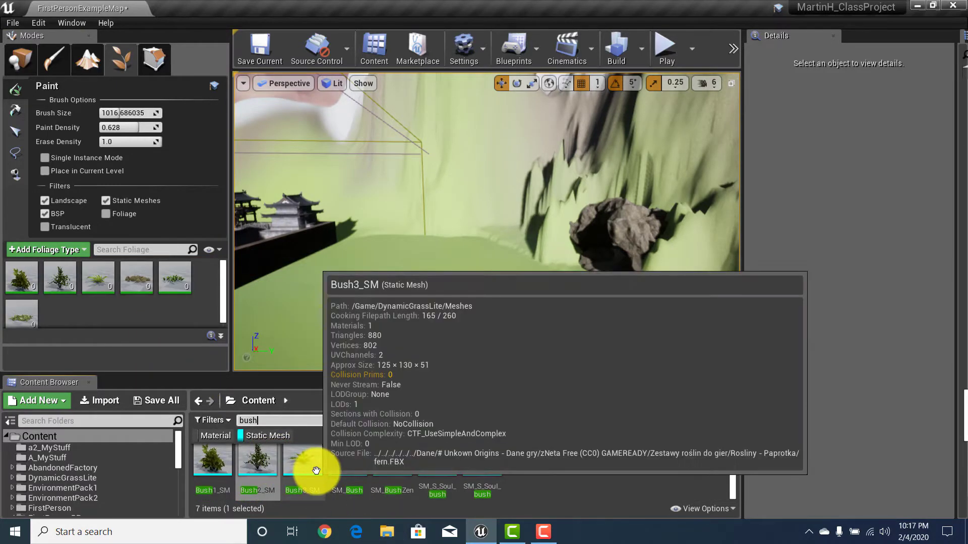
left_click_drag(314, 467, 151, 319)
key("s")
right_click_drag(357, 344, 318, 346)
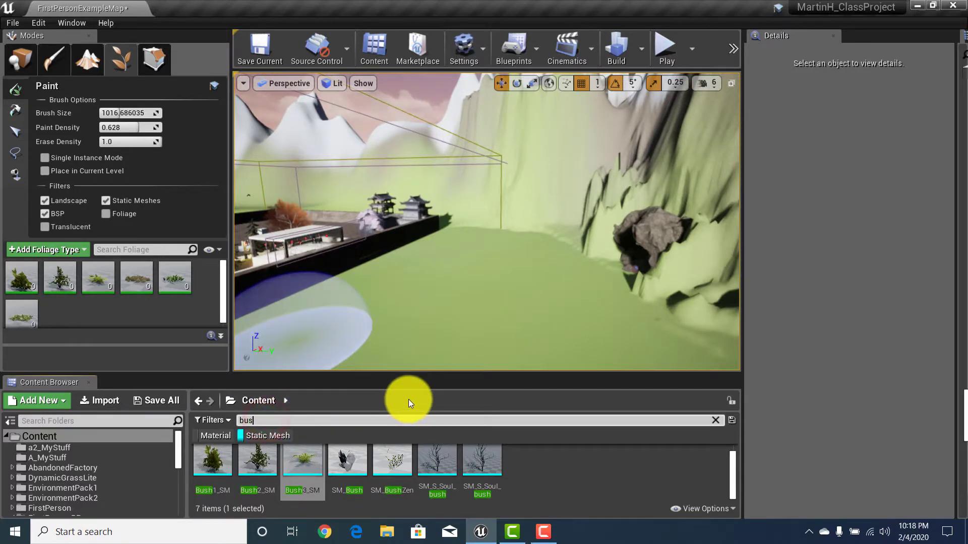
key("BackSpace")
key("BackSpace")
key("BackSpace")
key("BackSpace")
type("s")
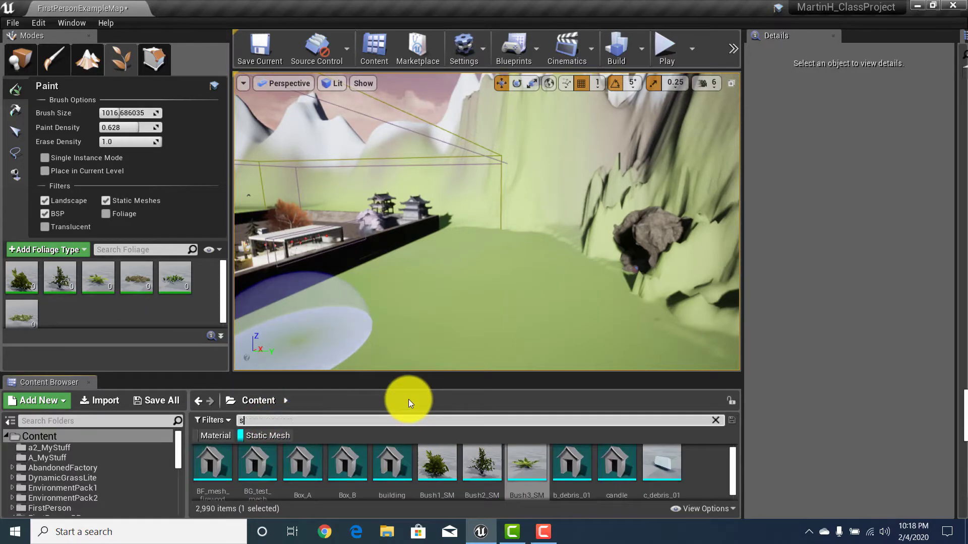
type("hurb")
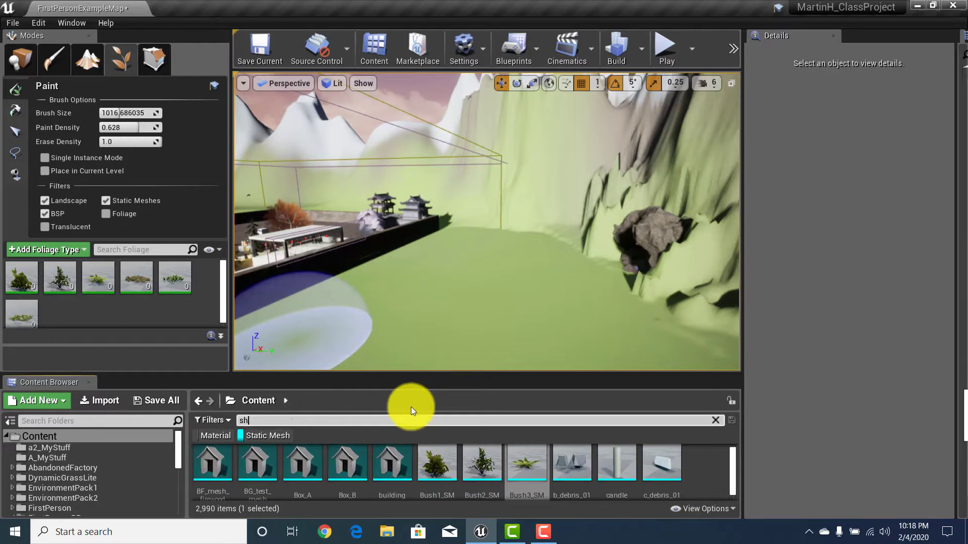
key("BackSpace")
key("BackSpace")
key("BackSpace")
key("BackSpace")
key("BackSpace")
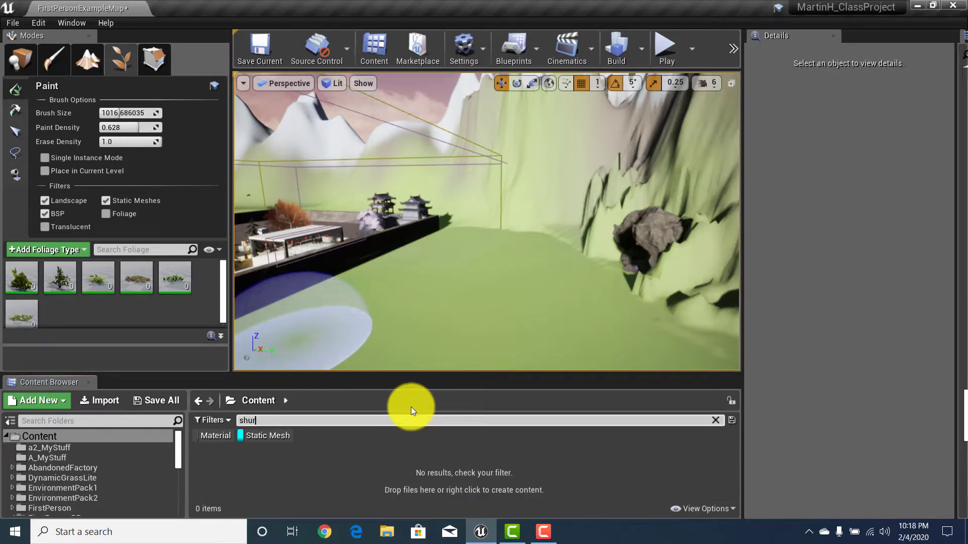
Search the static meshes for tree, enlarge the asset browsing area and locate the aspen tree meshes.
type("tree")
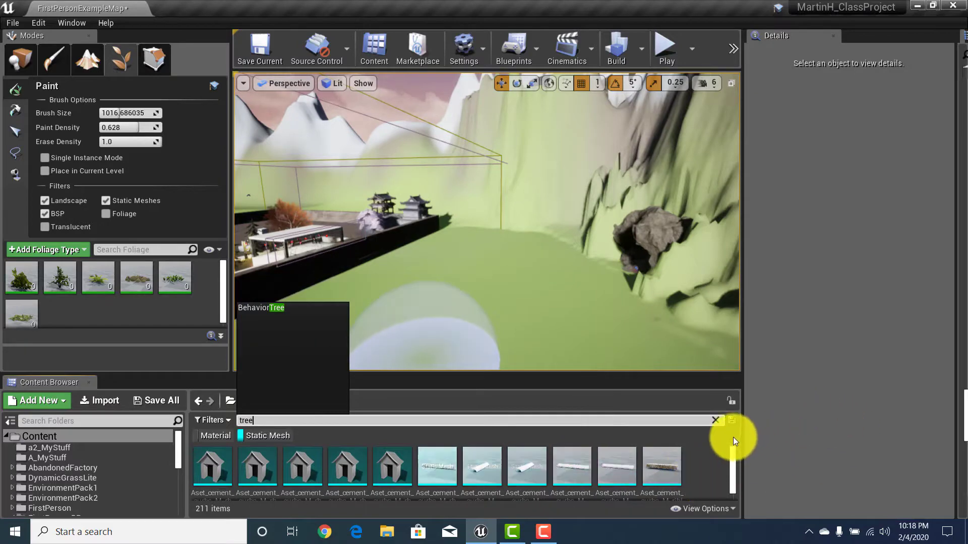
scroll(726, 463, "down", 1)
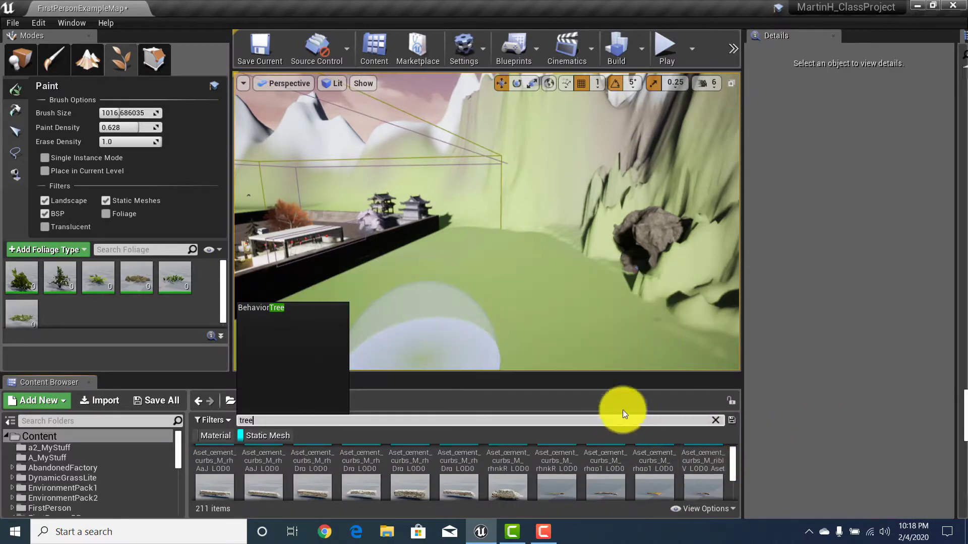
left_click(125, 317)
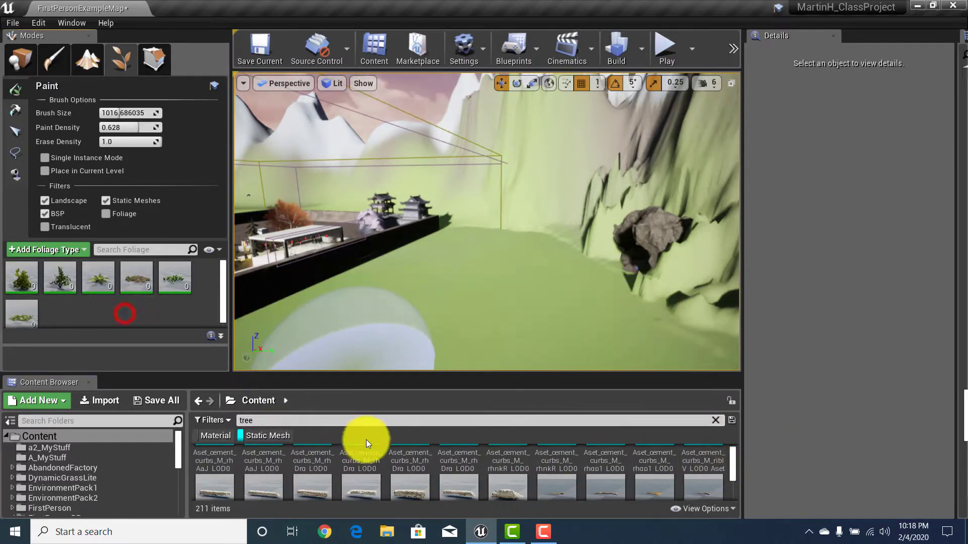
scroll(434, 471, "down", 1)
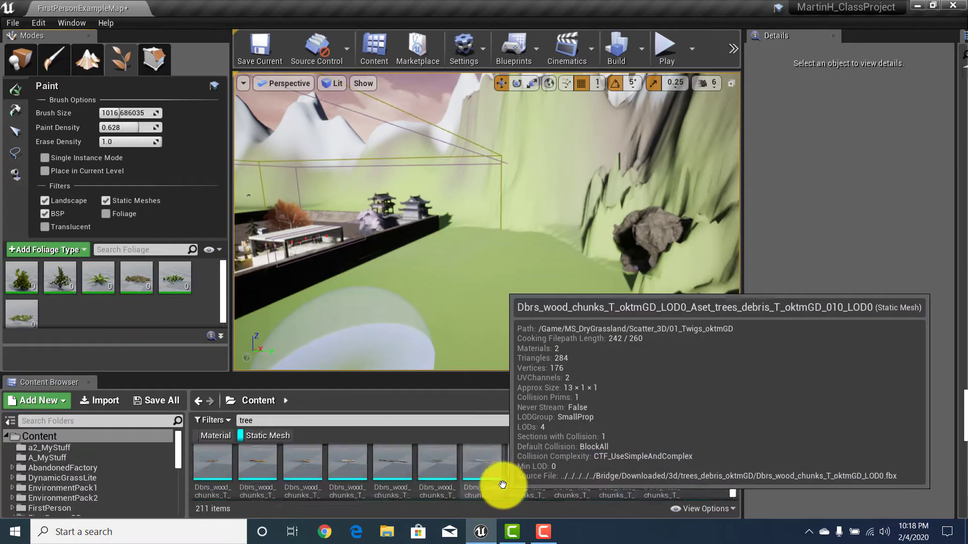
scroll(529, 481, "down", 2)
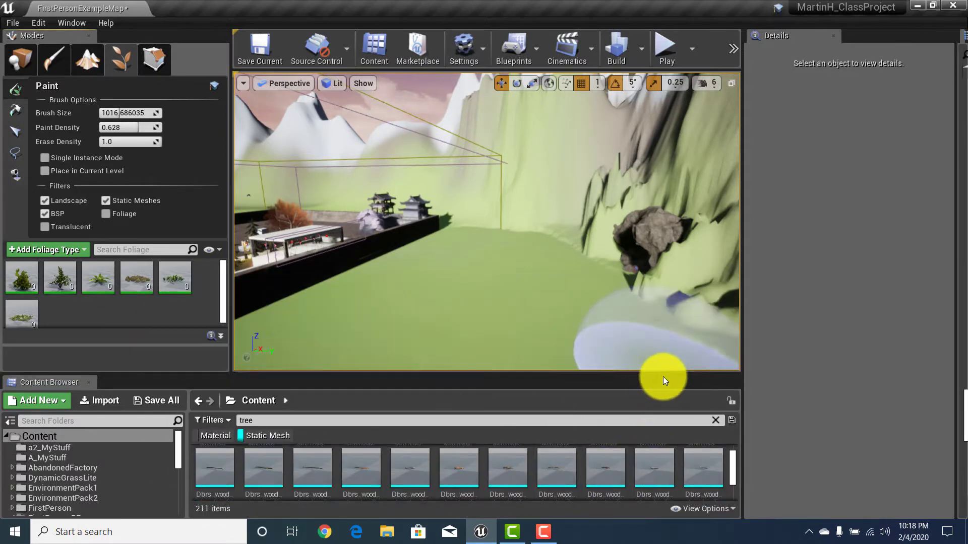
left_click_drag(663, 377, 652, 321)
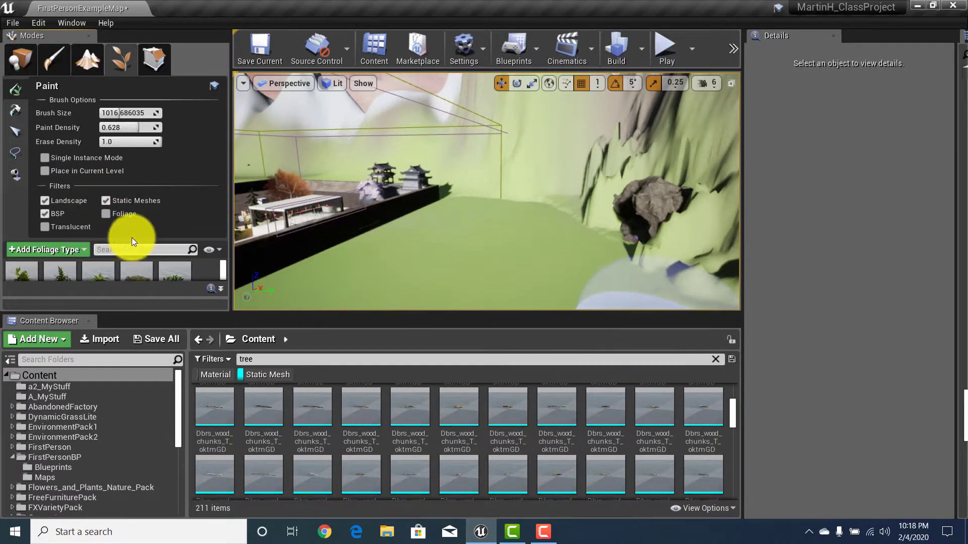
scroll(136, 264, "down", 4)
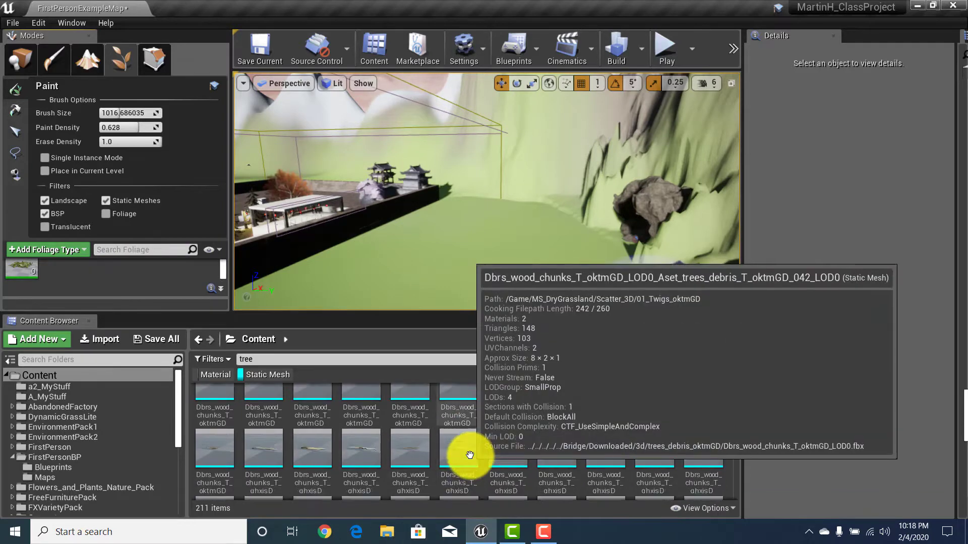
scroll(467, 454, "down", 2)
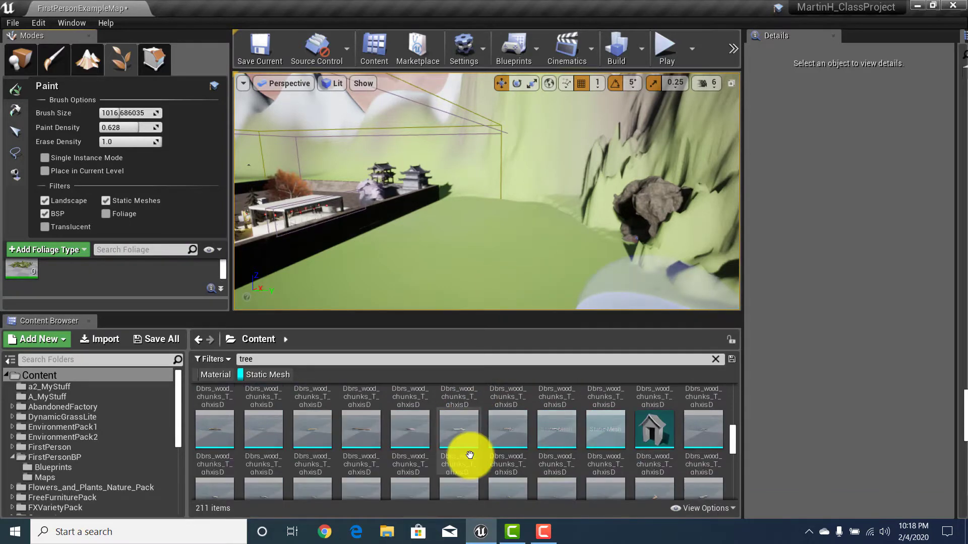
scroll(466, 455, "down", 2)
scroll(463, 455, "down", 4)
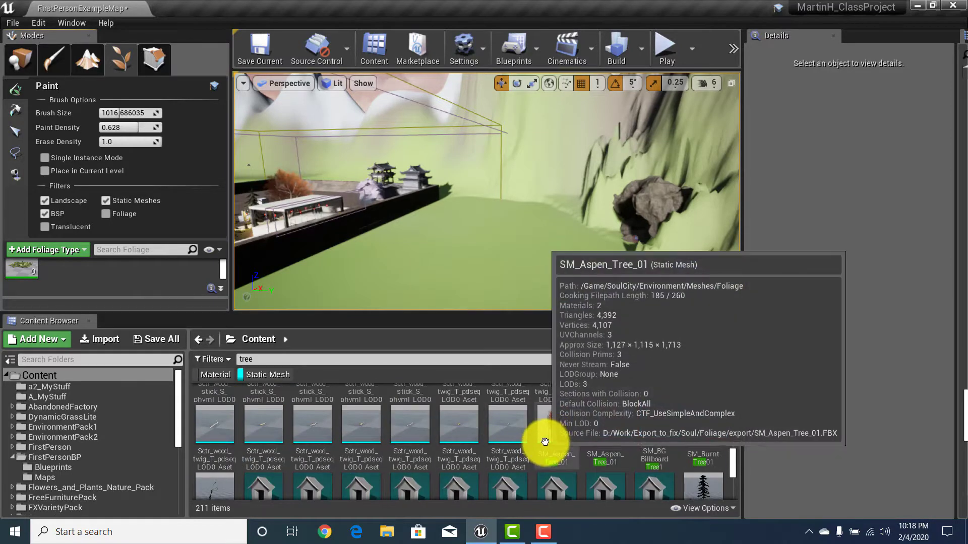
Add the tree meshes SM_Aspen_Tree_01 and SM_BGBillboardTree1 as foliage types without saving a separate foliage type asset.
left_click_drag(555, 432, 106, 277)
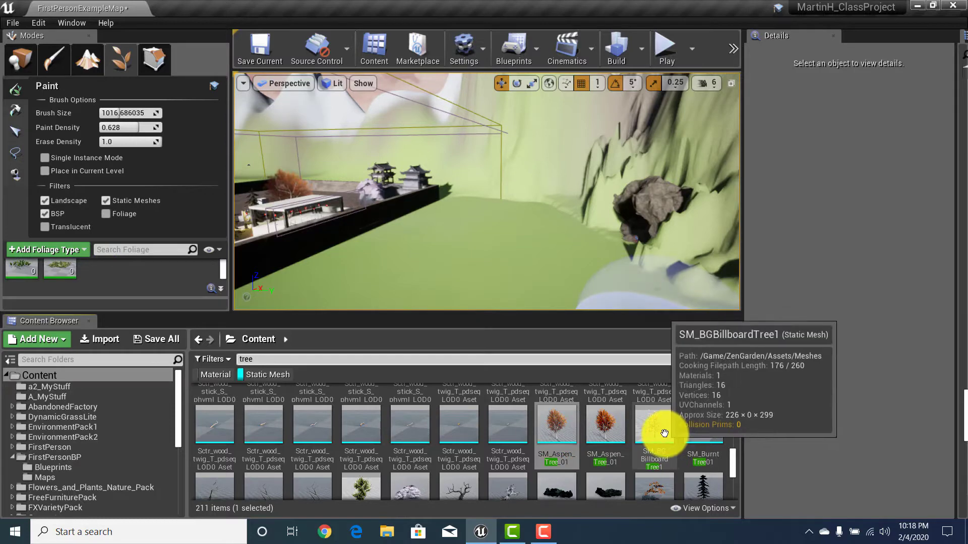
left_click_drag(659, 432, 145, 278)
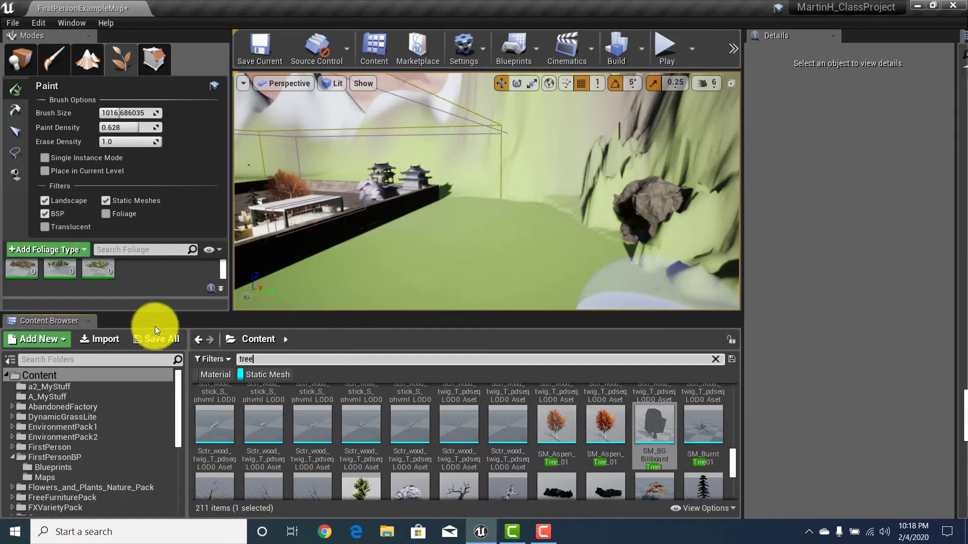
left_click_drag(224, 265, 176, 272)
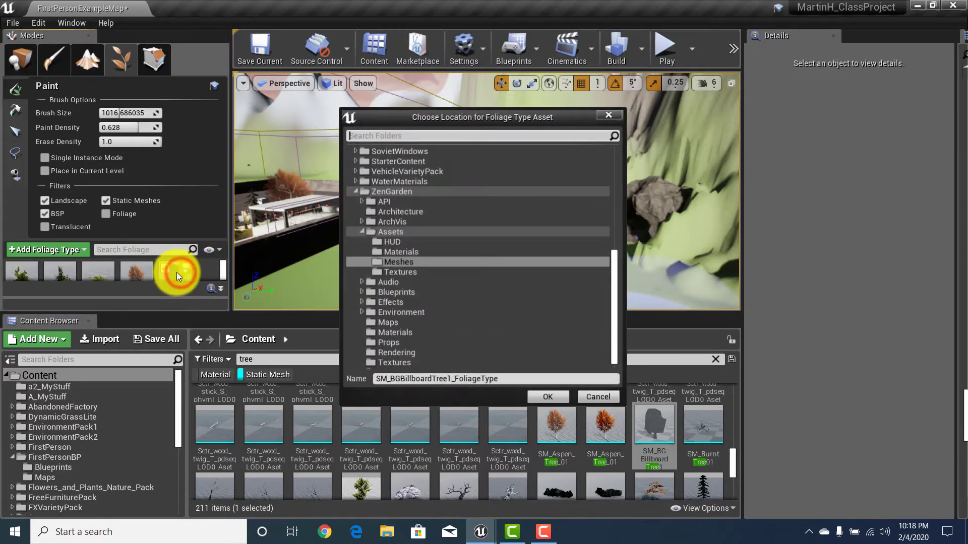
left_click(549, 397)
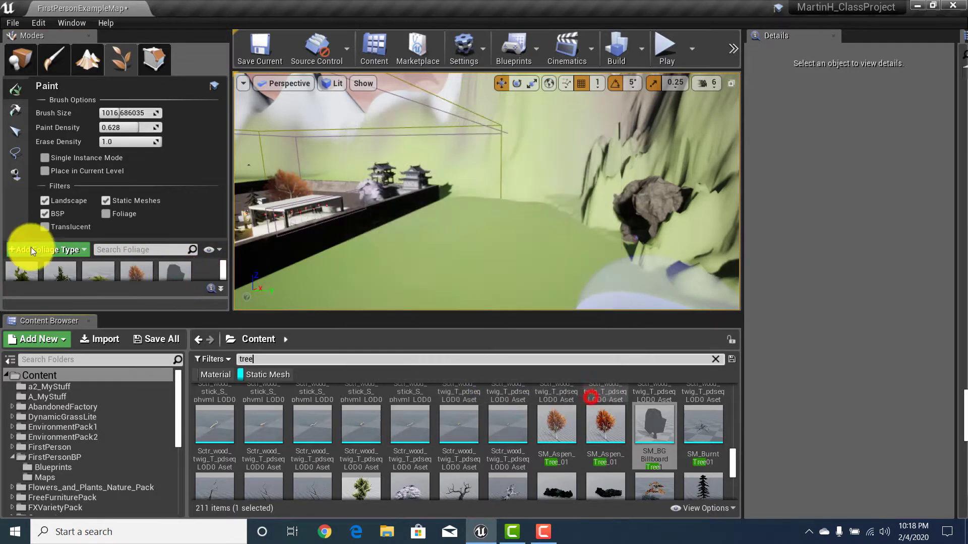
Add the tree meshes SM_Cherry_Tree and SM_LV_Soul_Tree01_B as foliage types, enlarging the foliage palette area.
scroll(591, 414, "down", 2)
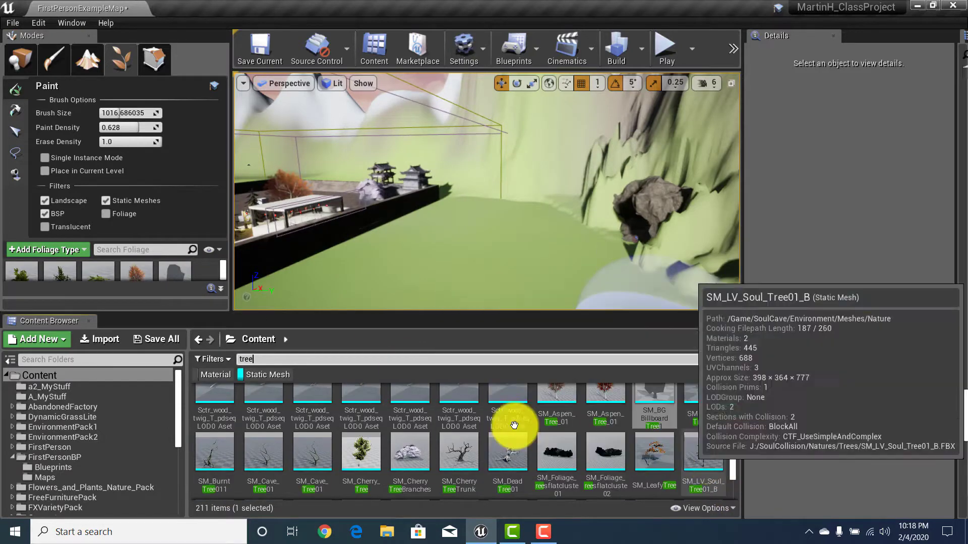
left_click_drag(359, 453, 201, 274)
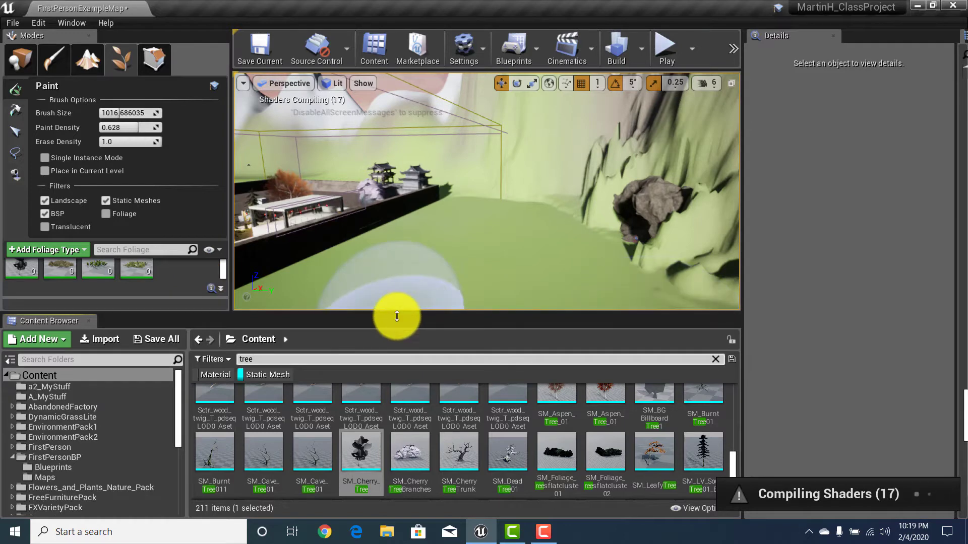
left_click_drag(397, 313, 393, 379)
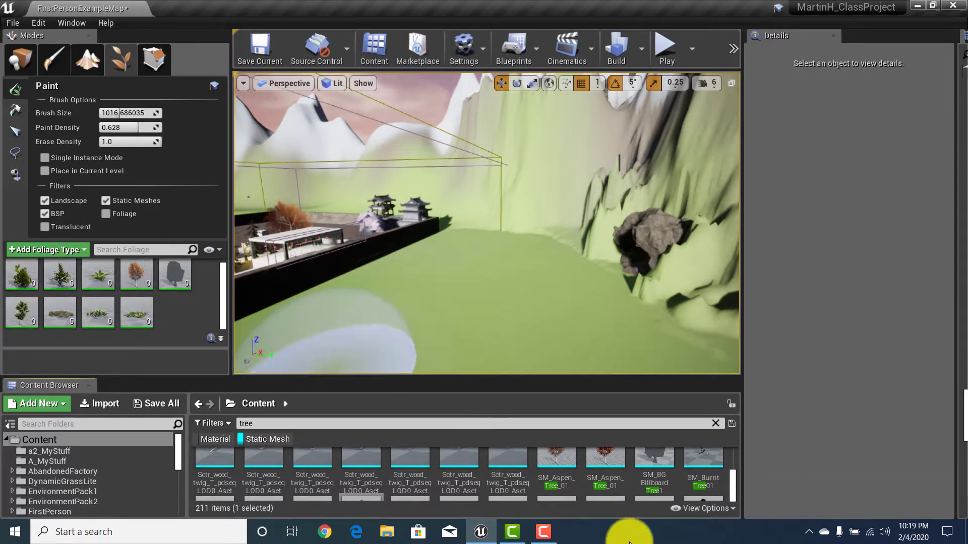
scroll(630, 491, "down", 1)
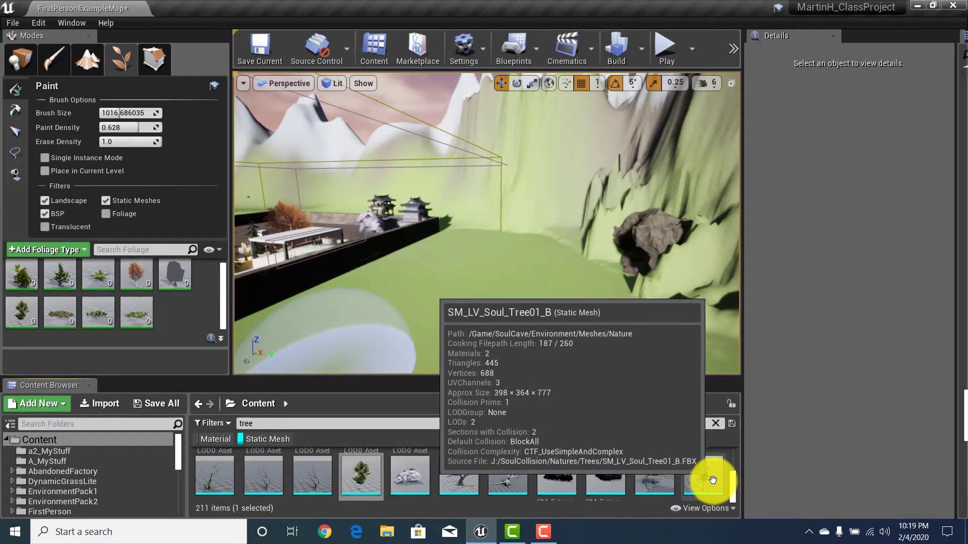
left_click_drag(692, 471, 178, 309)
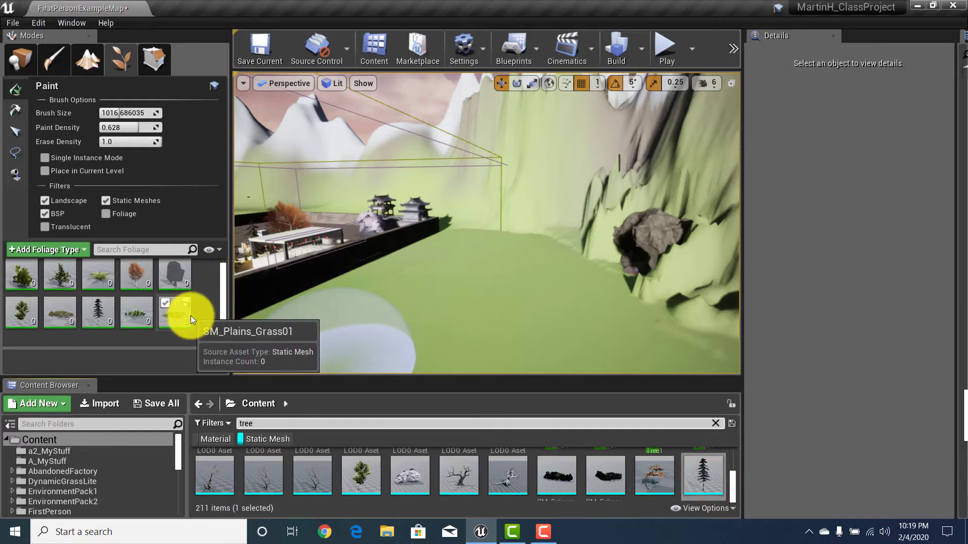
scroll(190, 319, "up", 1)
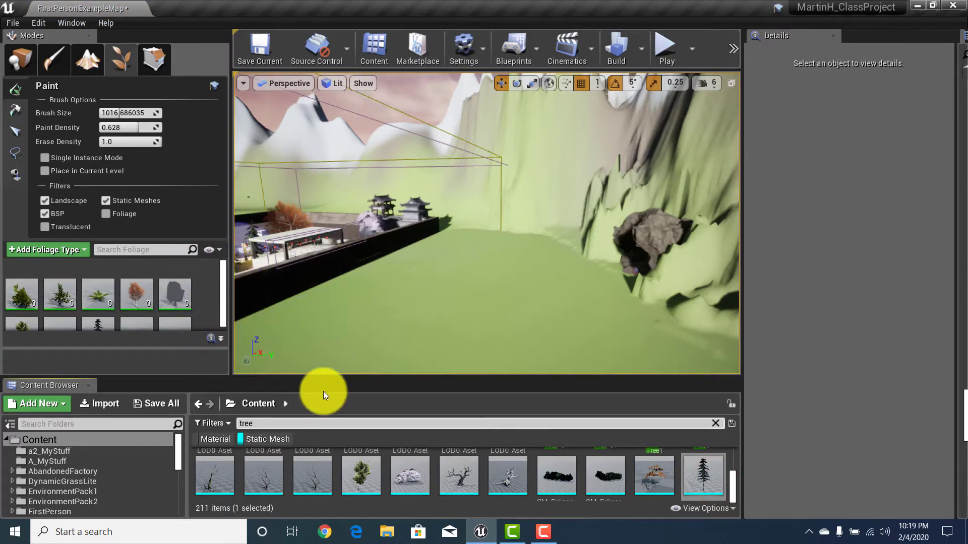
Enlarge the foliage palette area further and remove the SM_BGBillboardTree1 foliage type.
left_click_drag(336, 377, 320, 449)
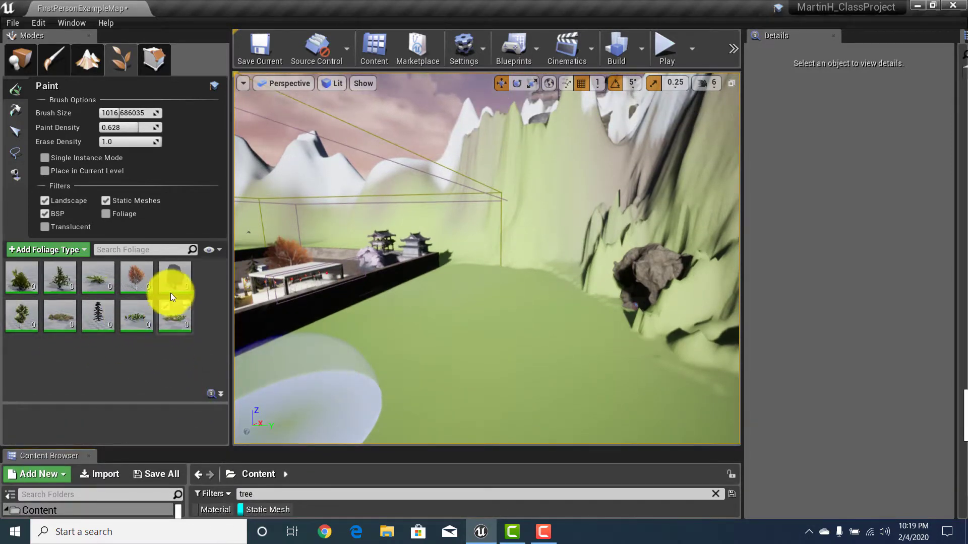
right_click(180, 281)
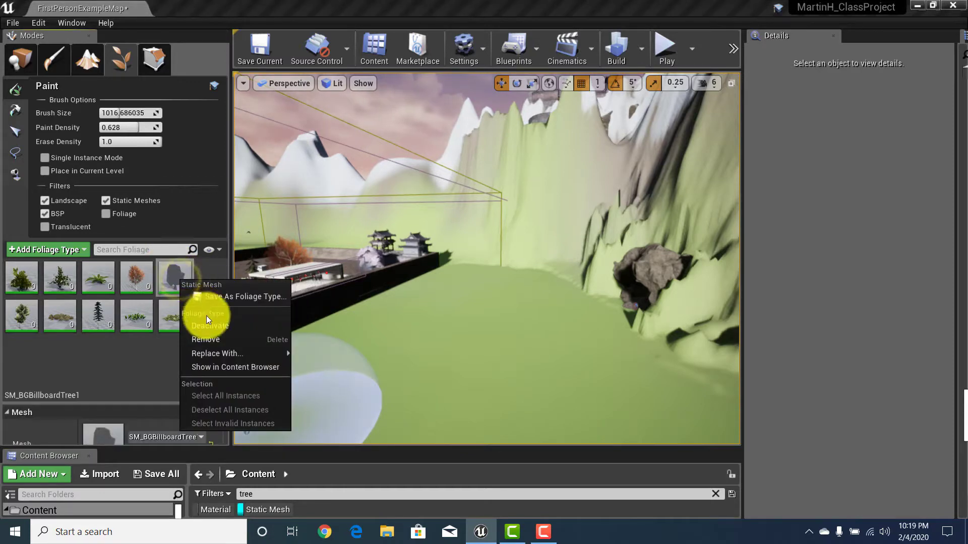
left_click(206, 340)
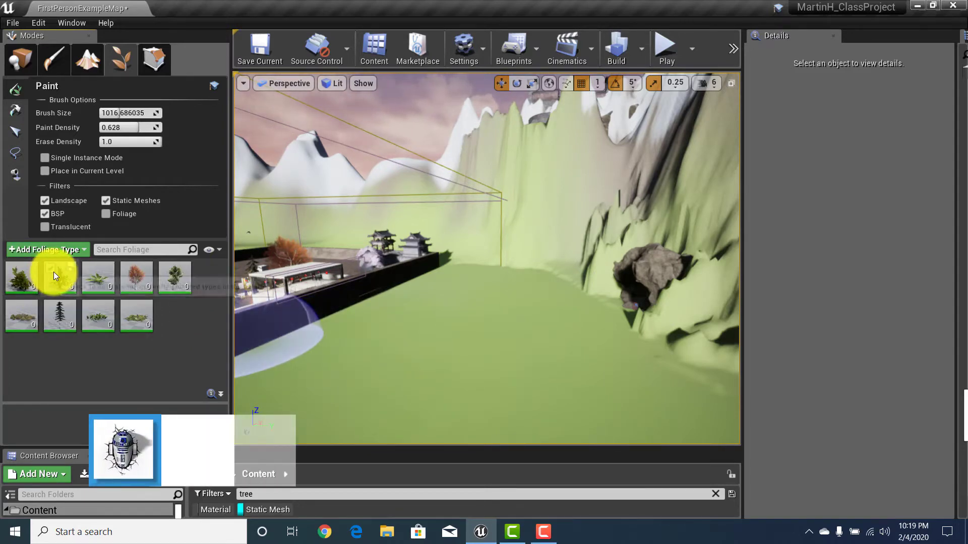
Deactivate every foliage type in the palette except SM_Grass_SmallClump.
left_click(49, 307)
left_click(86, 309)
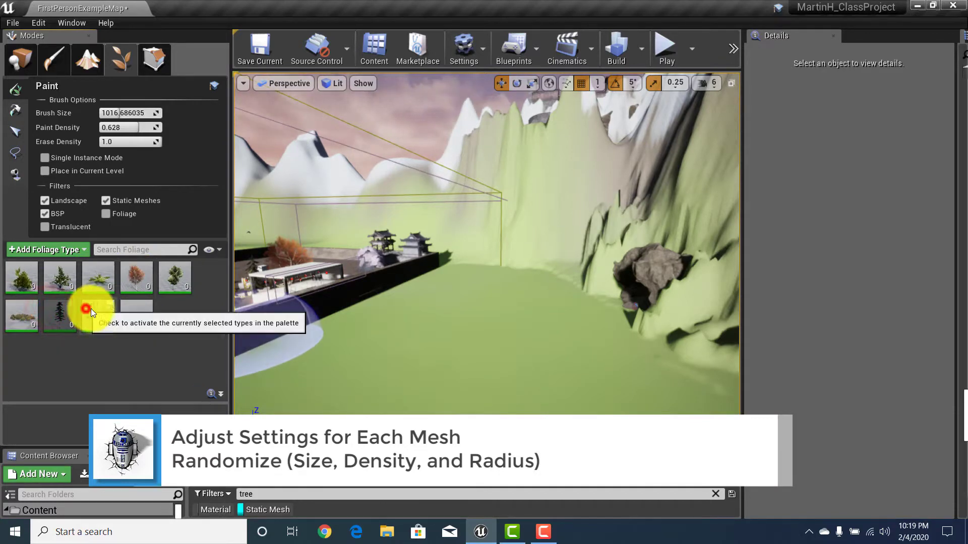
left_click(126, 310)
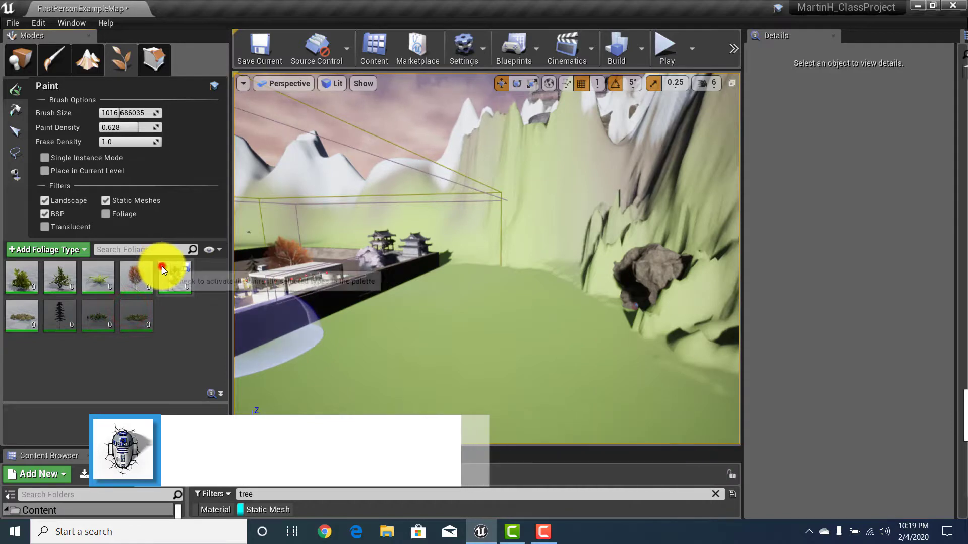
left_click(126, 268)
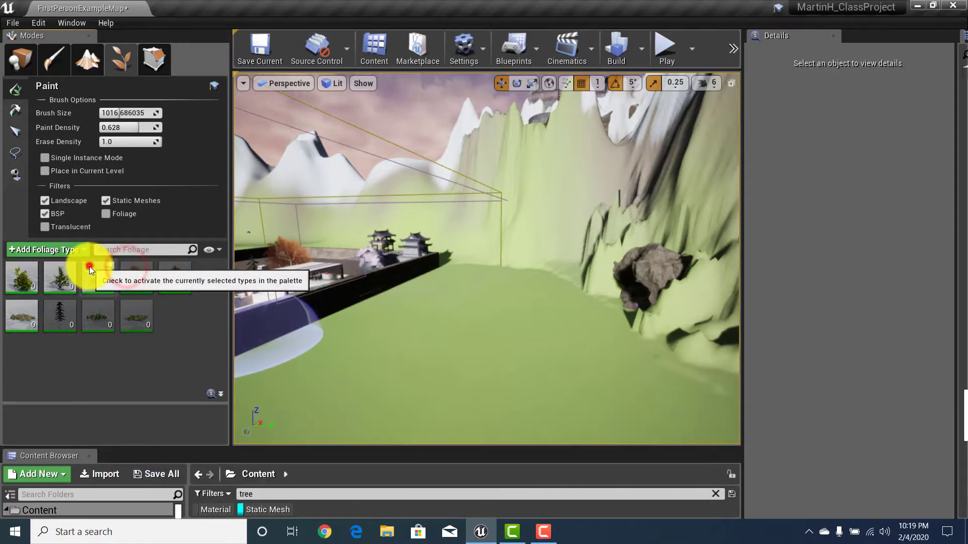
left_click(50, 267)
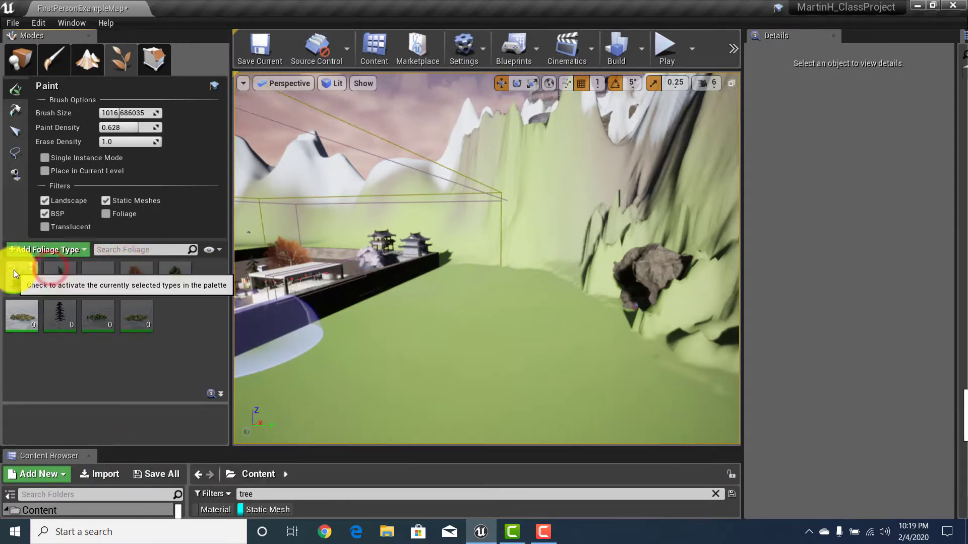
left_click(14, 270)
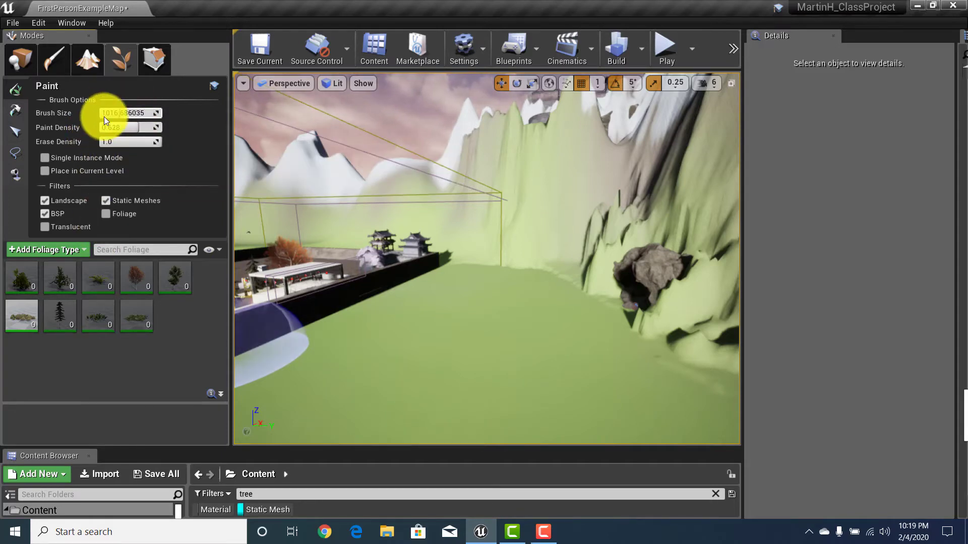
Select the SM_Grass_SmallClump foliage type and set the paint brush size to about 716.
left_click(22, 321)
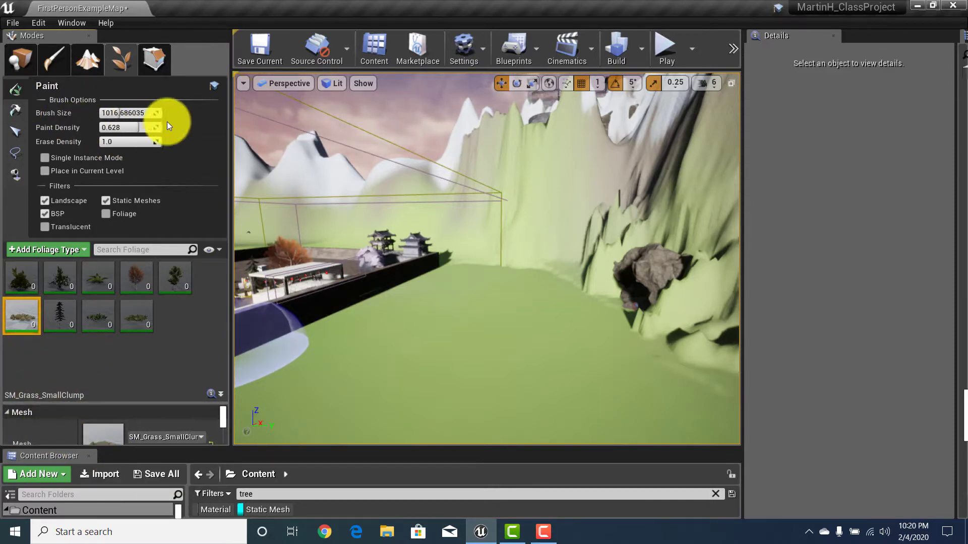
left_click_drag(123, 112, 151, 112)
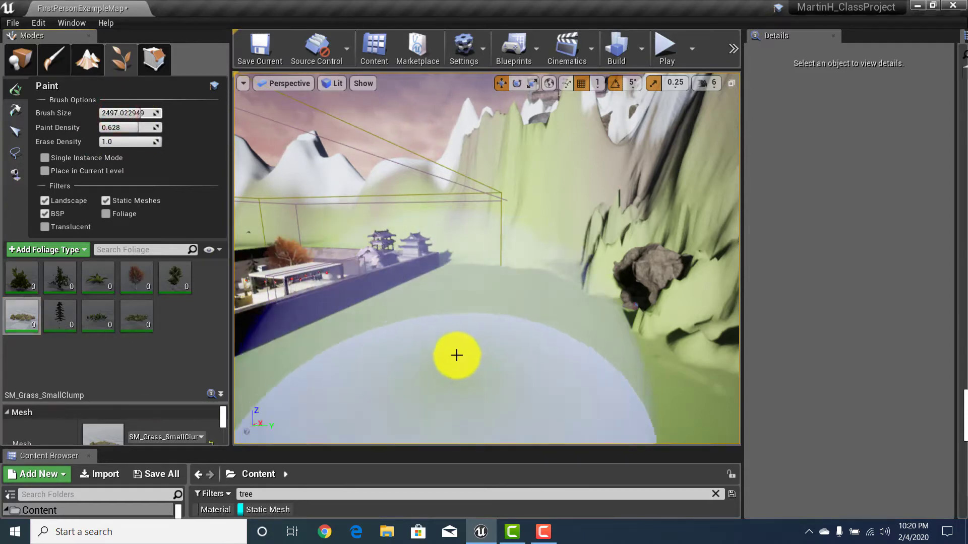
left_click_drag(141, 112, 142, 114)
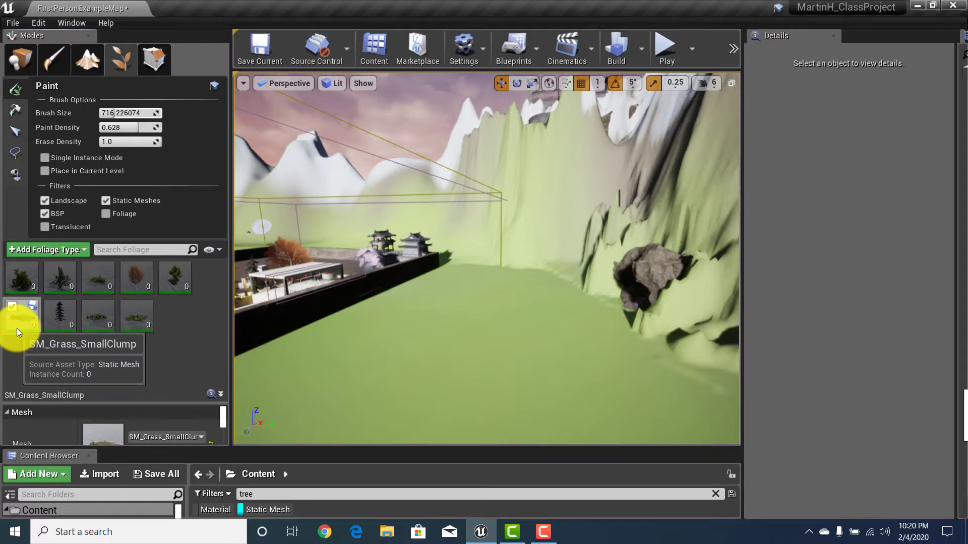
Set the foliage brush's erase density to 0.712.
left_click(112, 142)
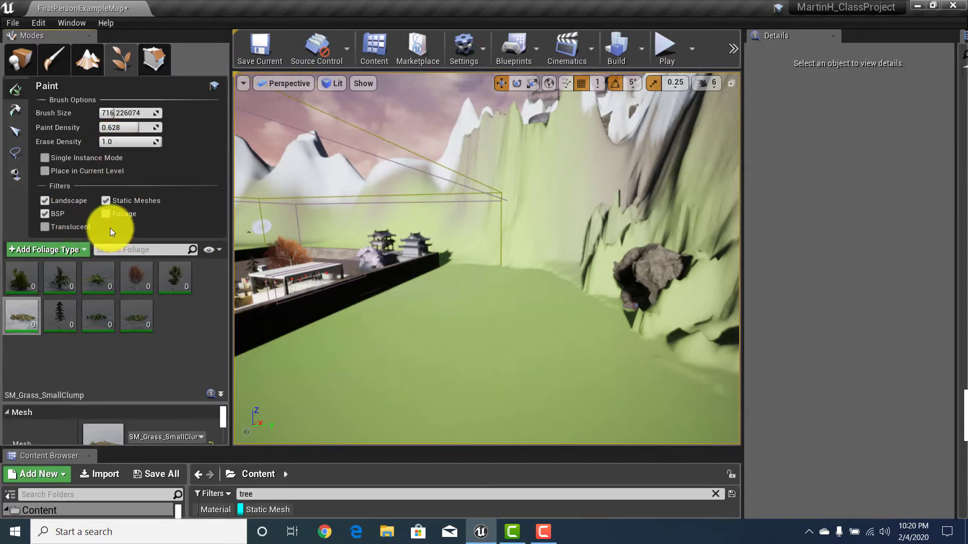
left_click_drag(146, 142, 58, 144)
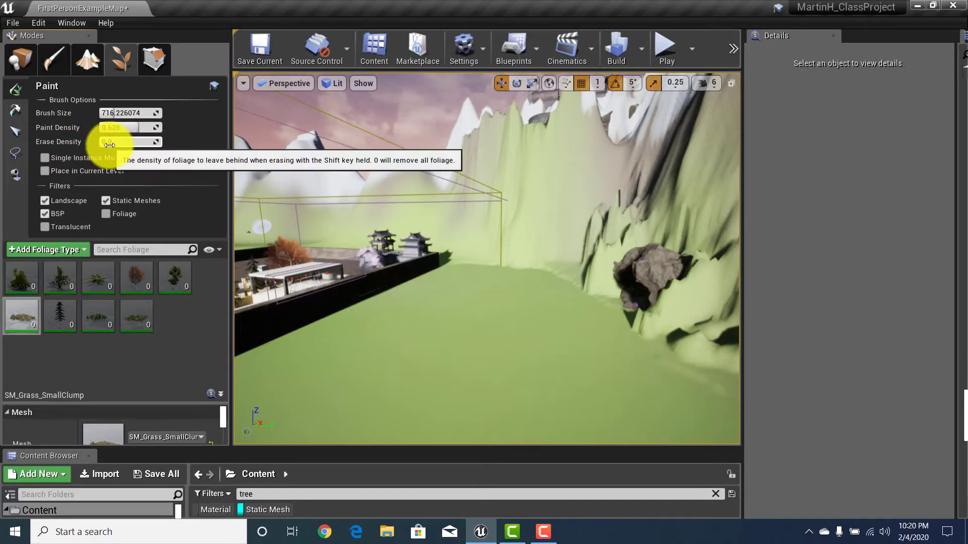
mouse_move(109, 143)
left_mouse_down()
mouse_move(149, 145)
mouse_move(114, 145)
mouse_move(121, 144)
left_mouse_up()
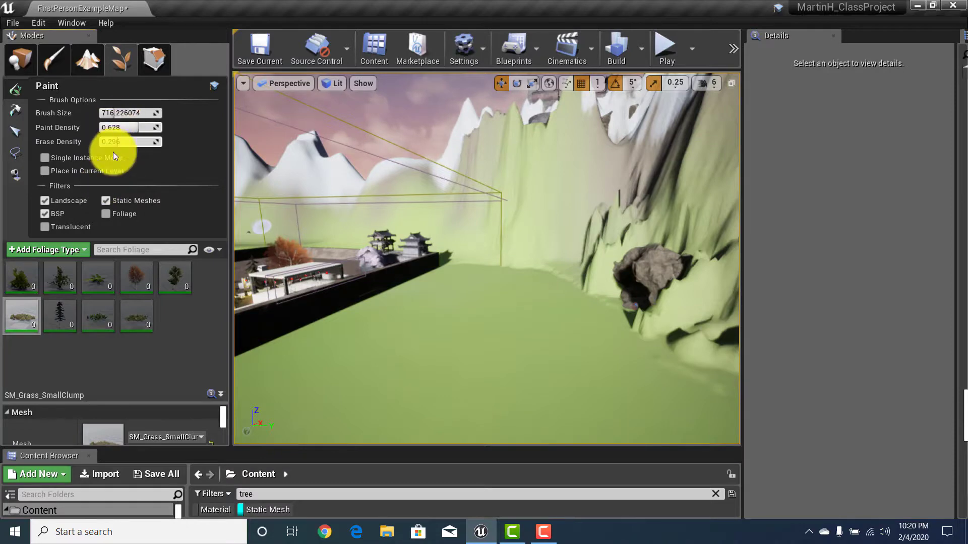
mouse_move(121, 141)
left_mouse_down()
mouse_move(152, 147)
mouse_move(140, 152)
left_mouse_up()
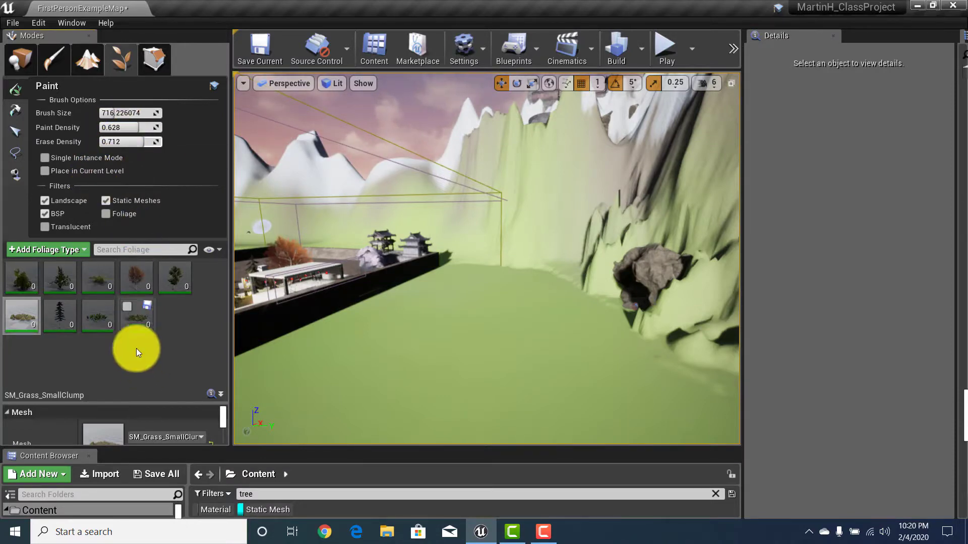
Enlarge the settings area of SM_Grass_SmallClump and set its painting density to 10 and radius to 100.
mouse_move(30, 312)
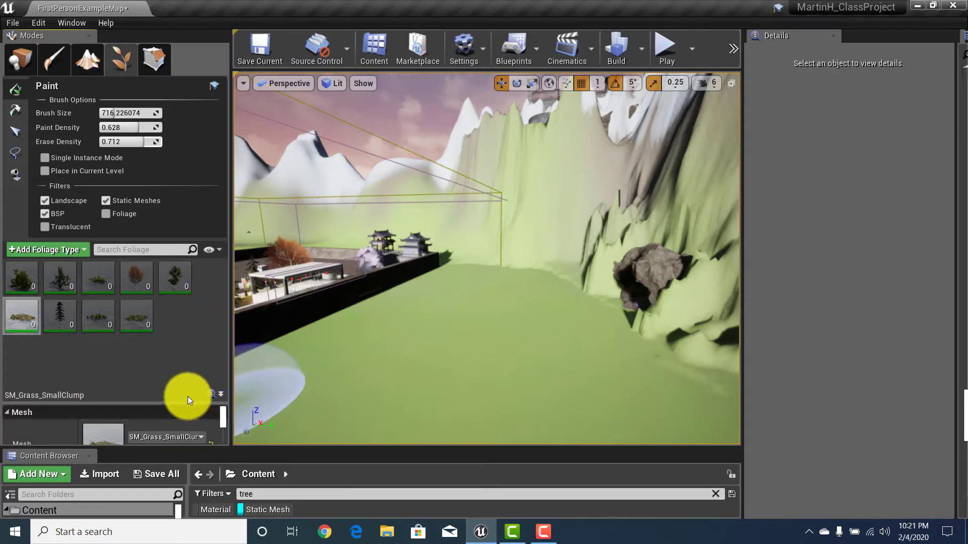
left_click_drag(189, 405, 191, 290)
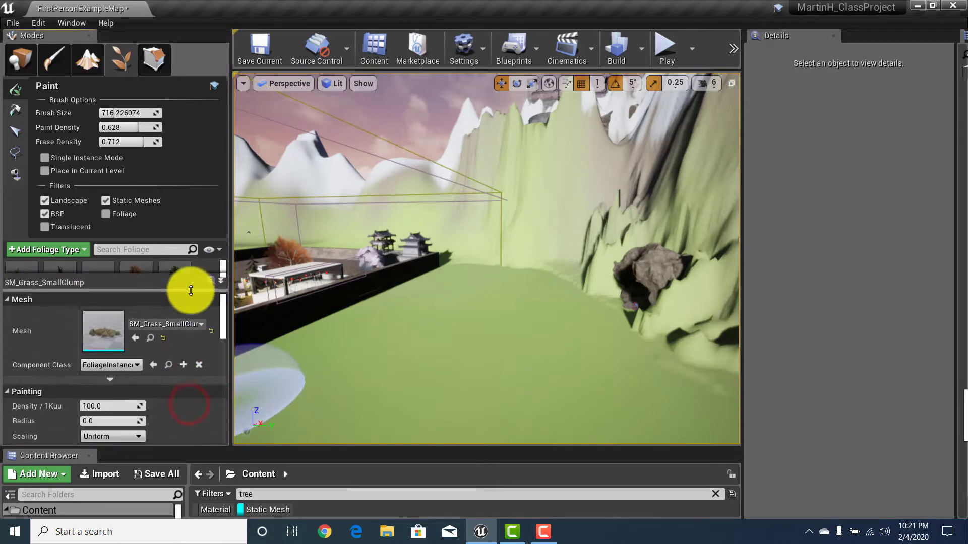
scroll(186, 356, "down", 1)
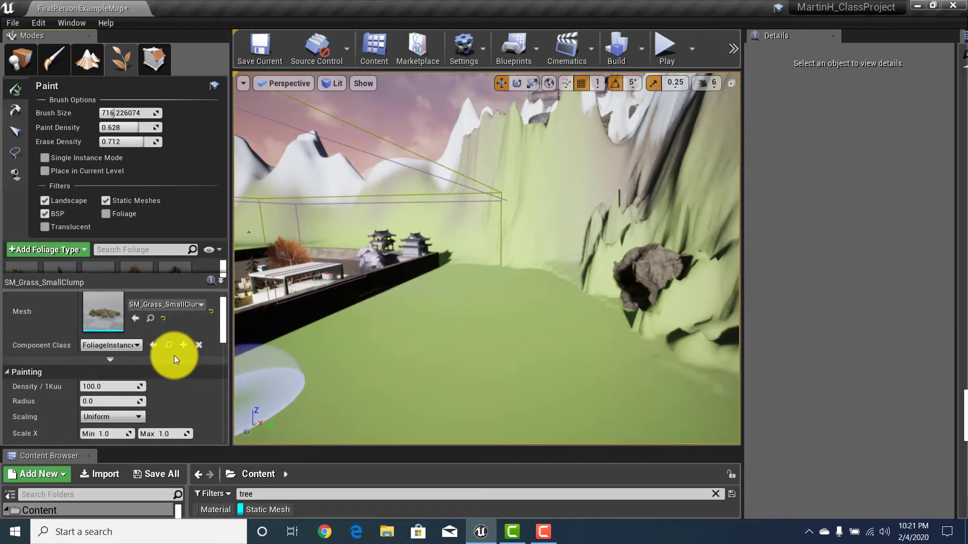
scroll(205, 375, "down", 2)
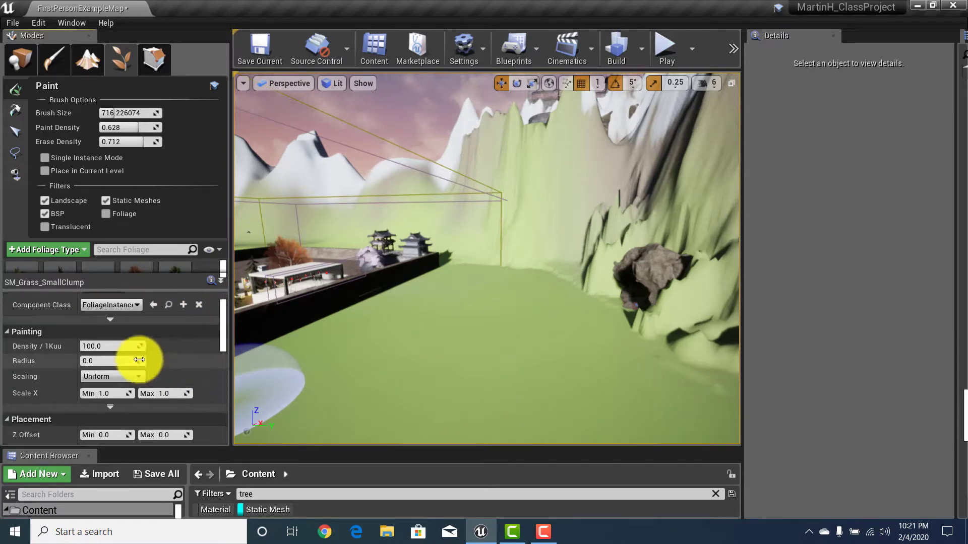
left_click(113, 346)
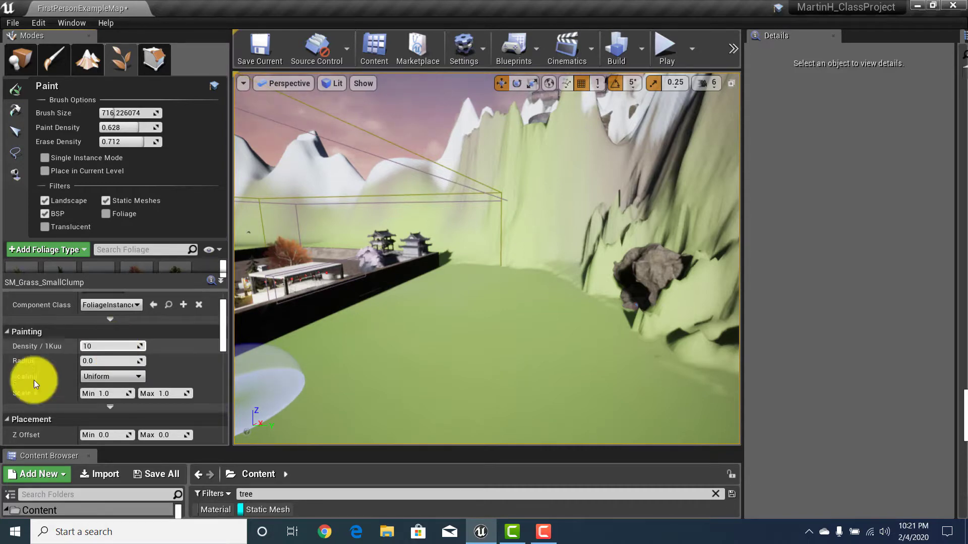
left_click(98, 361)
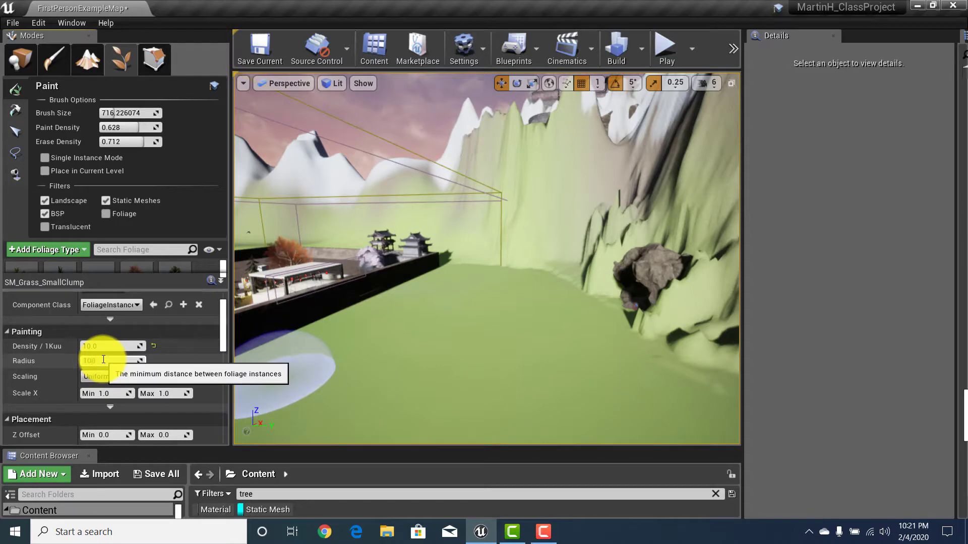
Set the maximum Scale X of SM_Grass_SmallClump to 3, keeping uniform scaling.
scroll(114, 376, "down", 1)
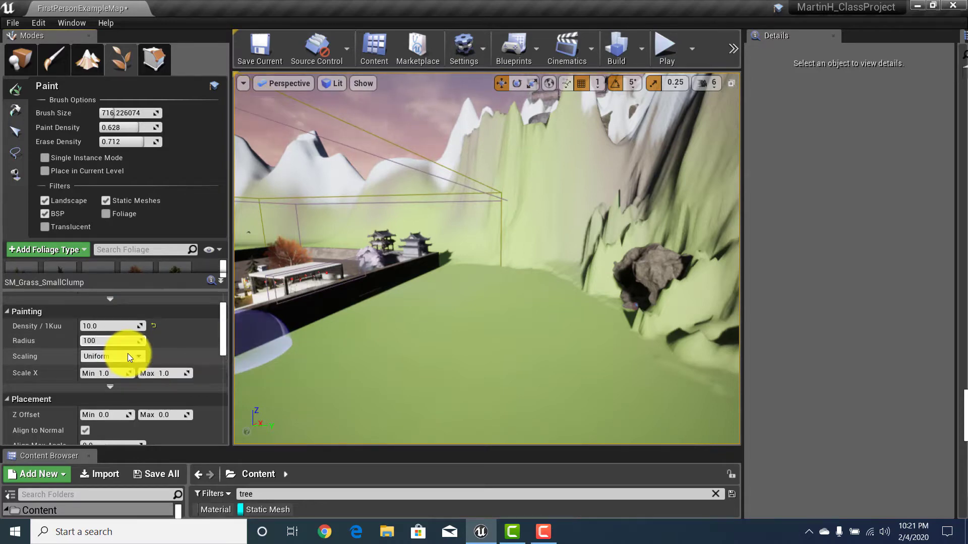
scroll(129, 352, "down", 1)
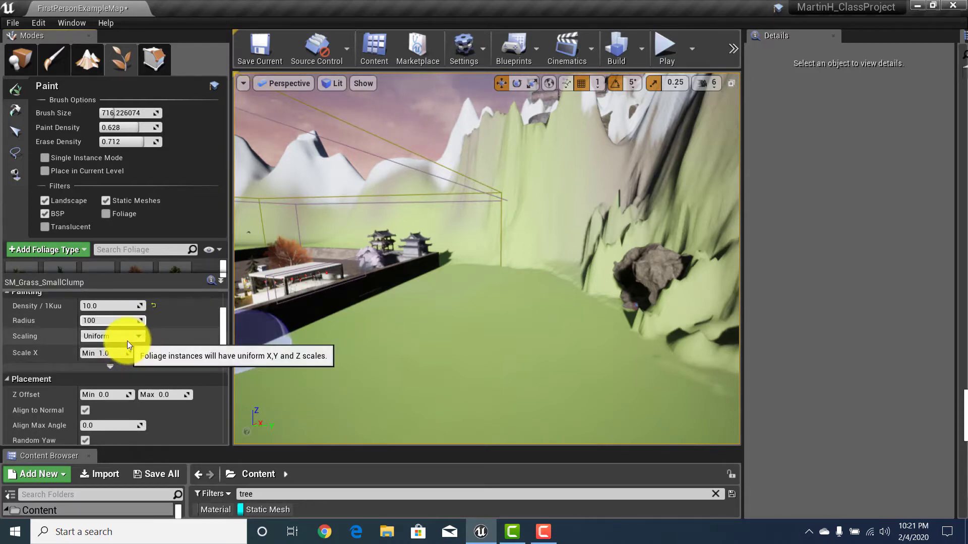
scroll(127, 341, "down", 1)
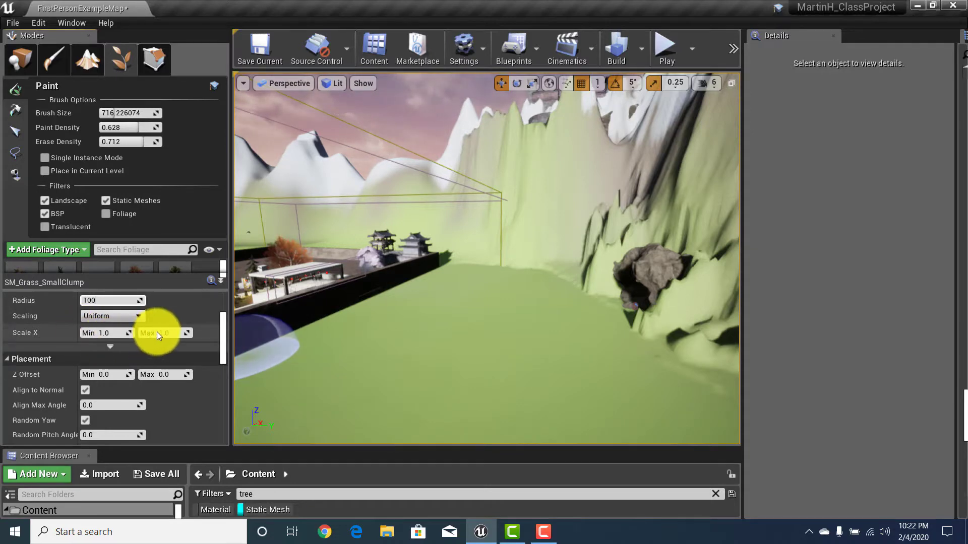
left_click(182, 333)
type("3")
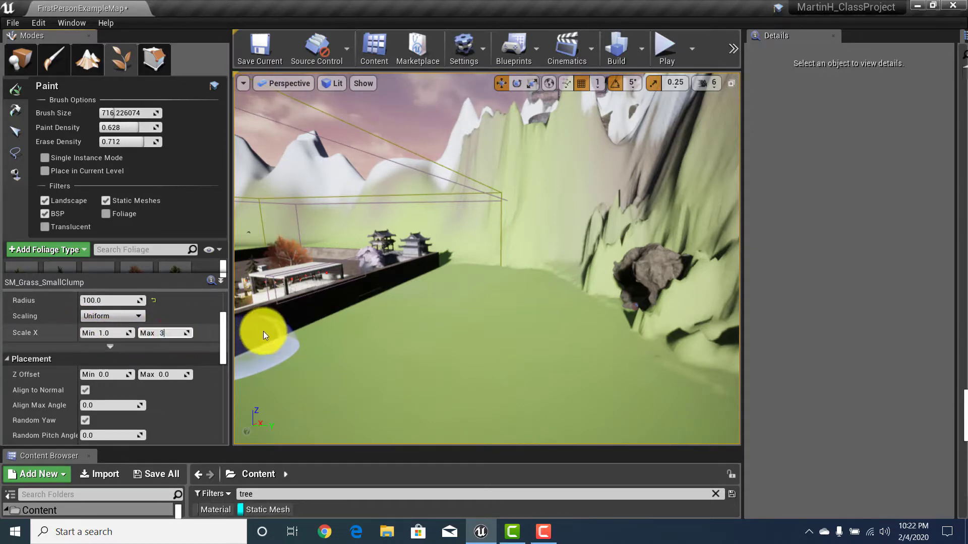
scroll(191, 325, "down", 1)
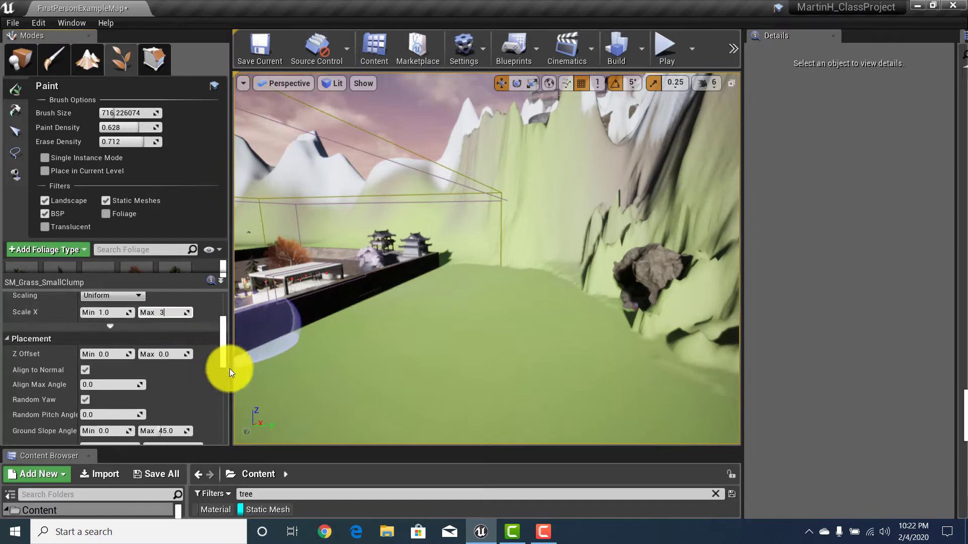
left_click(164, 312)
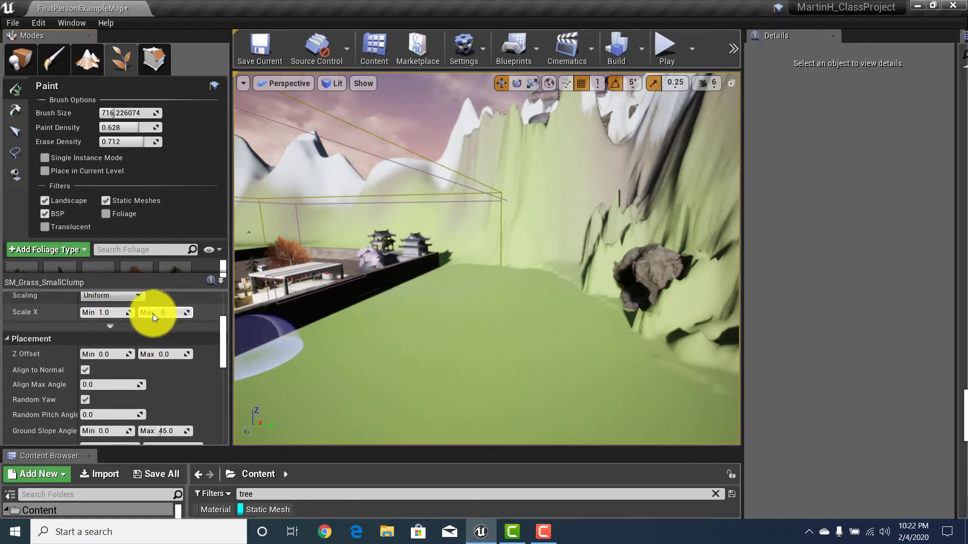
left_click(157, 349)
scroll(156, 347, "up", 2)
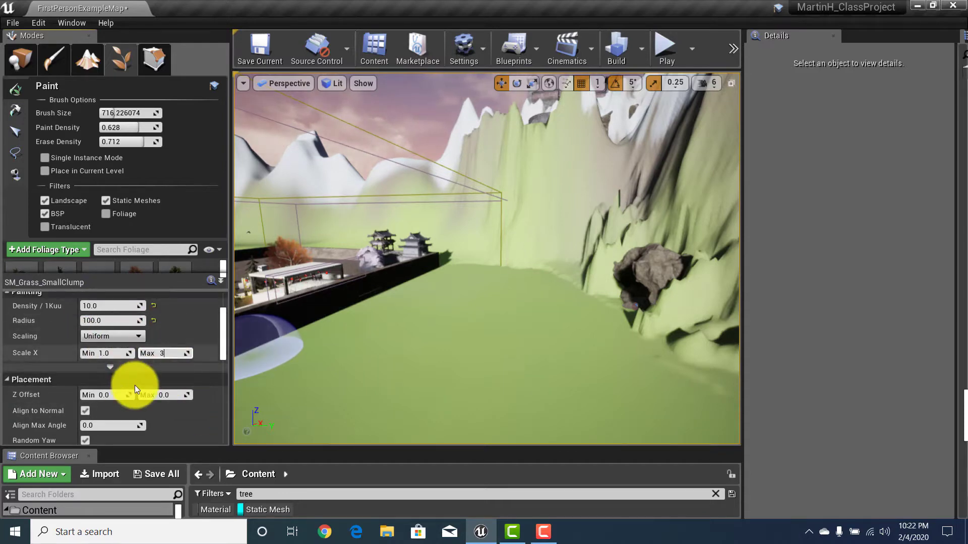
scroll(140, 382, "down", 2)
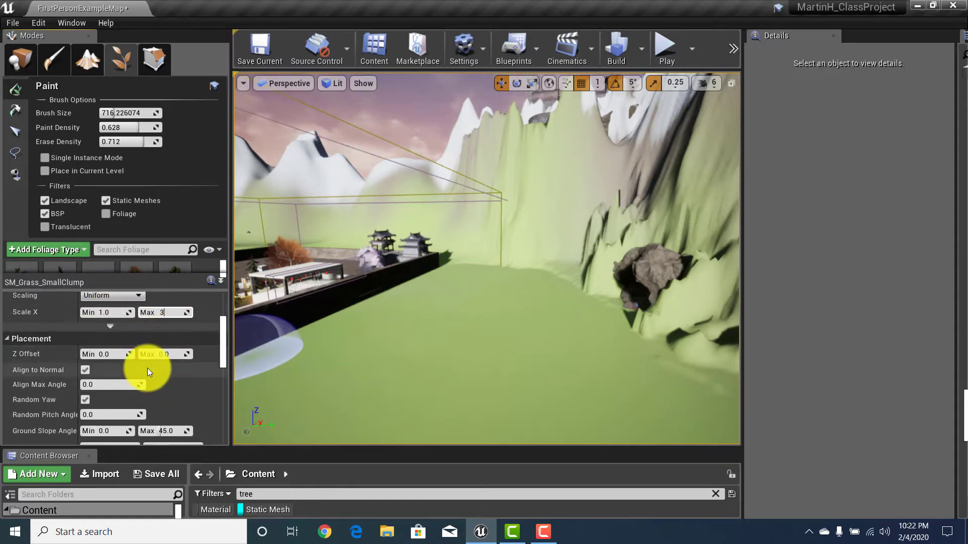
Review the scaling modes, placement, instance and collision settings of SM_Grass_SmallClump.
scroll(147, 368, "down", 1)
scroll(147, 373, "up", 2)
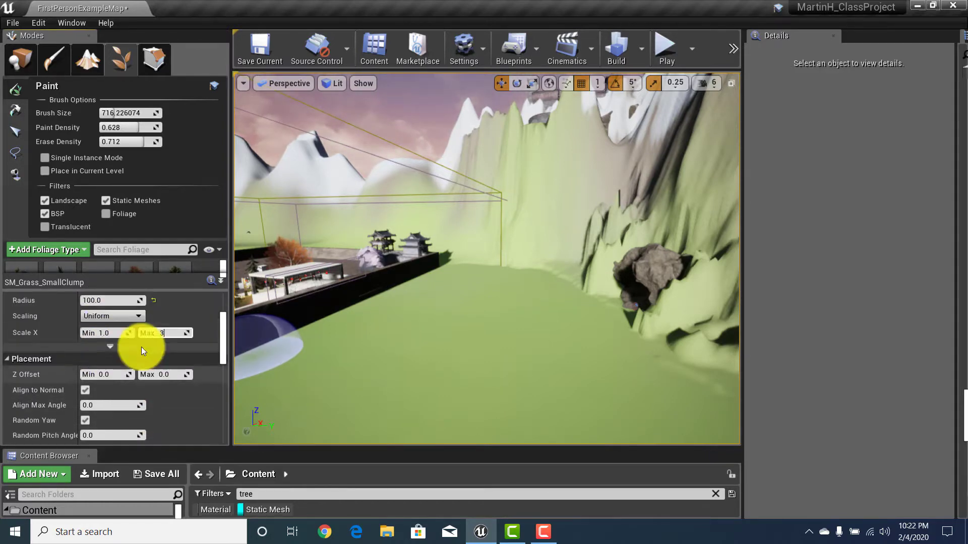
left_click(129, 314)
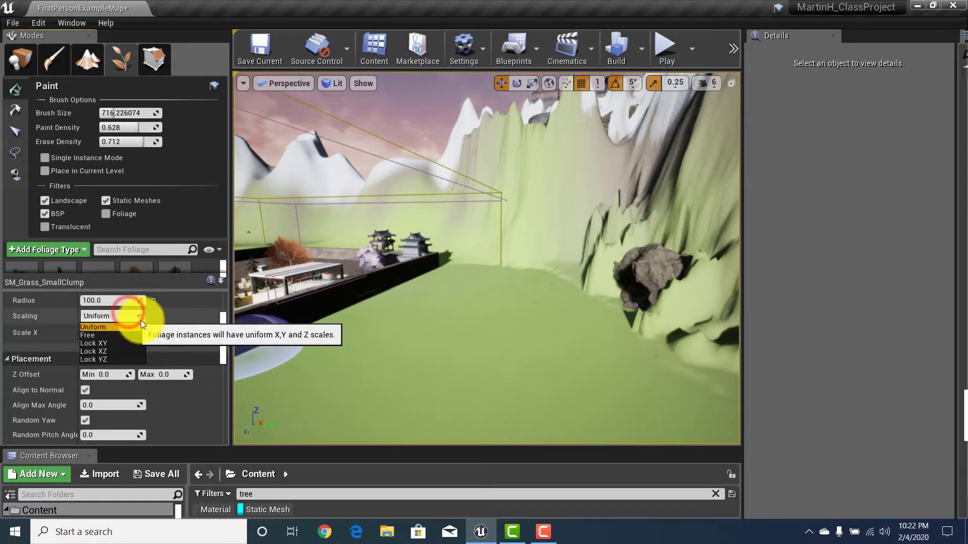
left_click(177, 319)
scroll(153, 352, "down", 1)
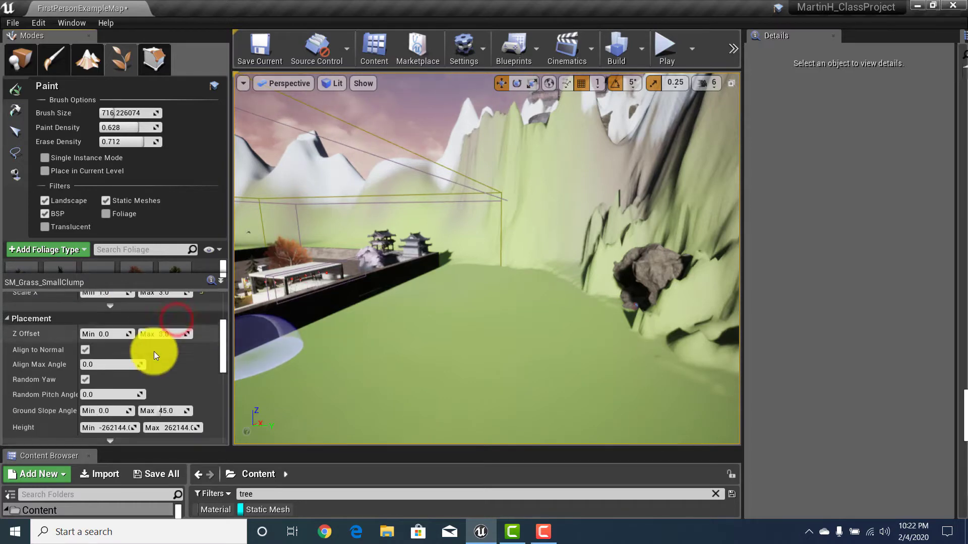
scroll(150, 346, "down", 2)
scroll(150, 346, "up", 2)
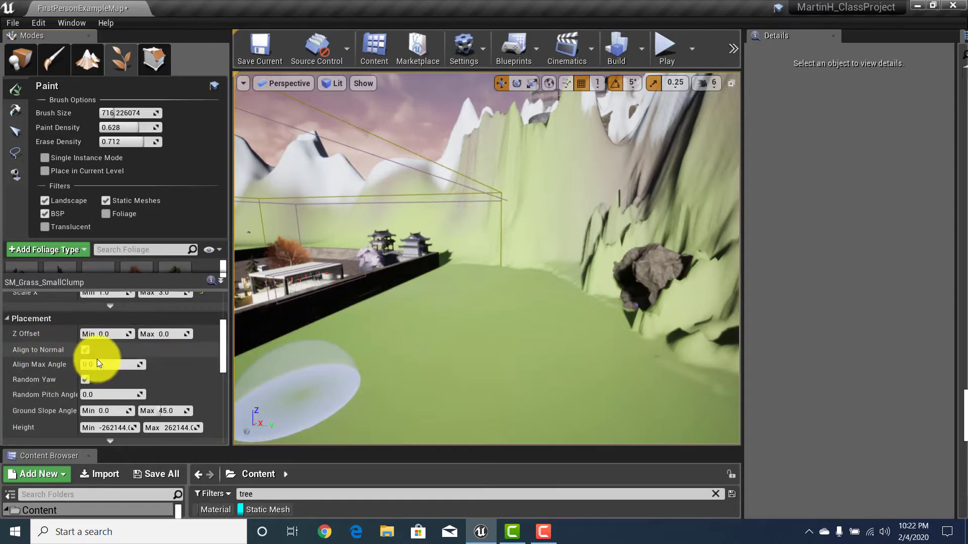
scroll(117, 373, "down", 1)
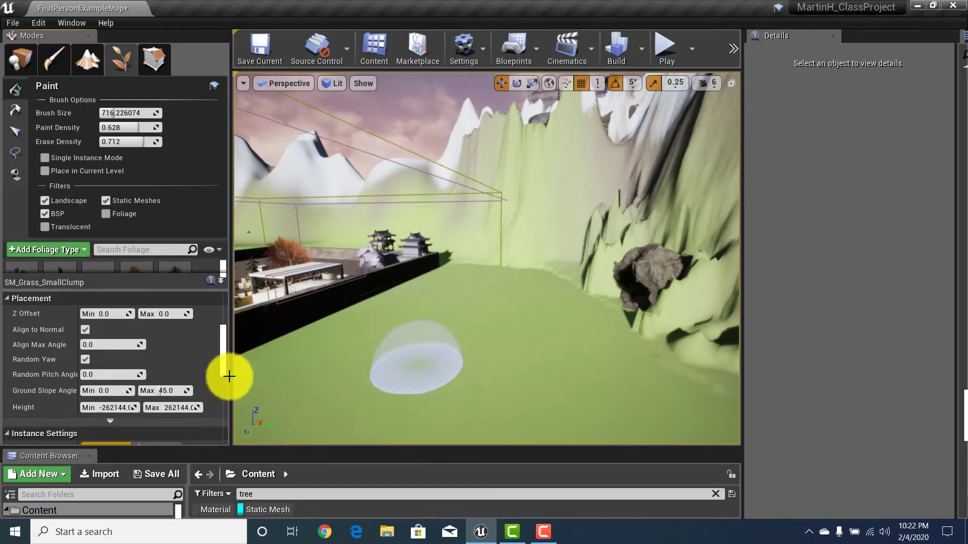
scroll(158, 370, "down", 1)
scroll(159, 365, "down", 2)
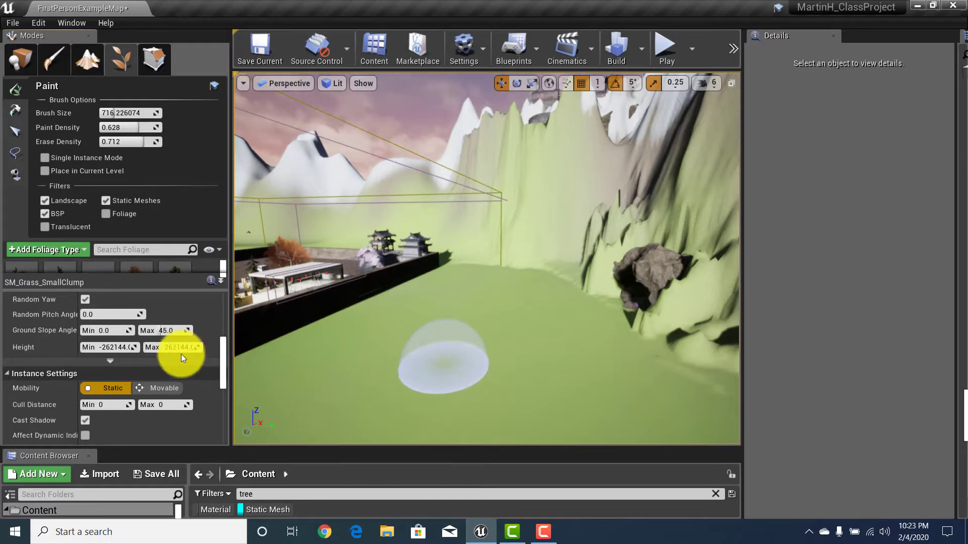
scroll(157, 370, "down", 3)
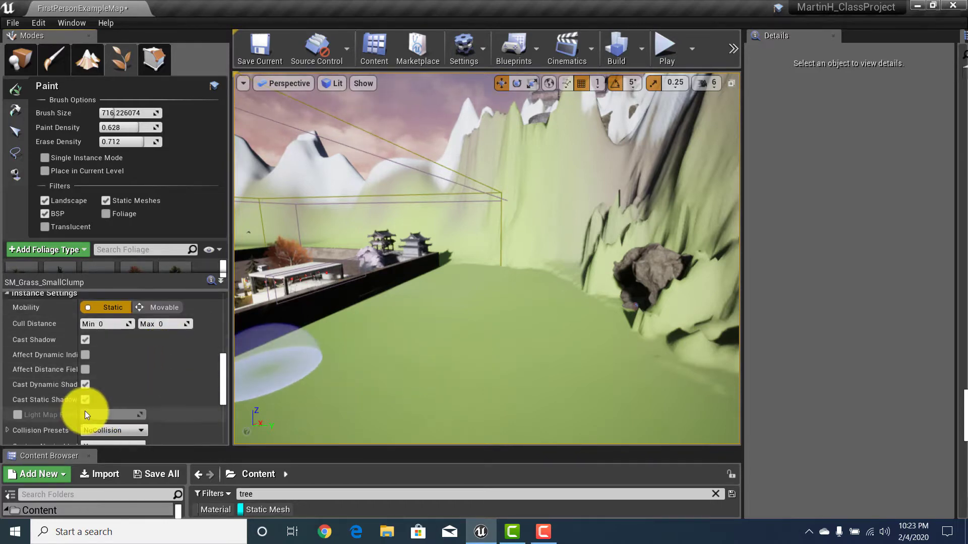
scroll(158, 403, "down", 4)
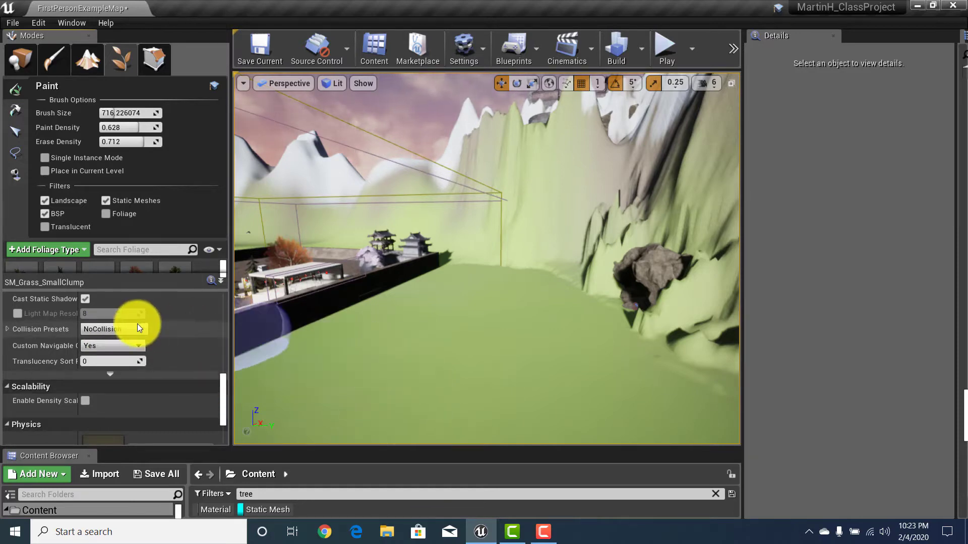
scroll(125, 322, "up", 10)
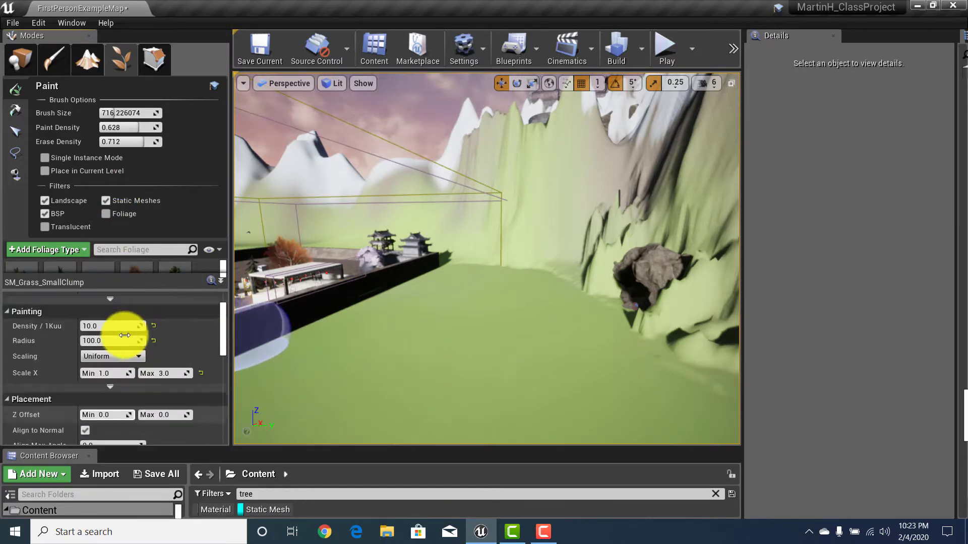
Paint a swath of SM_Grass_SmallClump across the open green ground in front of the walled compound.
left_click_drag(372, 358, 532, 373)
mouse_move(532, 373)
right_mouse_down()
mouse_move(395, 402)
mouse_move(395, 382)
mouse_move(444, 429)
mouse_move(449, 410)
mouse_move(443, 432)
mouse_move(453, 389)
mouse_move(420, 472)
mouse_move(570, 400)
mouse_move(611, 421)
mouse_move(566, 402)
mouse_move(544, 410)
mouse_move(506, 399)
right_mouse_up()
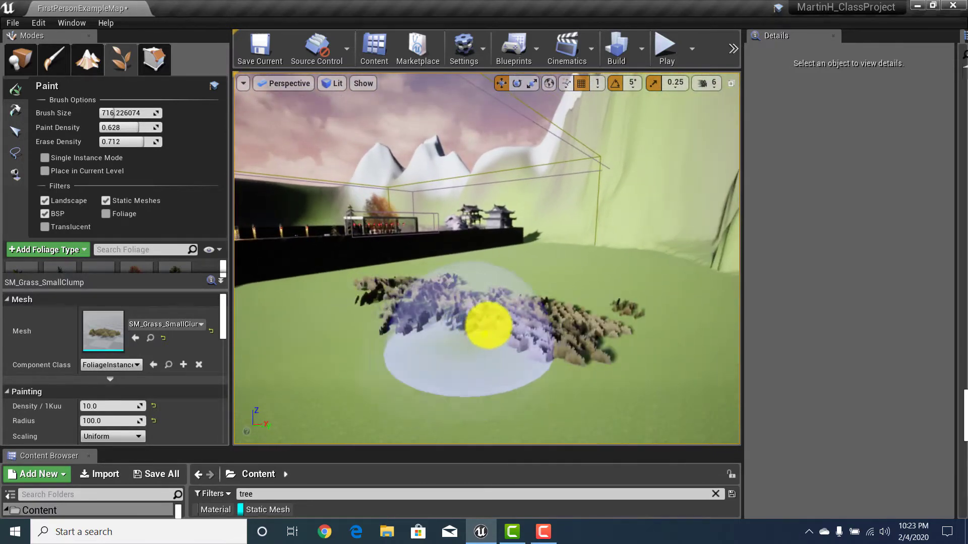
mouse_move(488, 324)
right_mouse_down()
mouse_move(447, 459)
mouse_move(470, 361)
mouse_move(454, 319)
mouse_move(460, 346)
mouse_move(495, 328)
right_mouse_up()
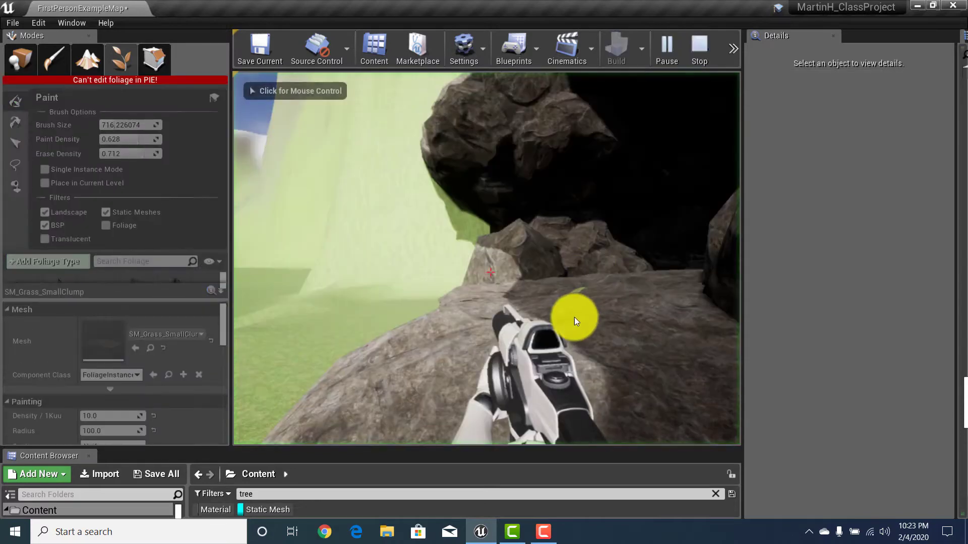
Play-test the level by walking up to and through the painted grass, and end the play session.
left_click(568, 314)
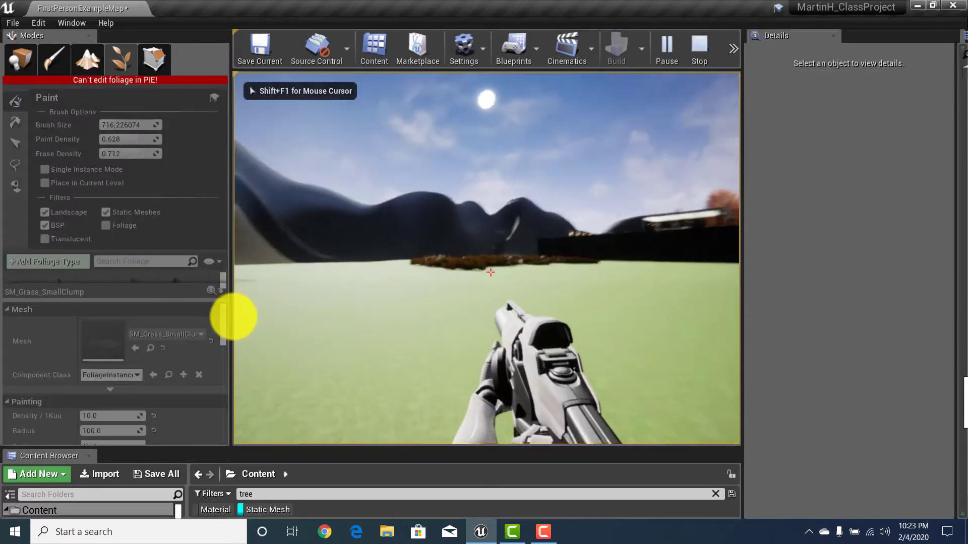
key("w")
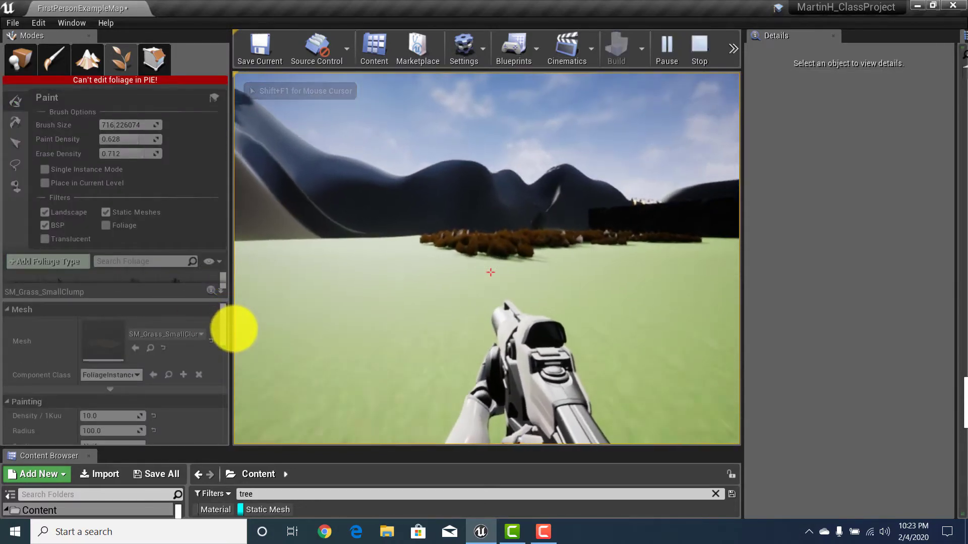
key("w")
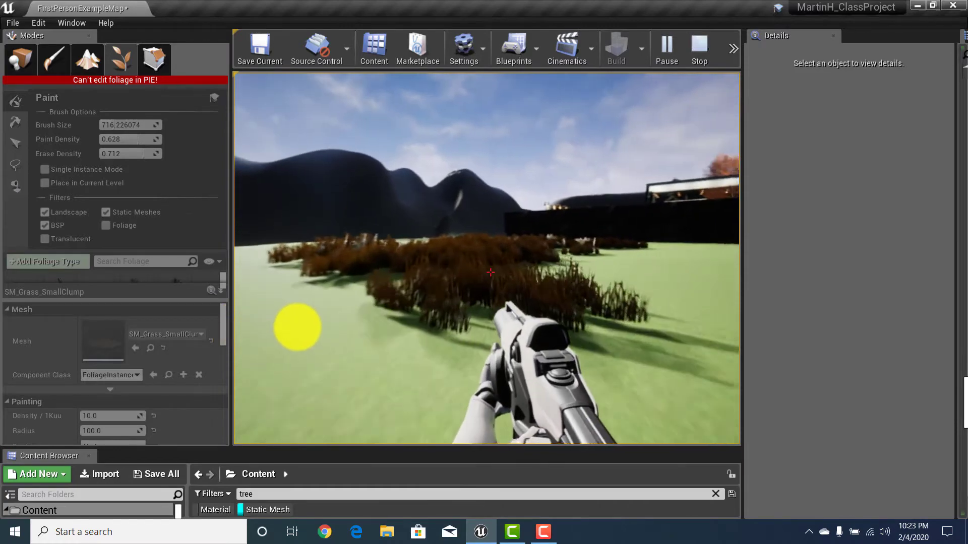
key("w")
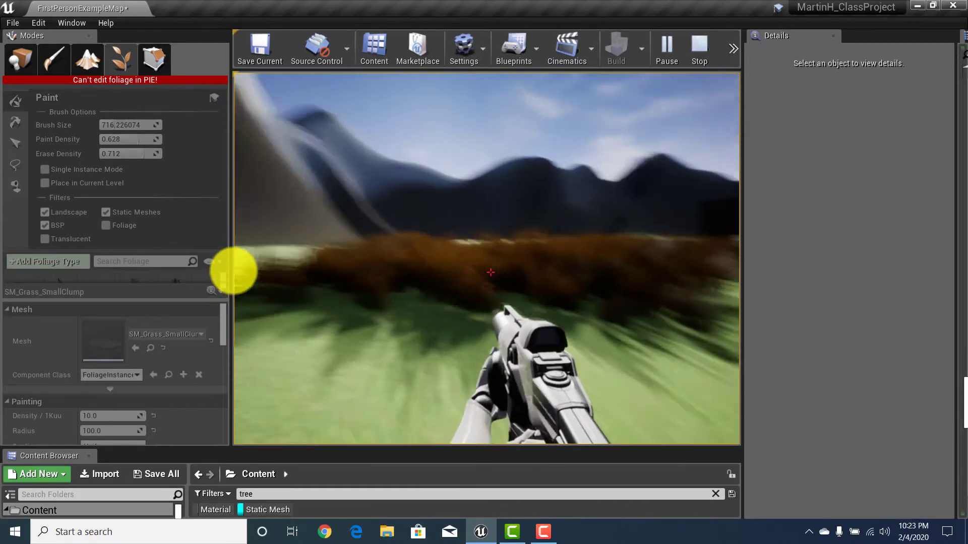
key("w")
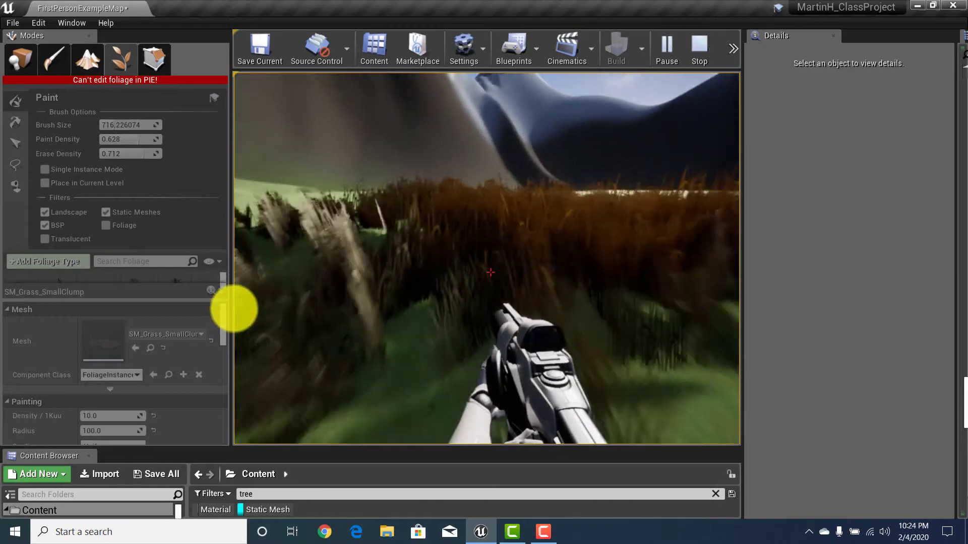
key("w")
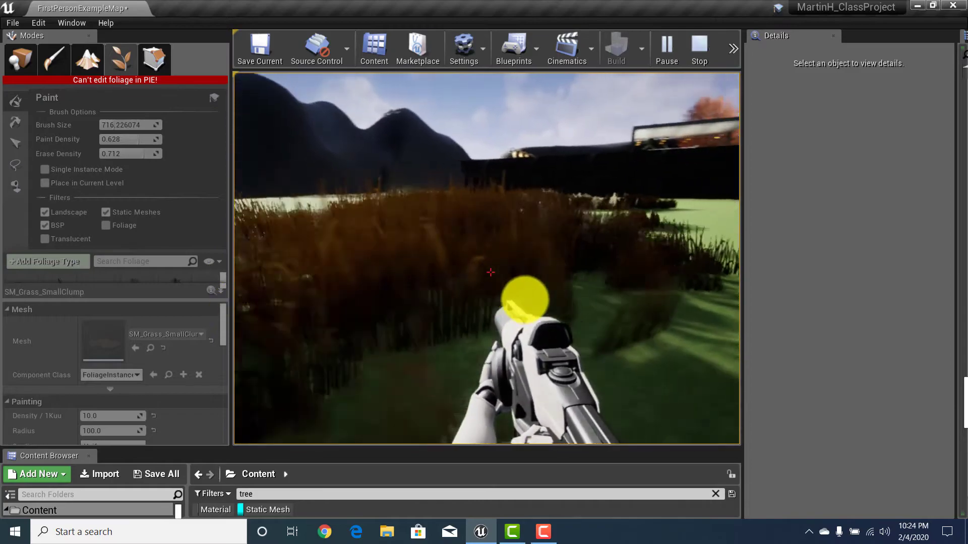
key("w")
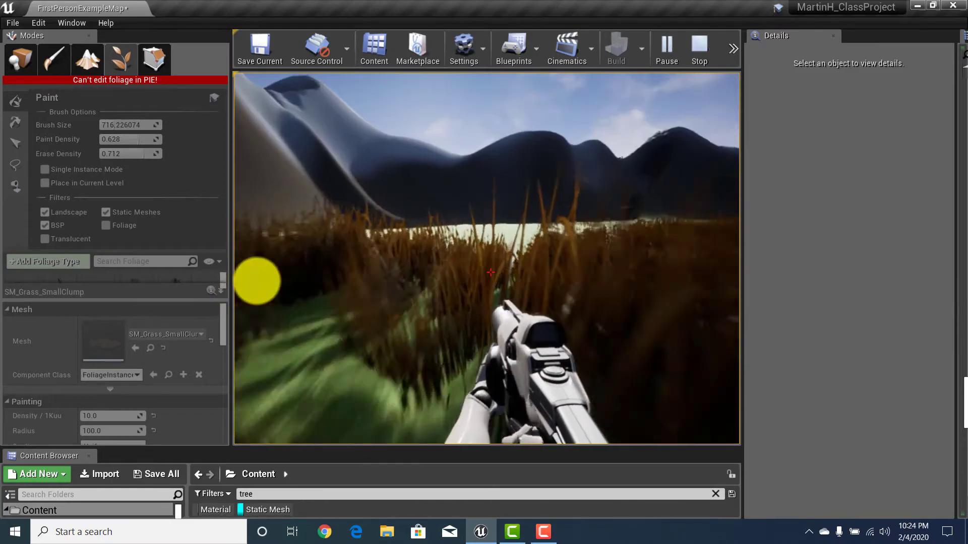
key("w")
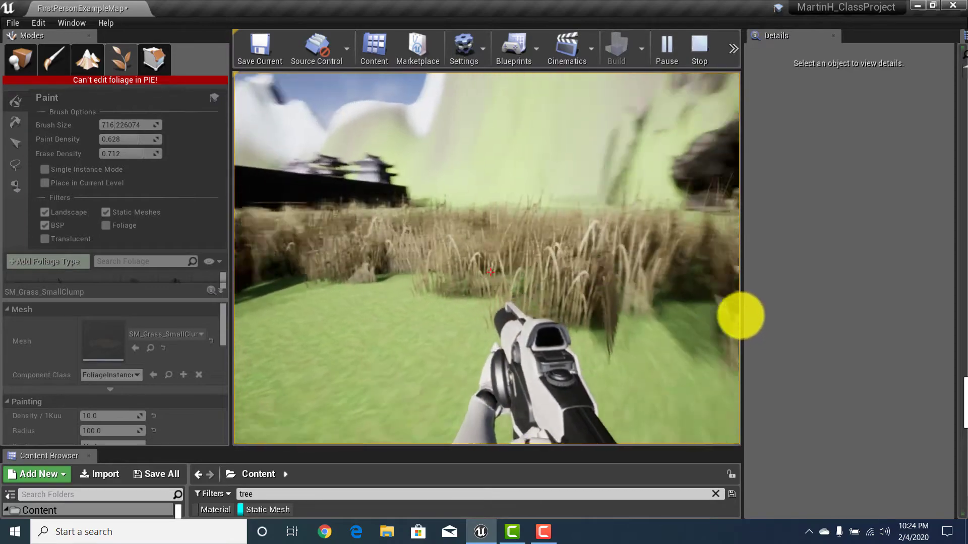
key("w")
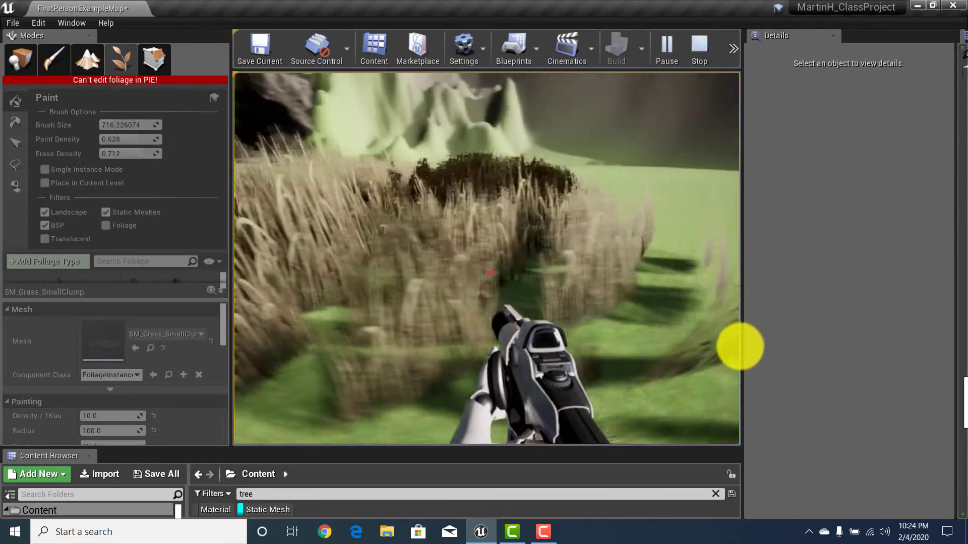
key("w")
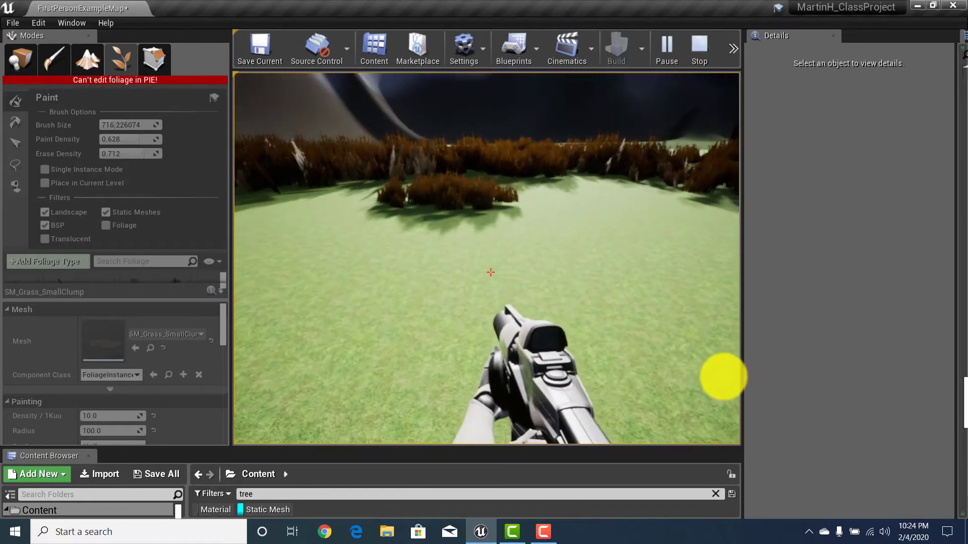
key("Escape")
Paint another stroke of SM_Grass_SmallClump over the sparse patches and set the foliage brush's erase density to 0.288.
key("w")
mouse_move(482, 285)
right_mouse_down()
mouse_move(511, 337)
mouse_move(512, 235)
mouse_move(495, 312)
right_mouse_up()
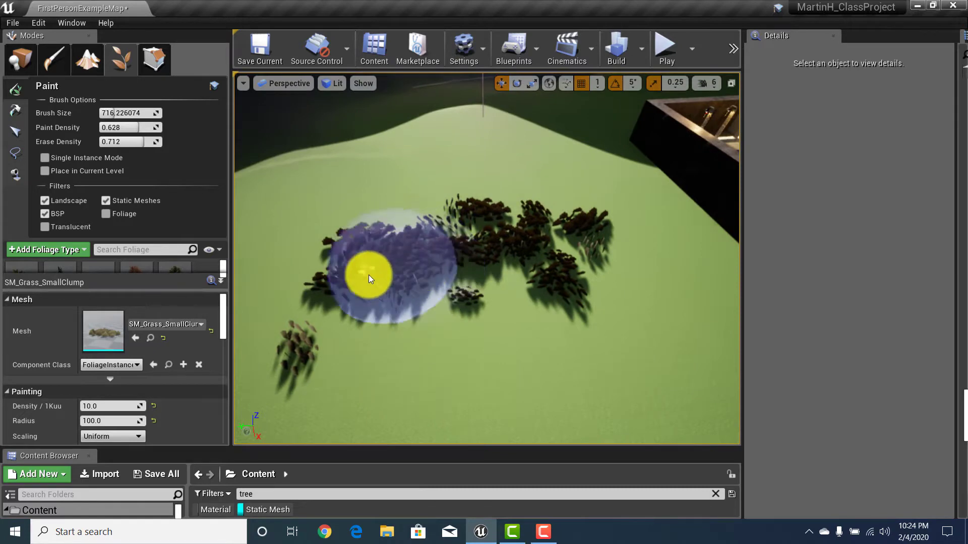
left_click_drag(363, 270, 460, 246)
right_click_drag(421, 233, 411, 215)
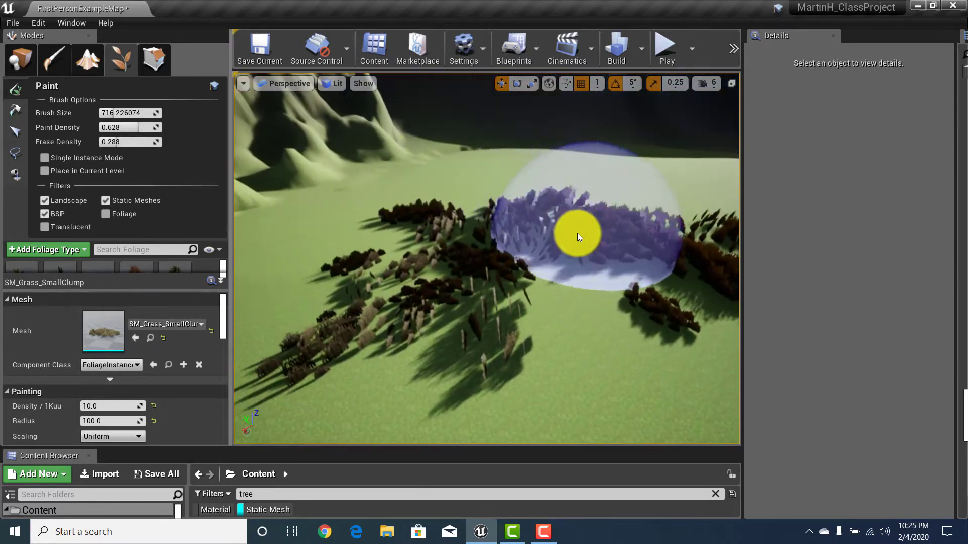
Thin out the painted grass patches with several erase strokes at an erase density of 0.288.
mouse_move(529, 190)
left_mouse_down("shift")
mouse_move(531, 261)
mouse_move(510, 283)
mouse_move(455, 201)
mouse_move(480, 229)
mouse_move(315, 267)
left_mouse_up("shift")
mouse_move(297, 315)
left_mouse_down("shift")
mouse_move(443, 289)
mouse_move(475, 301)
left_mouse_up("shift")
mouse_move(446, 302)
right_mouse_down()
mouse_move(447, 285)
mouse_move(450, 321)
mouse_move(447, 277)
right_mouse_up()
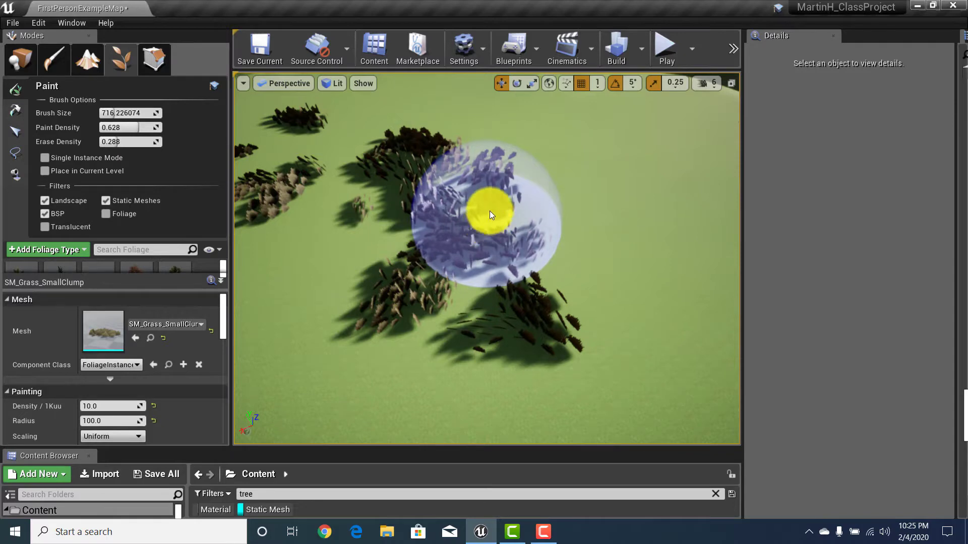
mouse_move(497, 197)
left_mouse_down("shift")
mouse_move(435, 242)
mouse_move(516, 232)
mouse_move(388, 290)
left_mouse_up("shift")
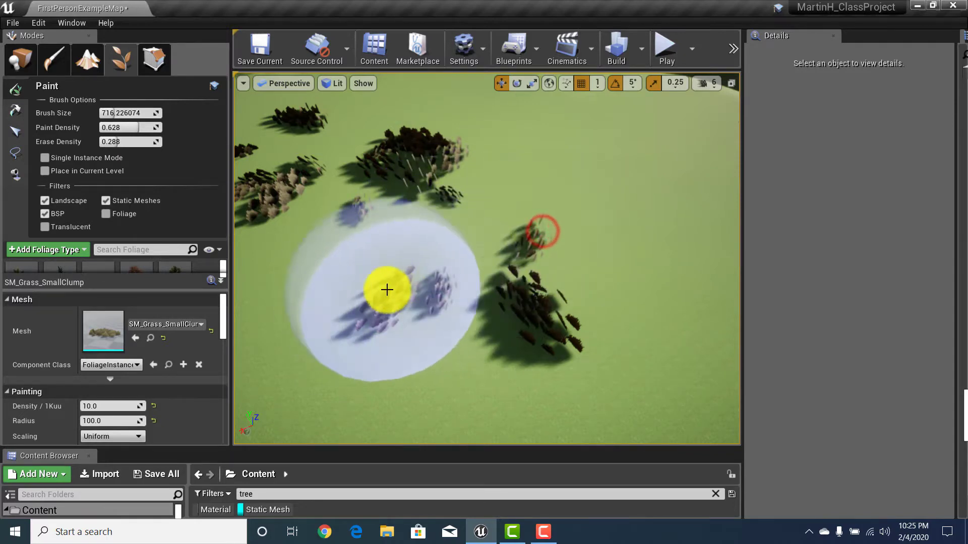
right_click_drag(482, 185, 482, 185)
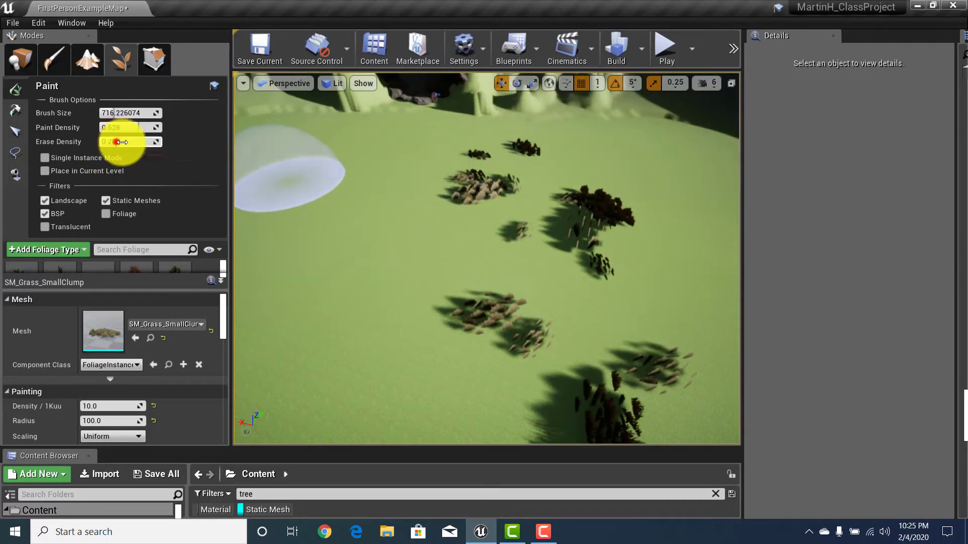
mouse_move(486, 231)
left_mouse_down("shift")
mouse_move(543, 206)
mouse_move(584, 260)
left_mouse_up("shift")
Set the erase density to 0.0 and erase all the remaining grass clumps from the ground.
left_click_drag(129, 143, 25, 140)
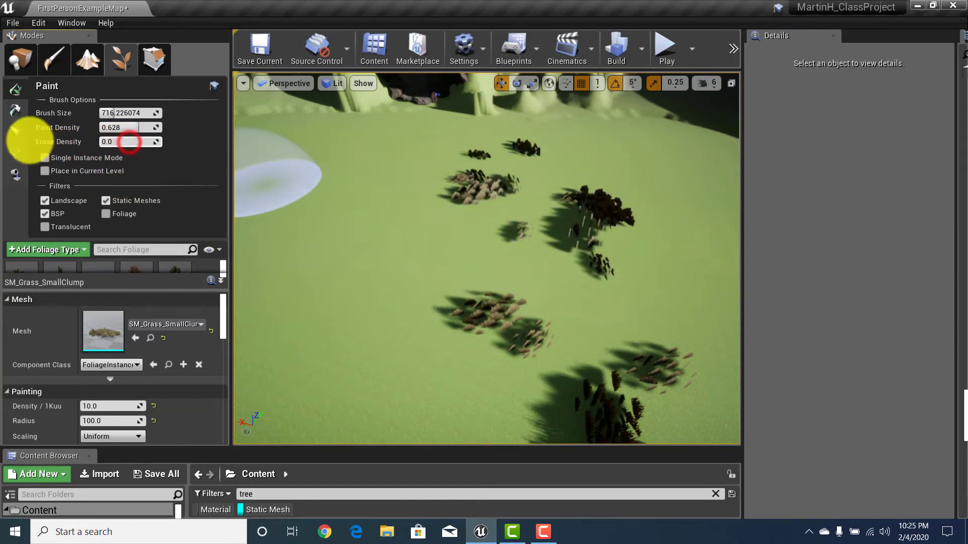
mouse_move(603, 207)
left_mouse_down("shift")
mouse_move(584, 258)
mouse_move(507, 160)
mouse_move(471, 294)
mouse_move(644, 350)
mouse_move(589, 377)
left_mouse_up("shift")
mouse_move(455, 254)
right_mouse_down()
mouse_move(574, 238)
mouse_move(633, 262)
mouse_move(659, 249)
mouse_move(664, 221)
right_mouse_up()
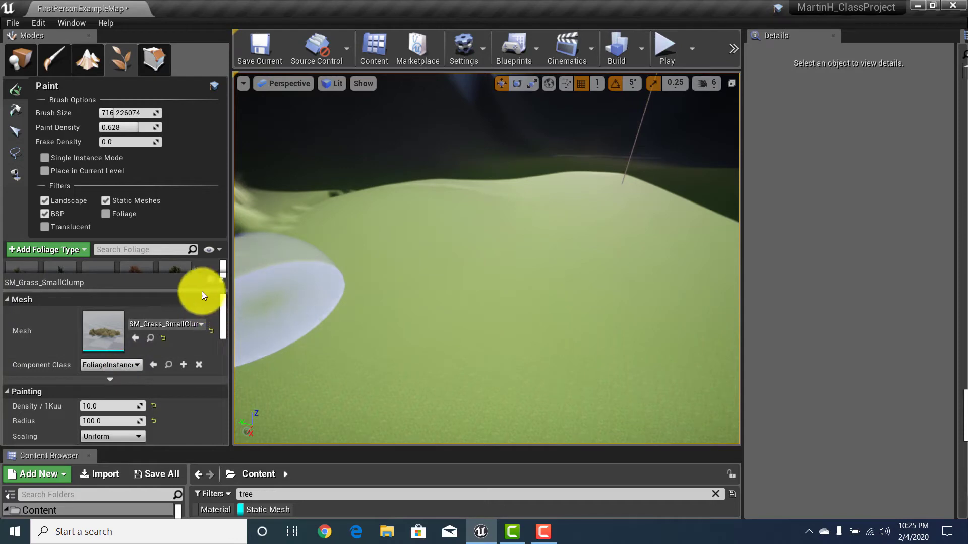
Look over the full list of foliage types, reselect SM_Grass_SmallClump and bring its painting settings into view.
left_click_drag(186, 290, 179, 383)
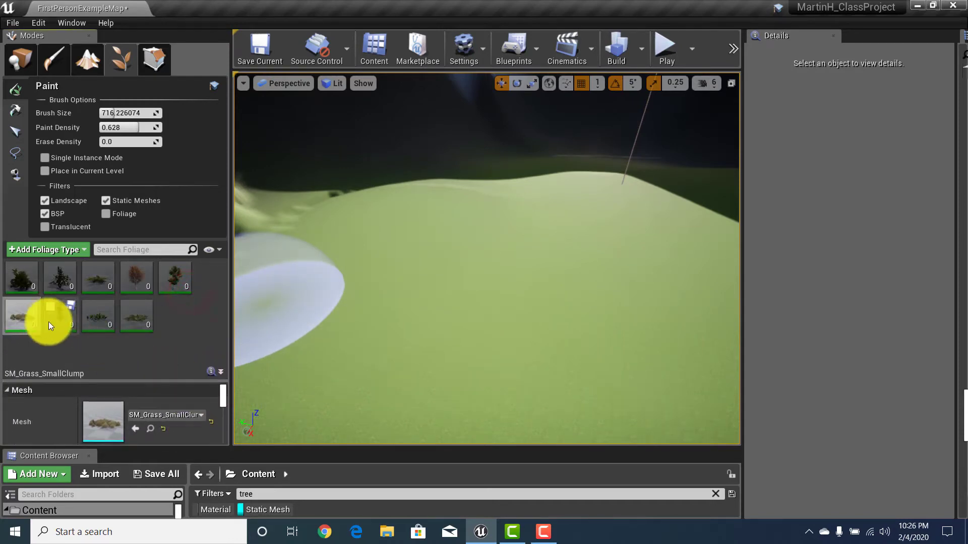
left_click(91, 303)
left_click(16, 313)
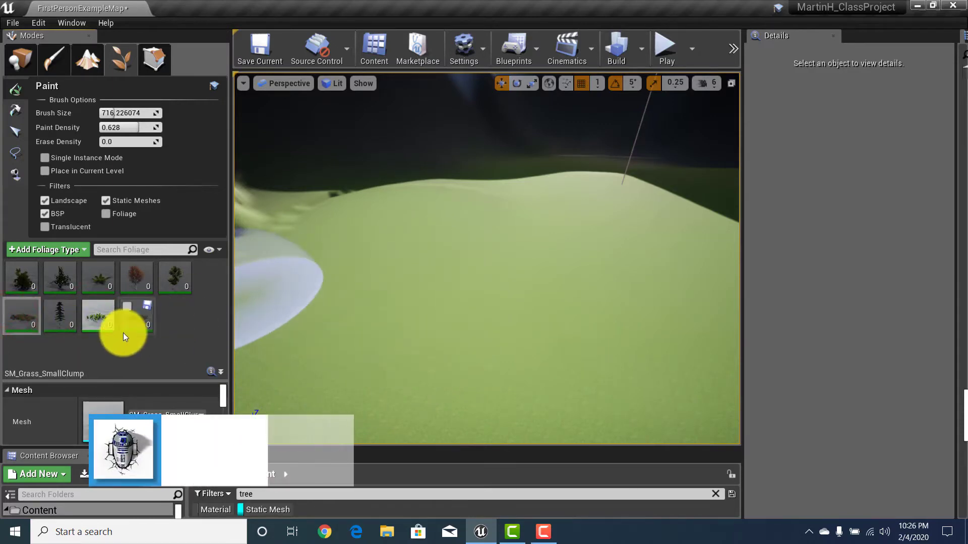
scroll(177, 385, "down", 4)
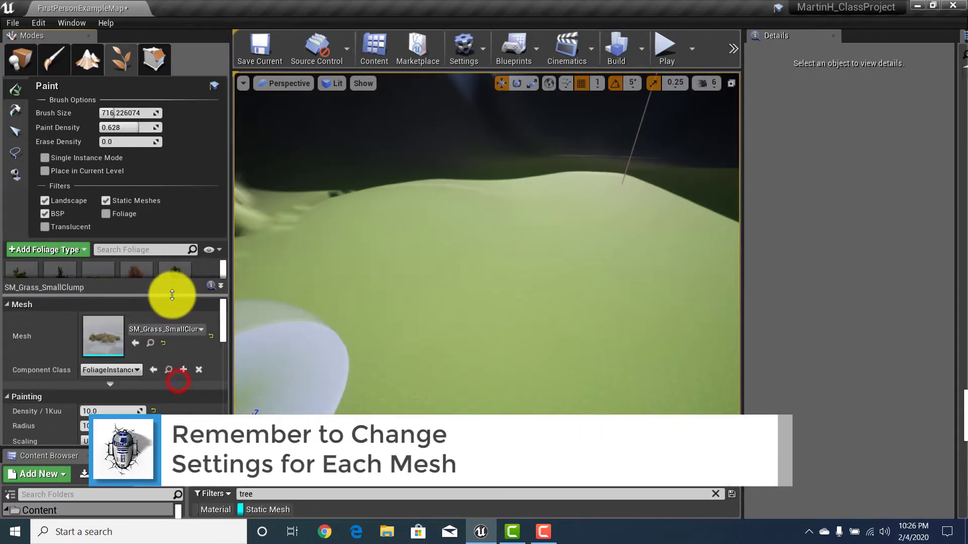
scroll(98, 392, "down", 1)
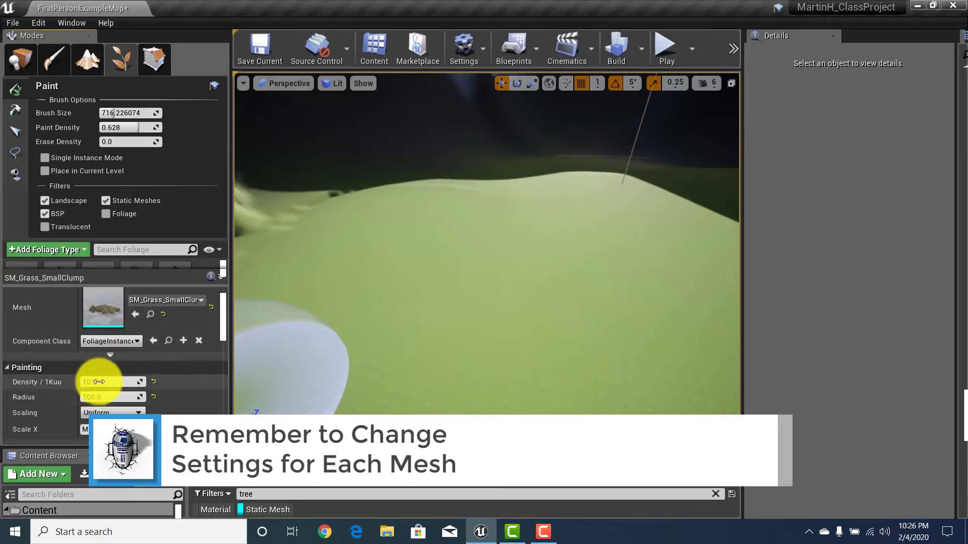
Set the SM_Grass_SmallClump painting density to 5 and its maximum X scale to 5.
left_click(90, 382)
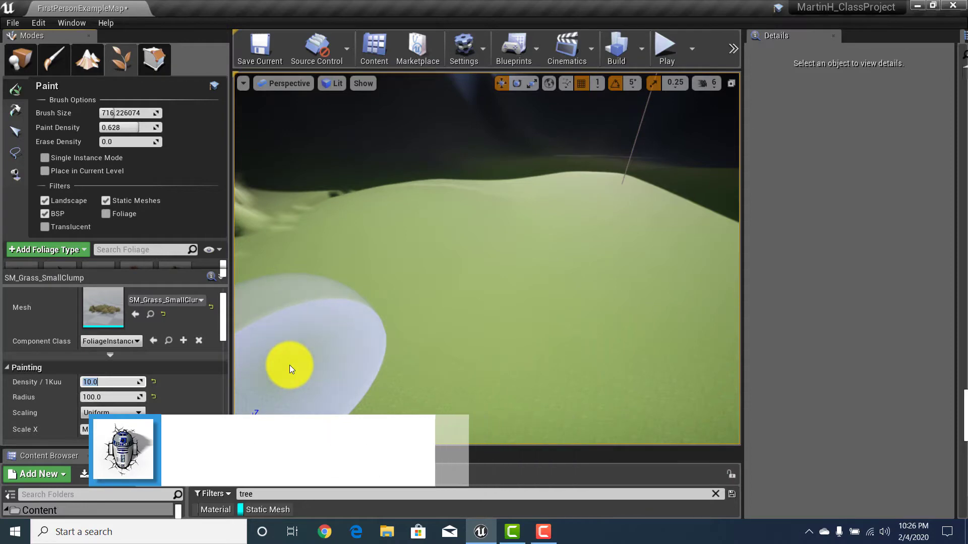
type("1")
key("Tab")
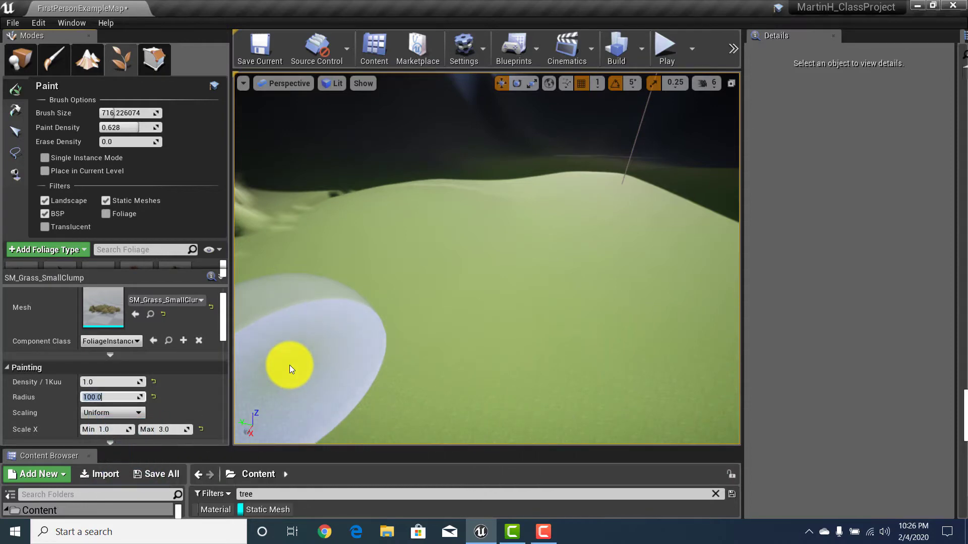
key("shift+Tab")
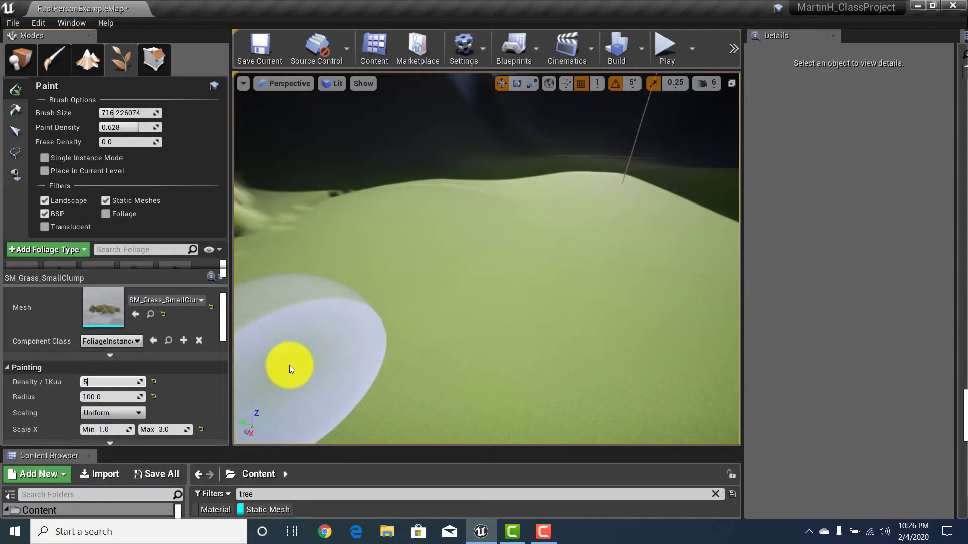
type("5")
key("Tab")
scroll(166, 414, "down", 1)
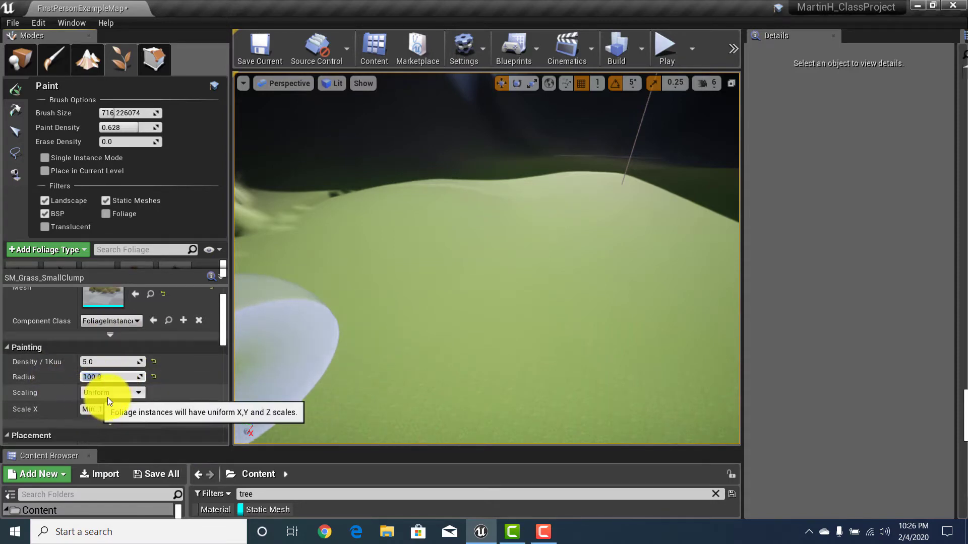
scroll(114, 399, "down", 1)
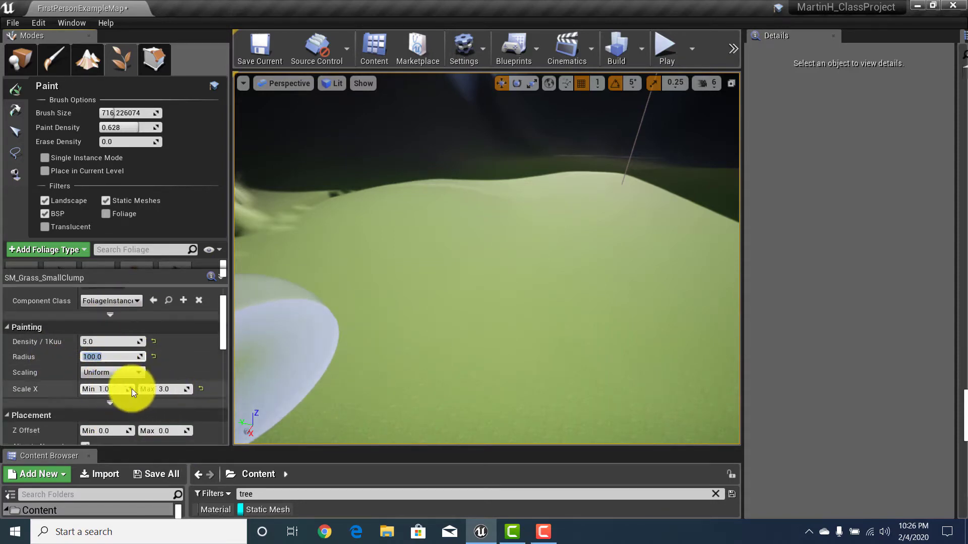
type("5")
key("Return")
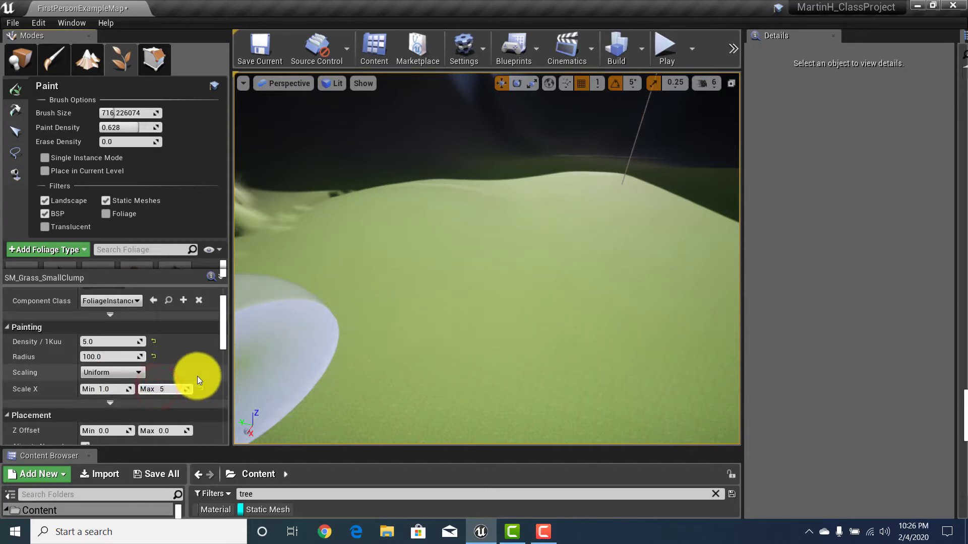
Review the remaining foliage settings, paint a test patch of SM_LV_SoulGrass_01 on the landscape and inspect it up close and from afar.
scroll(154, 401, "down", 1)
scroll(161, 401, "down", 10)
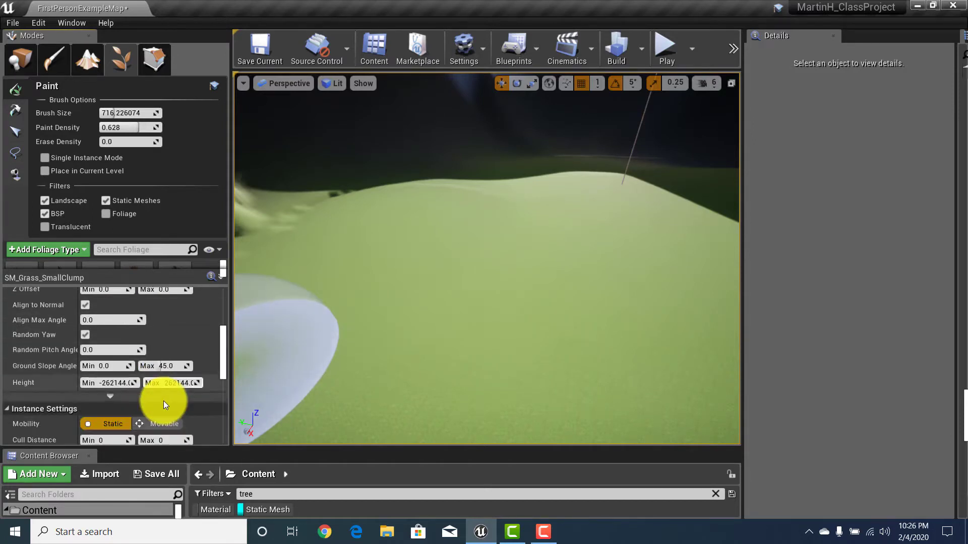
scroll(165, 402, "down", 7)
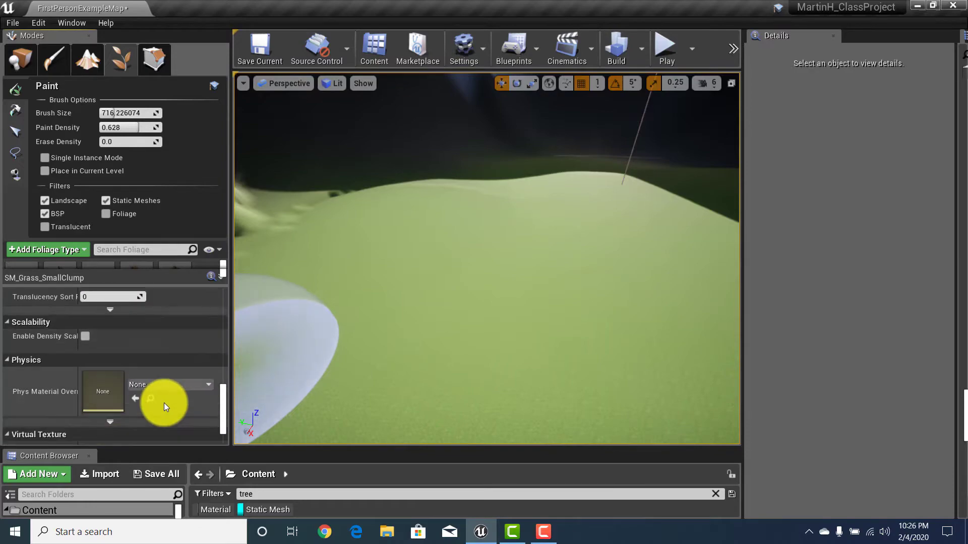
scroll(164, 404, "up", 4)
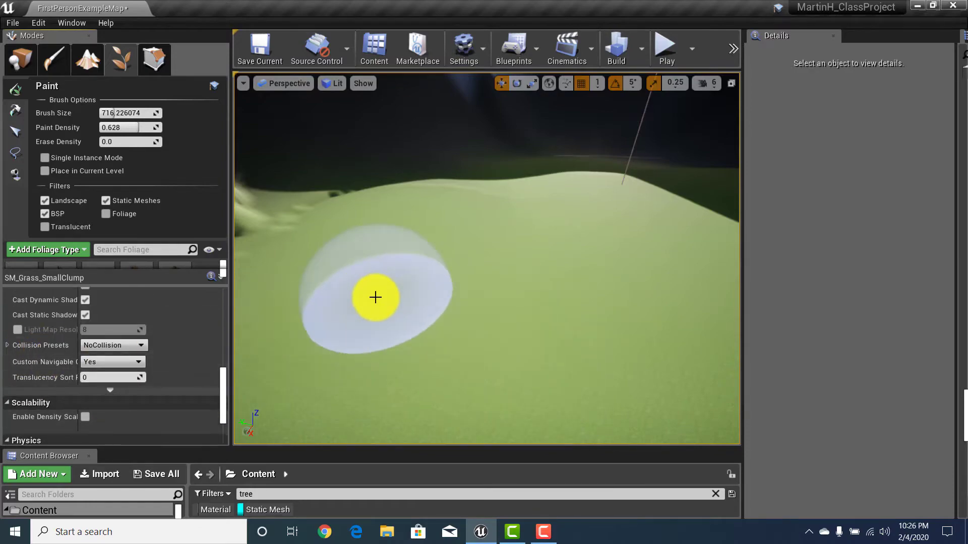
mouse_move(468, 285)
left_mouse_down()
mouse_move(493, 346)
mouse_move(528, 328)
left_mouse_up()
mouse_move(520, 328)
right_mouse_down()
mouse_move(445, 380)
mouse_move(448, 298)
mouse_move(471, 286)
mouse_move(474, 301)
mouse_move(436, 351)
mouse_move(625, 326)
mouse_move(659, 307)
mouse_move(591, 315)
right_mouse_up()
key("w")
key("s")
key("w")
key("s")
key("s")
key("w")
key("s")
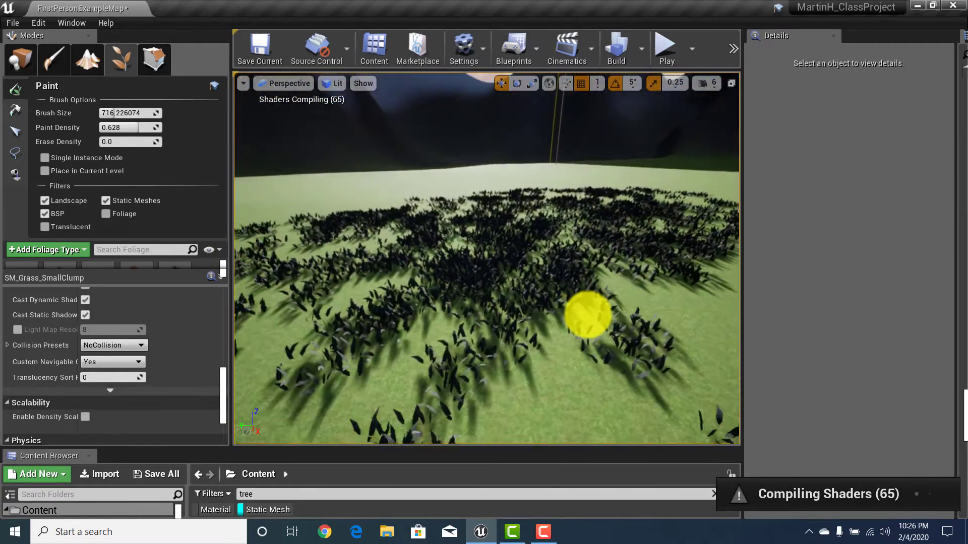
key("s")
right_click_drag(518, 328, 646, 323)
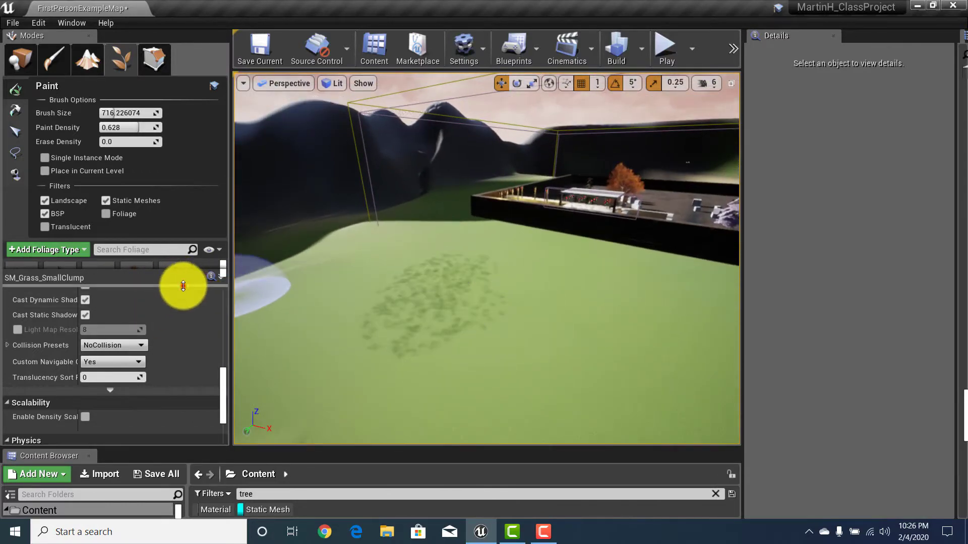
Enlarge the foliage type list and erase the whole test patch of SM_LV_SoulGrass_01 from the ground.
left_click_drag(183, 285, 184, 396)
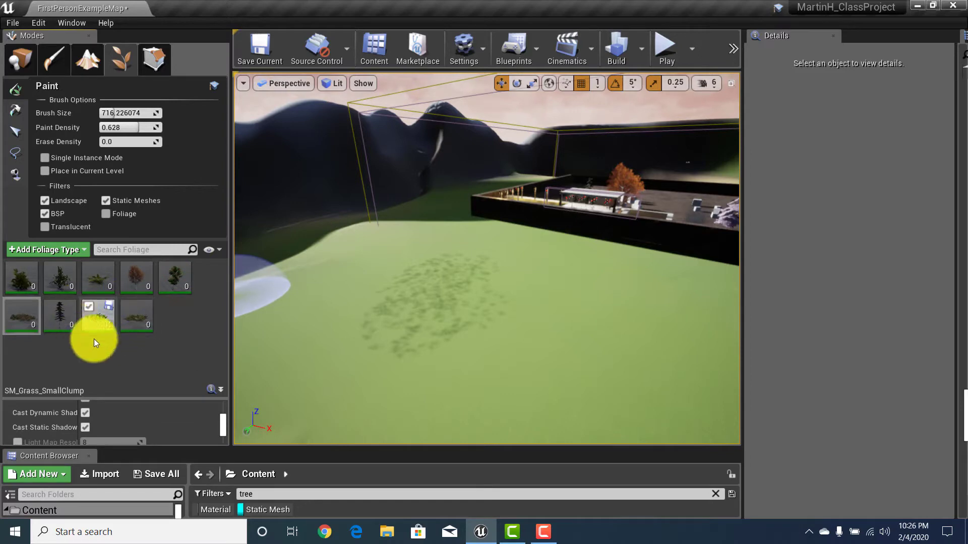
mouse_move(393, 331)
right_mouse_down()
mouse_move(435, 326)
mouse_move(434, 307)
mouse_move(391, 341)
mouse_move(433, 299)
mouse_move(594, 328)
mouse_move(538, 371)
mouse_move(534, 342)
mouse_move(477, 355)
mouse_move(439, 339)
mouse_move(189, 329)
right_mouse_up()
key("w")
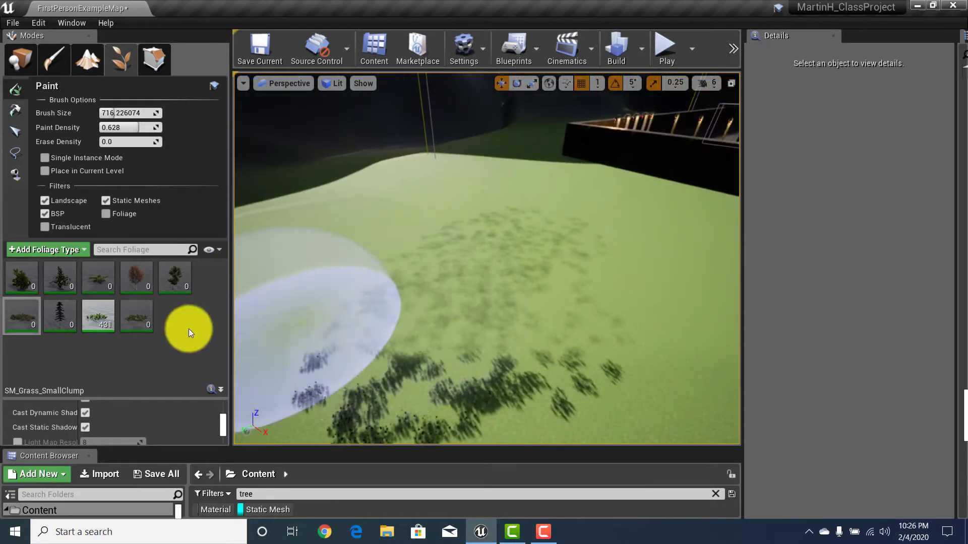
mouse_move(356, 308)
left_mouse_down("shift")
mouse_move(439, 257)
mouse_move(504, 266)
mouse_move(372, 291)
mouse_move(484, 295)
mouse_move(482, 229)
mouse_move(568, 212)
mouse_move(594, 348)
mouse_move(372, 387)
left_mouse_up("shift")
mouse_move(443, 308)
right_mouse_down()
mouse_move(438, 320)
mouse_move(295, 335)
mouse_move(253, 302)
mouse_move(264, 309)
mouse_move(184, 280)
right_mouse_up()
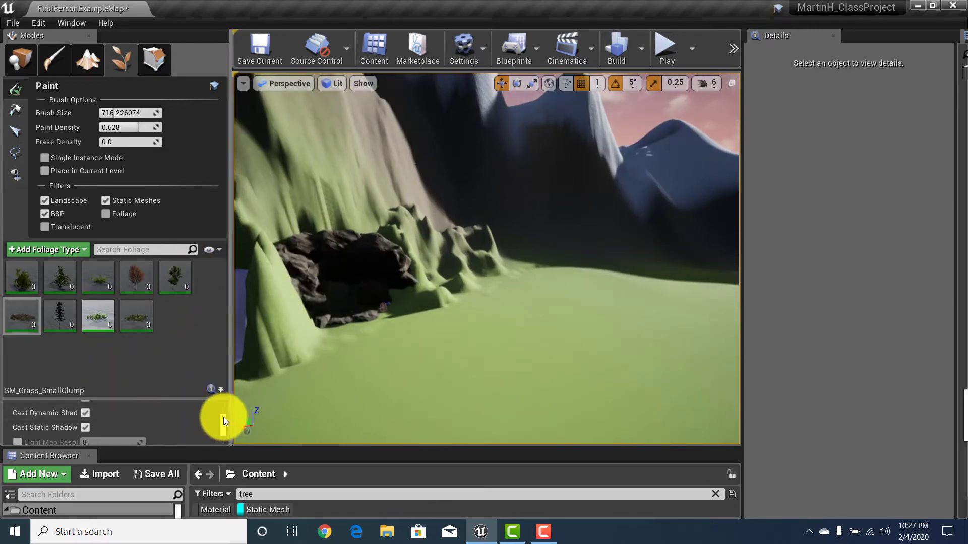
Set the SM_Grass_SmallClump painting density to 1 and its radius to 200.
left_click_drag(223, 416, 223, 434)
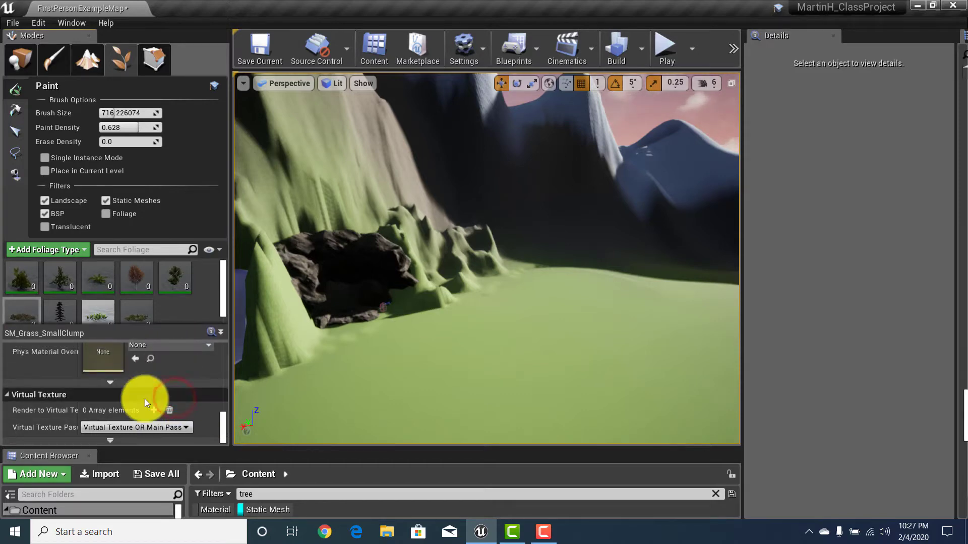
scroll(145, 398, "up", 10)
scroll(144, 400, "up", 8)
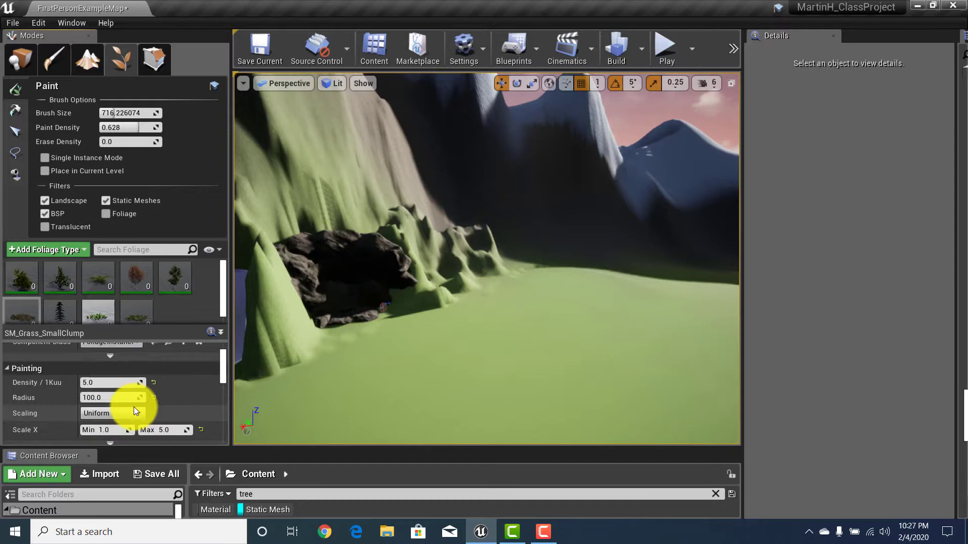
left_click(95, 383)
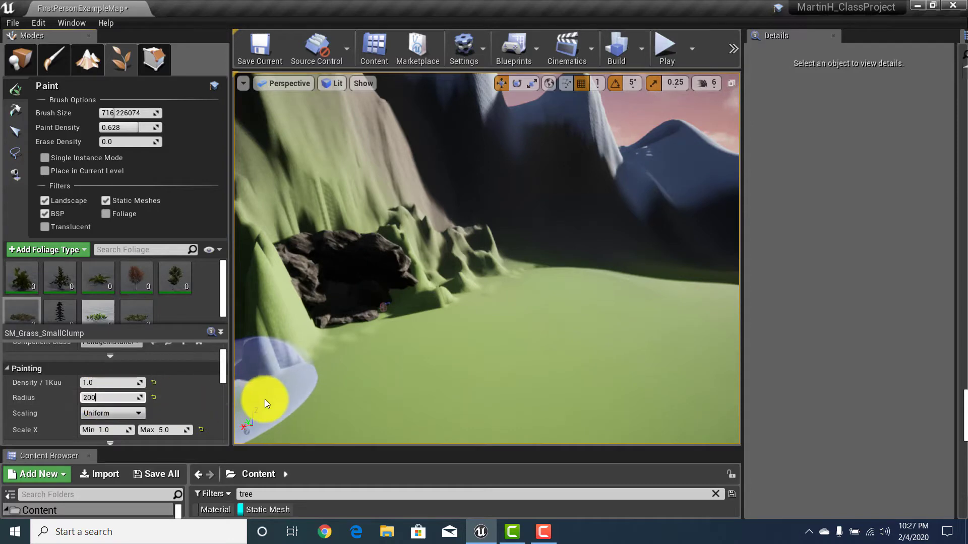
Paint a patch of SM_LV_SoulGrass_01 on the ground in front of the cave and show the full foliage type list.
left_click(461, 380)
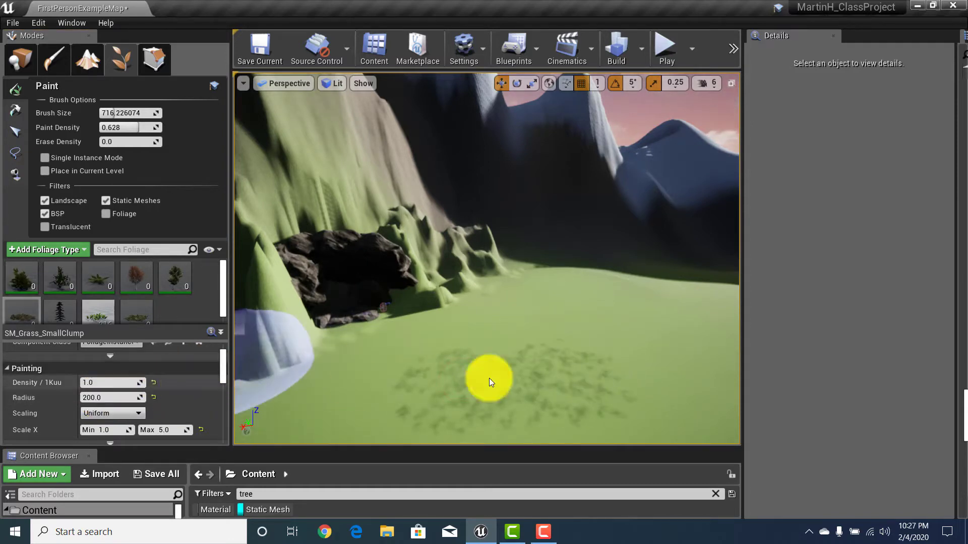
mouse_move(506, 372)
left_mouse_down()
mouse_move(546, 346)
mouse_move(555, 398)
left_mouse_up()
key("s")
right_click_drag(557, 402, 533, 414)
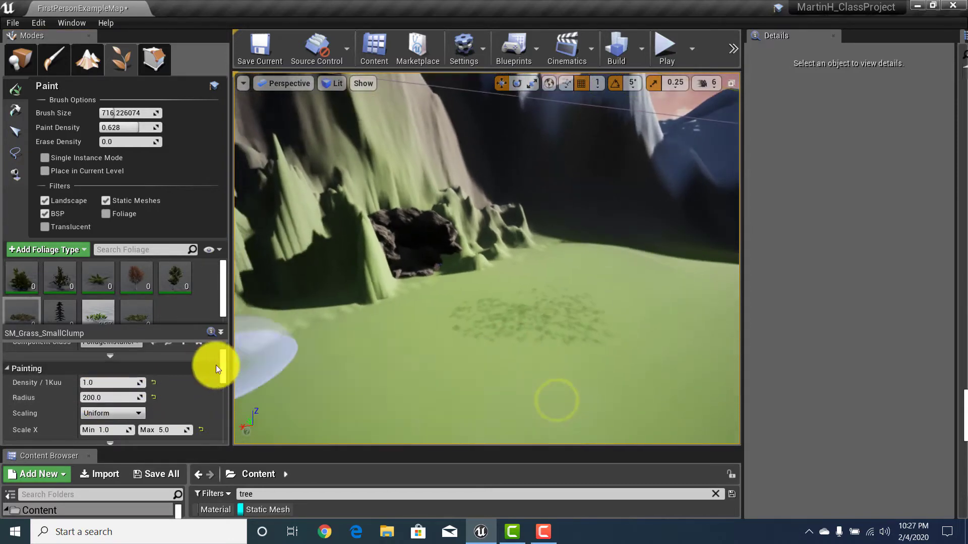
mouse_move(154, 342)
left_mouse_down()
mouse_move(156, 378)
mouse_move(151, 361)
left_mouse_up()
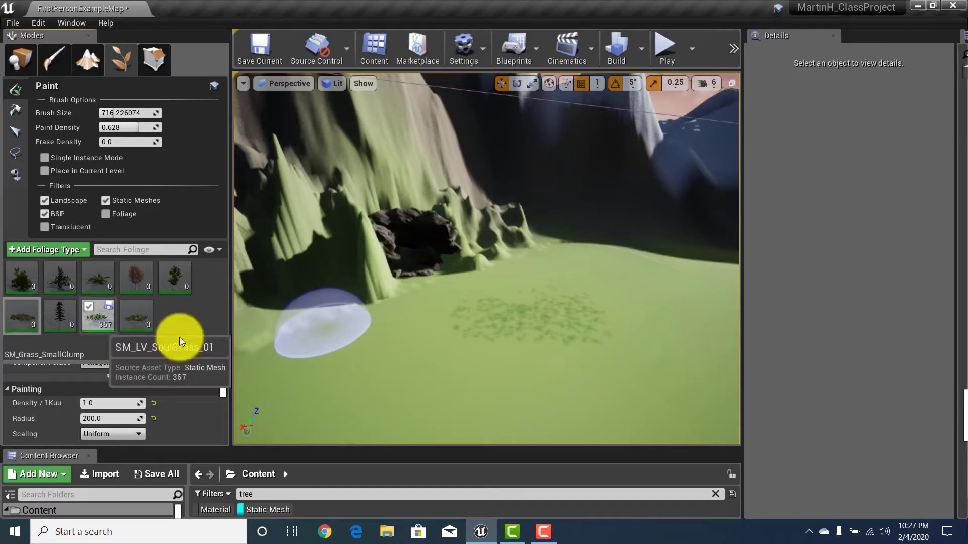
Play the level from beside the painted grass, walk through the patch to examine it in game, and end the play session.
mouse_move(466, 339)
right_mouse_down()
mouse_move(507, 352)
mouse_move(494, 363)
mouse_move(482, 351)
mouse_move(350, 384)
mouse_move(237, 363)
mouse_move(543, 134)
mouse_move(634, 33)
right_mouse_up()
key("w")
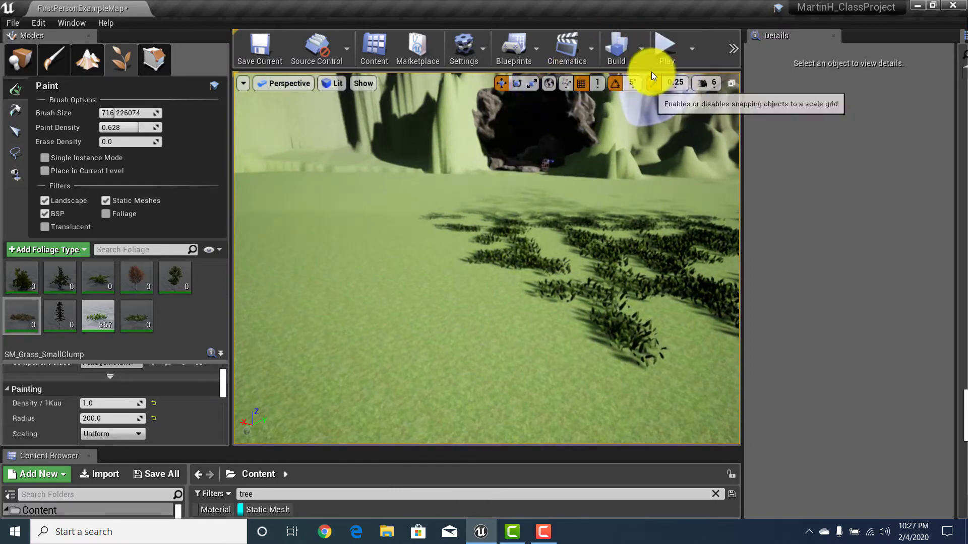
left_click(665, 53)
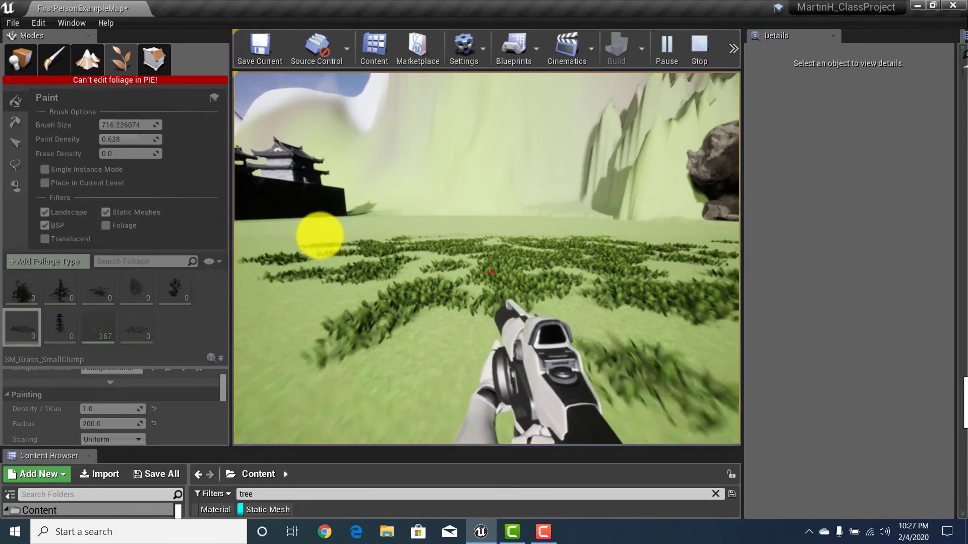
key("s")
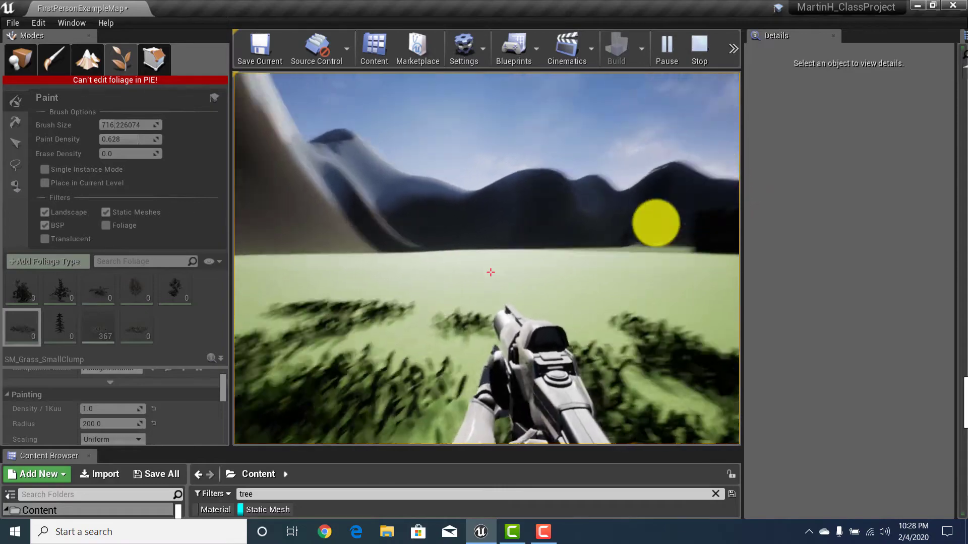
key("w")
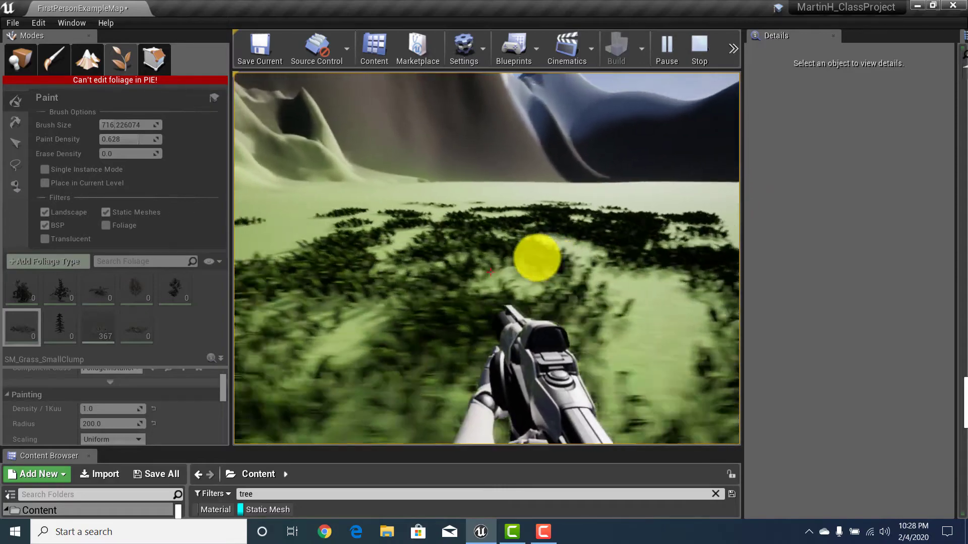
key("w")
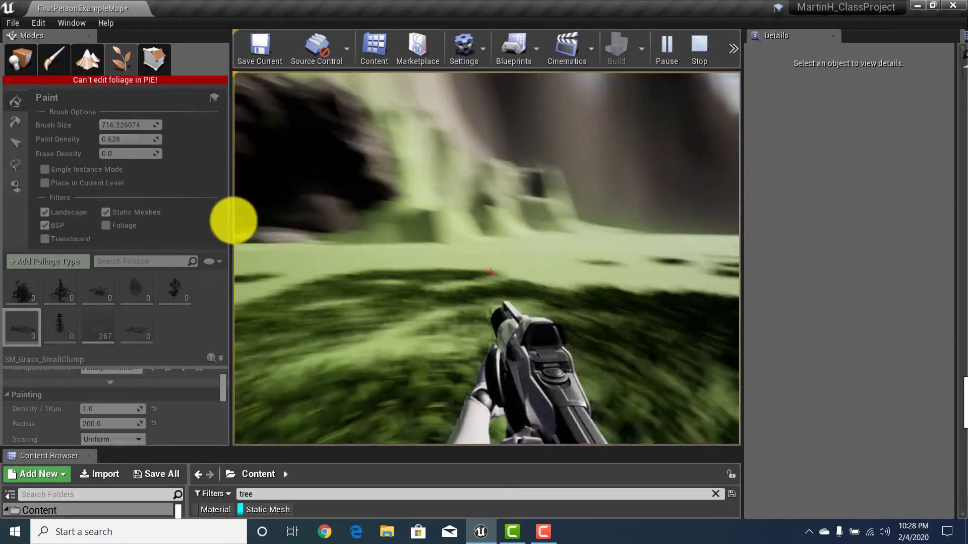
key("w")
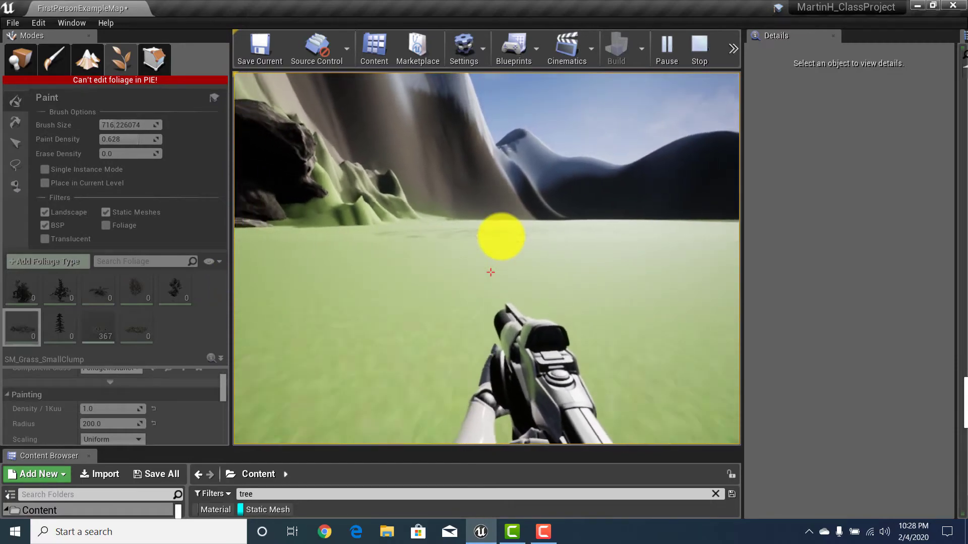
key("w")
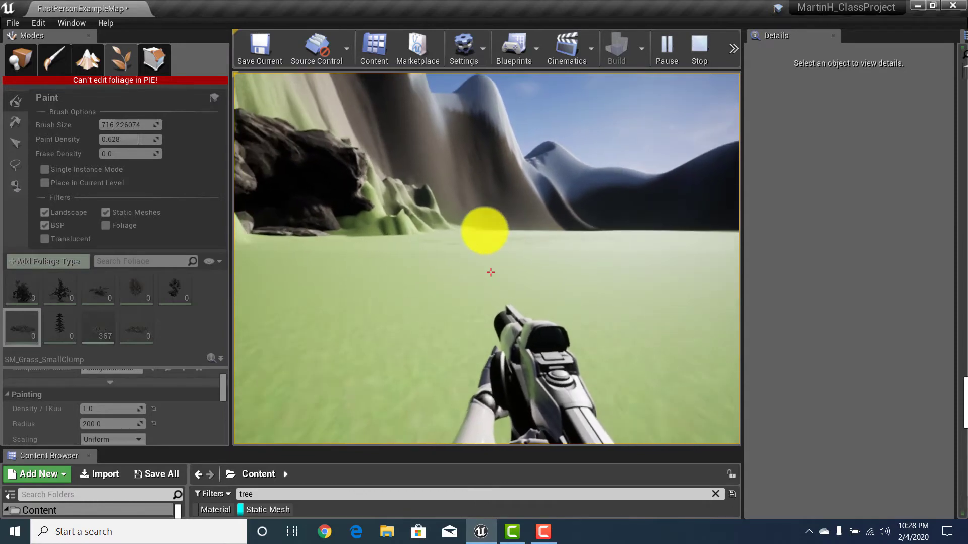
key("Escape")
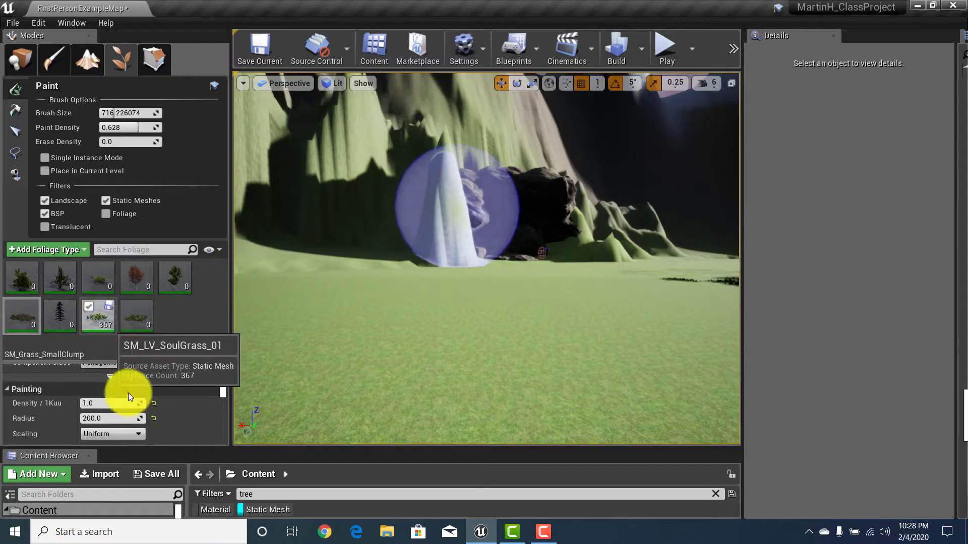
Erase the SM_LV_SoulGrass_01 patch in front of the cave.
scroll(152, 417, "down", 1)
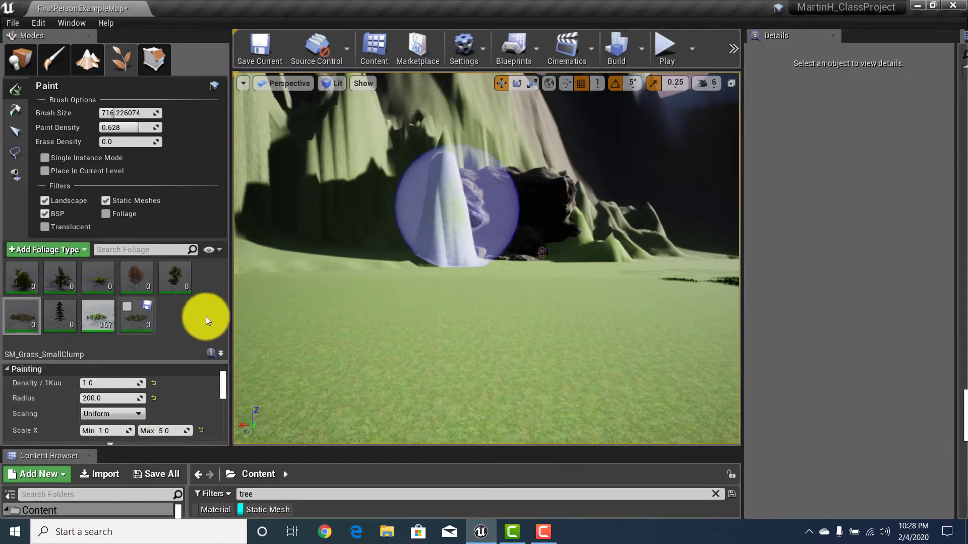
mouse_move(618, 315)
right_mouse_down()
mouse_move(674, 238)
mouse_move(720, 347)
mouse_move(696, 382)
mouse_move(566, 346)
right_mouse_up()
mouse_move(518, 325)
left_mouse_down("shift")
mouse_move(445, 332)
mouse_move(503, 341)
mouse_move(403, 346)
left_mouse_up("shift")
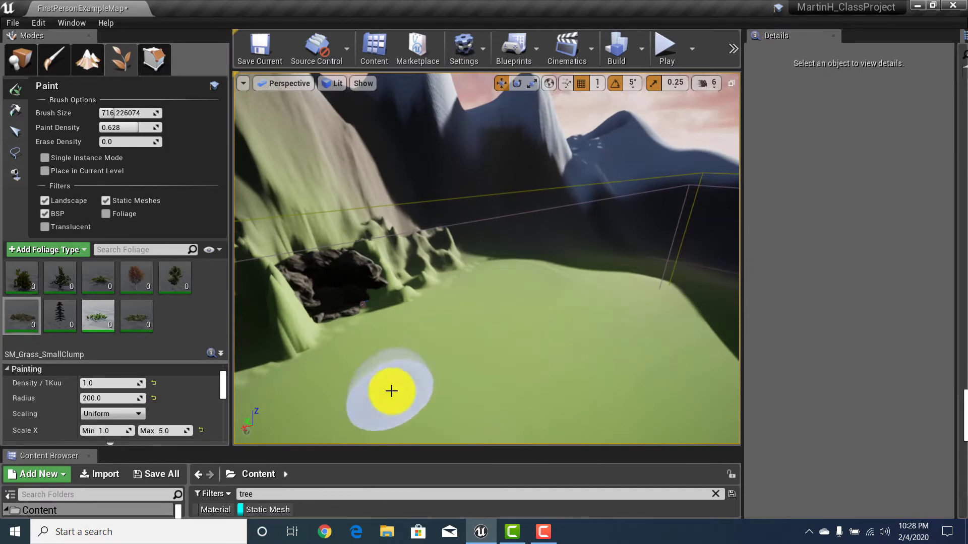
Activate SM_Plains_Grass01 for painting in place of SM_LV_SoulGrass_01 and set its density to 10, radius to 500 and maximum X scale to 10.
left_click(124, 304)
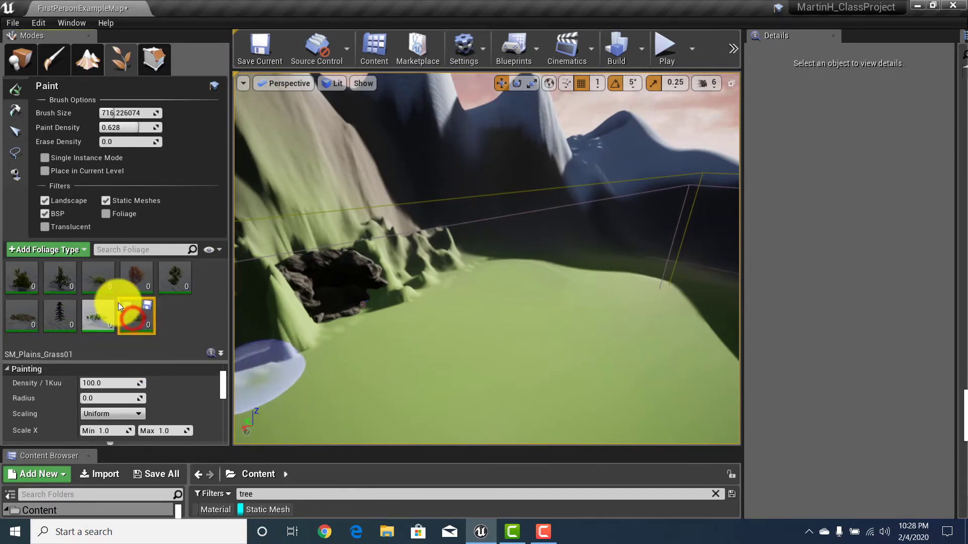
left_click(89, 307)
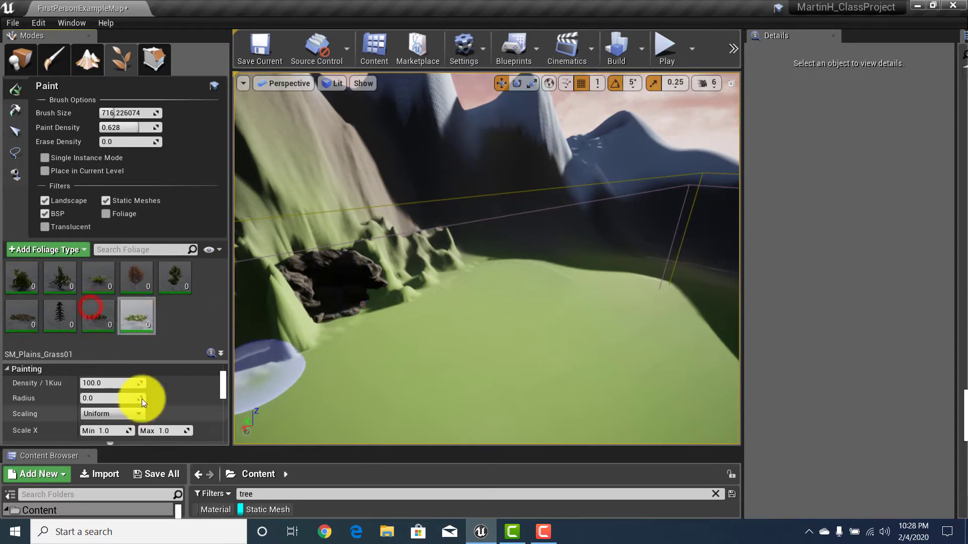
left_click(102, 382)
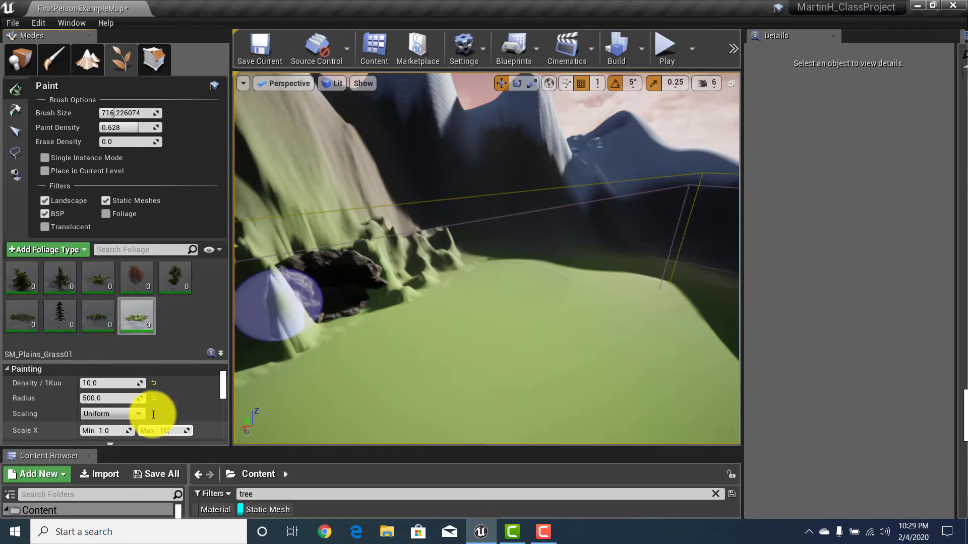
scroll(204, 416, "down", 1)
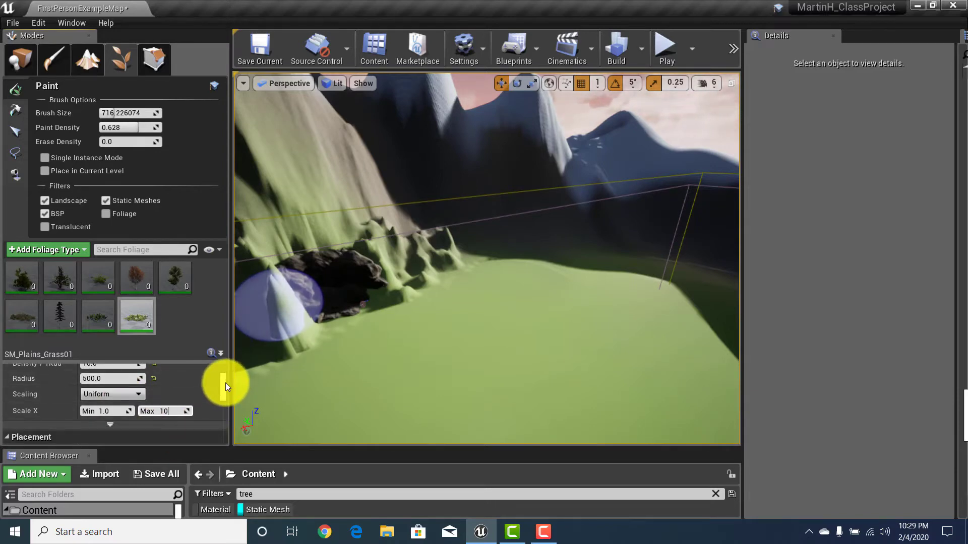
mouse_move(225, 383)
left_mouse_down()
mouse_move(223, 399)
mouse_move(224, 371)
left_mouse_up()
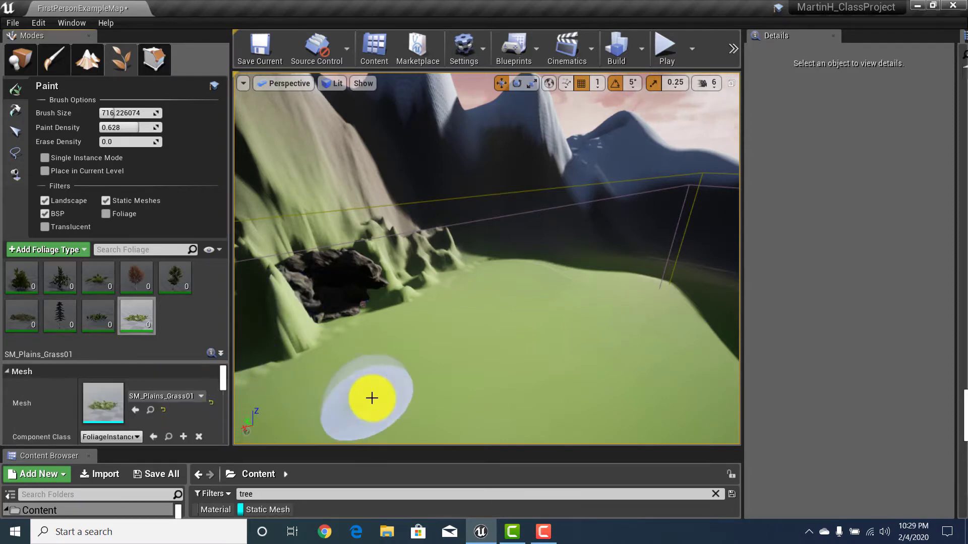
Paint a patch of SM_Plains_Grass01 on the ground in front of the cave.
mouse_move(371, 398)
left_mouse_down()
mouse_move(419, 352)
mouse_move(455, 350)
mouse_move(512, 372)
mouse_move(481, 376)
left_mouse_up()
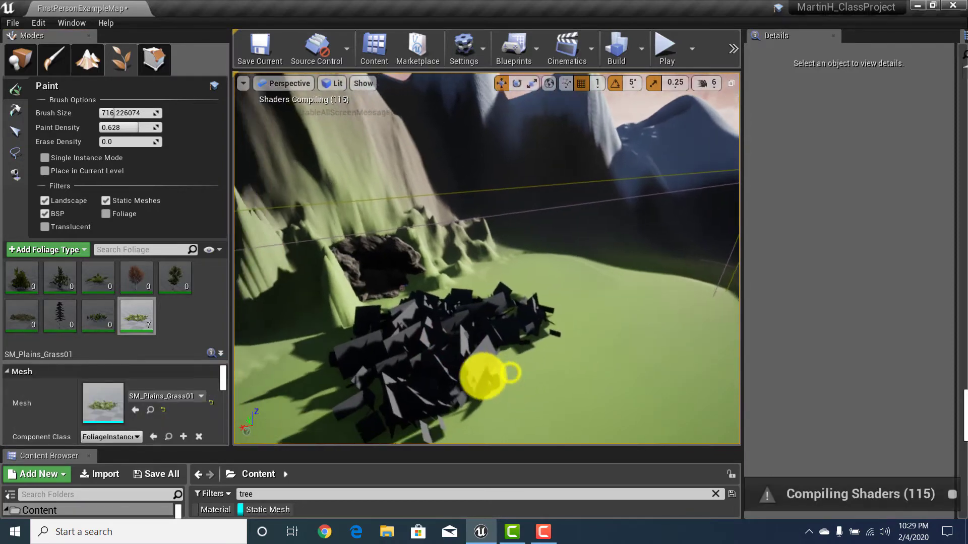
mouse_move(484, 376)
right_mouse_down()
mouse_move(428, 384)
mouse_move(406, 366)
mouse_move(414, 368)
right_mouse_up()
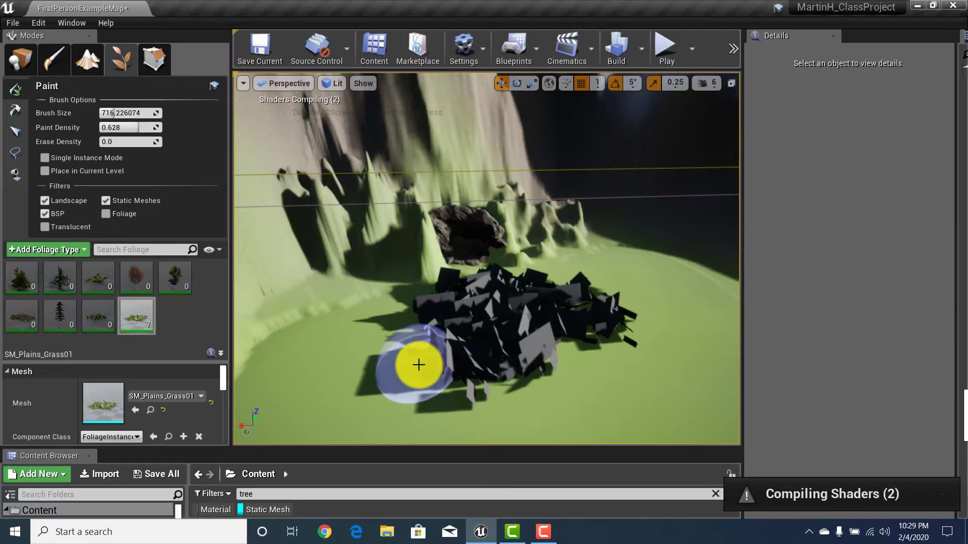
Play the level from beside the cave, walk through the painted SM_Plains_Grass01 patch to judge its height and density, and end the play session.
mouse_move(419, 365)
right_mouse_down()
mouse_move(452, 408)
mouse_move(590, 346)
mouse_move(519, 384)
mouse_move(244, 345)
mouse_move(470, 389)
mouse_move(280, 346)
mouse_move(228, 311)
right_mouse_up()
key("w")
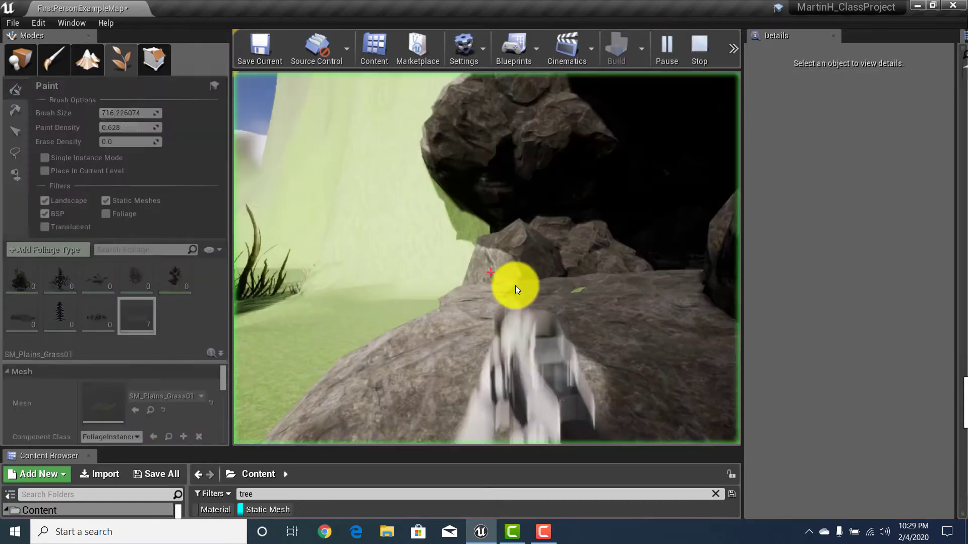
left_click(487, 285)
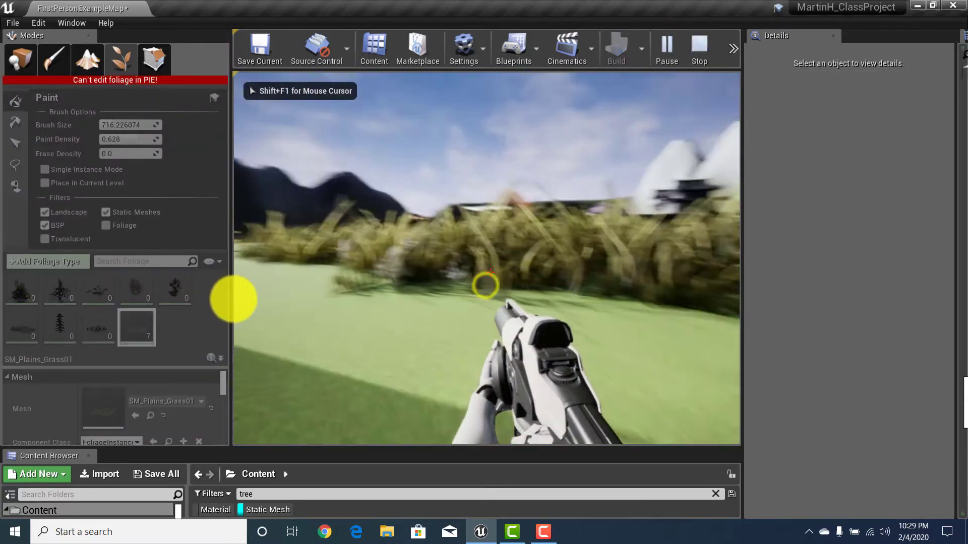
key("w")
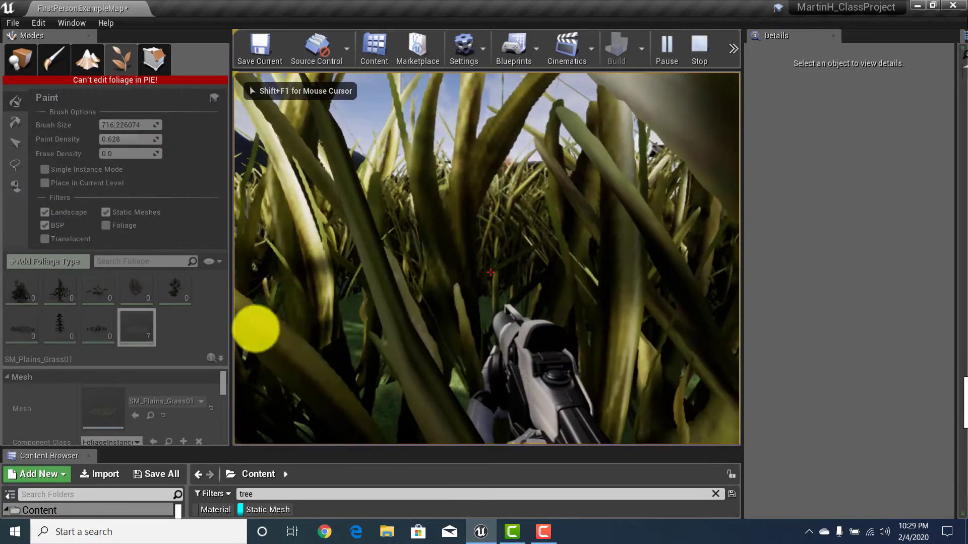
key("w")
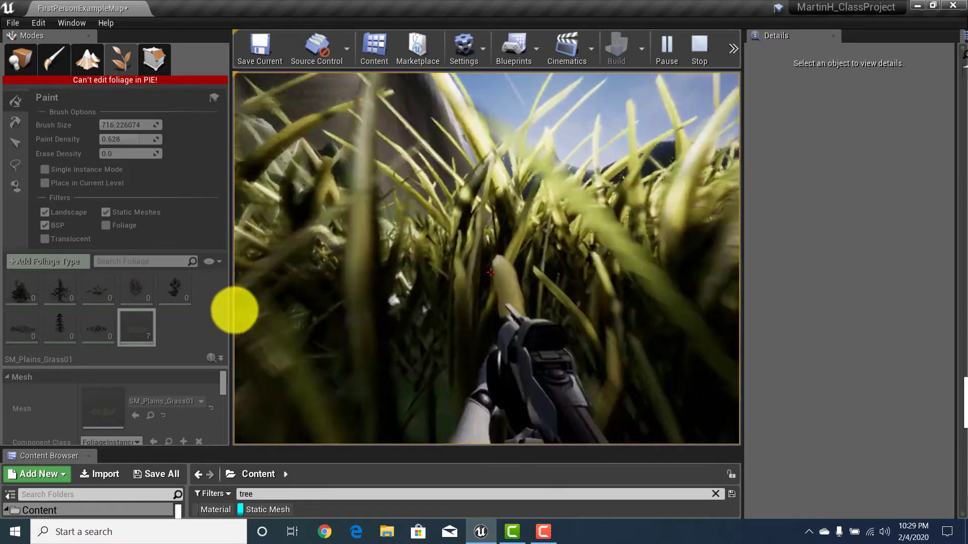
key("w")
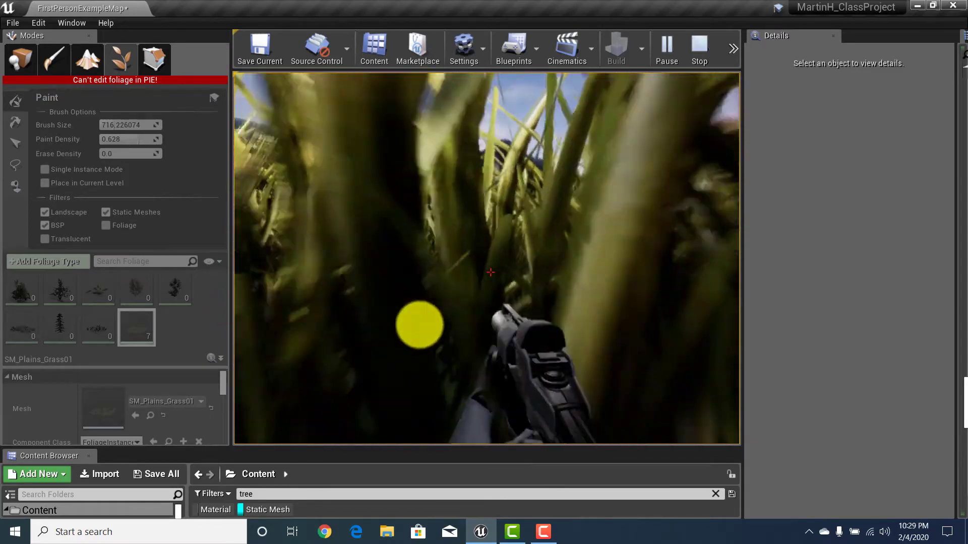
key("w")
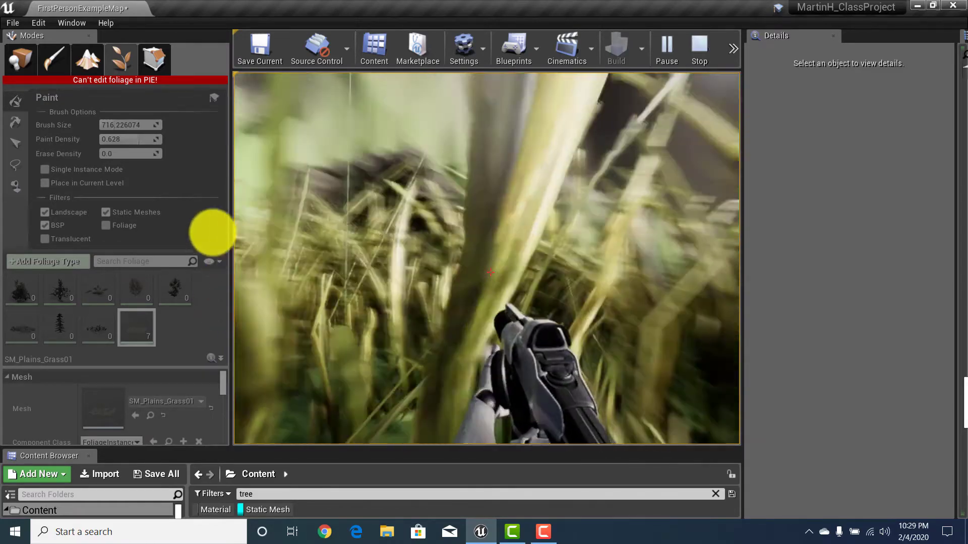
key("w")
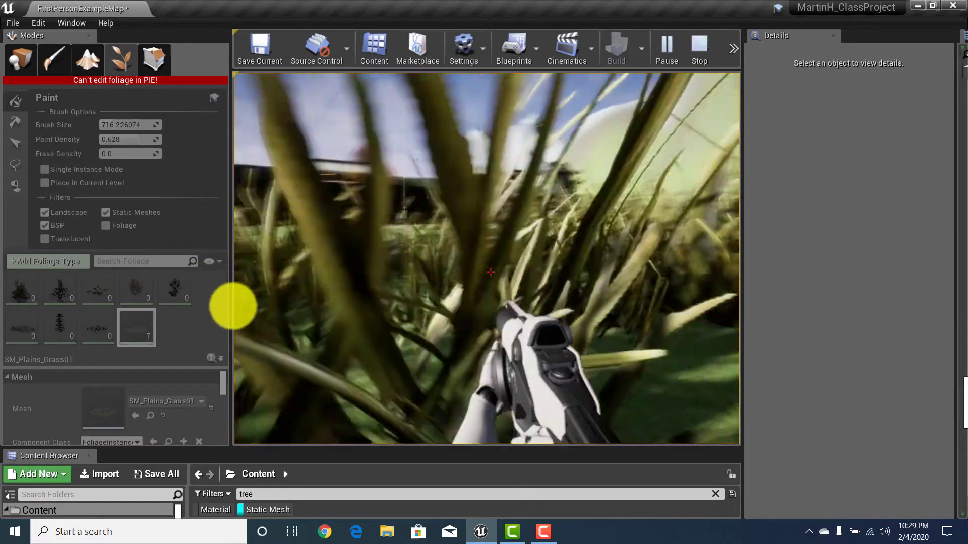
key("w")
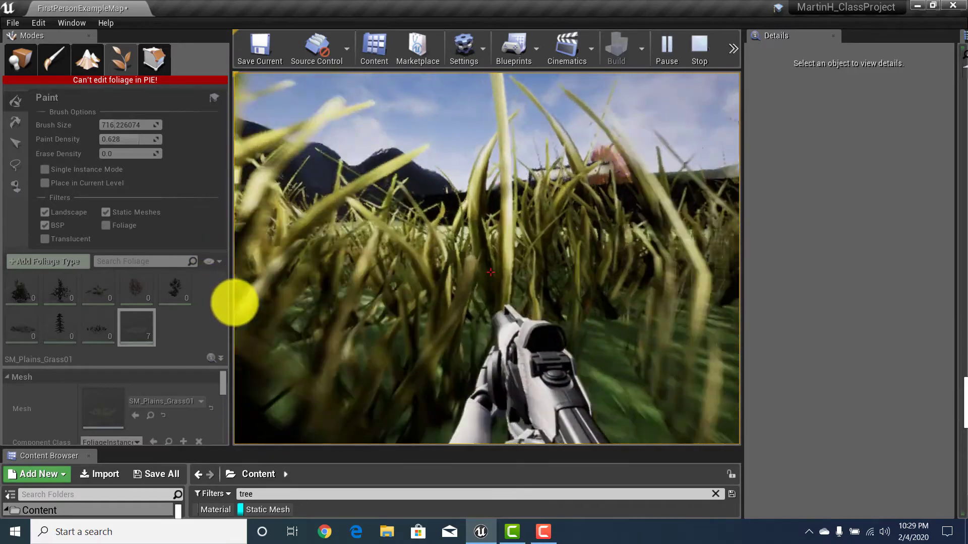
key("w")
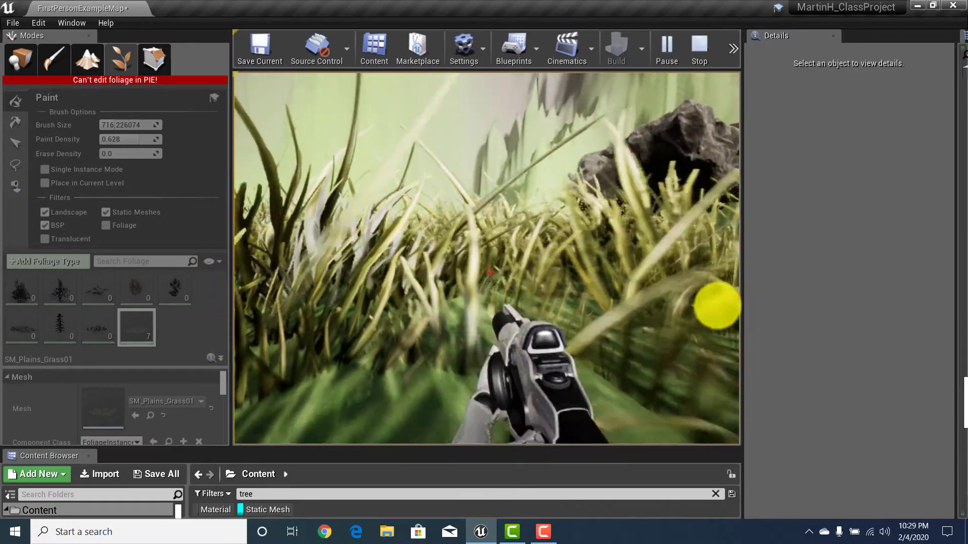
key("w")
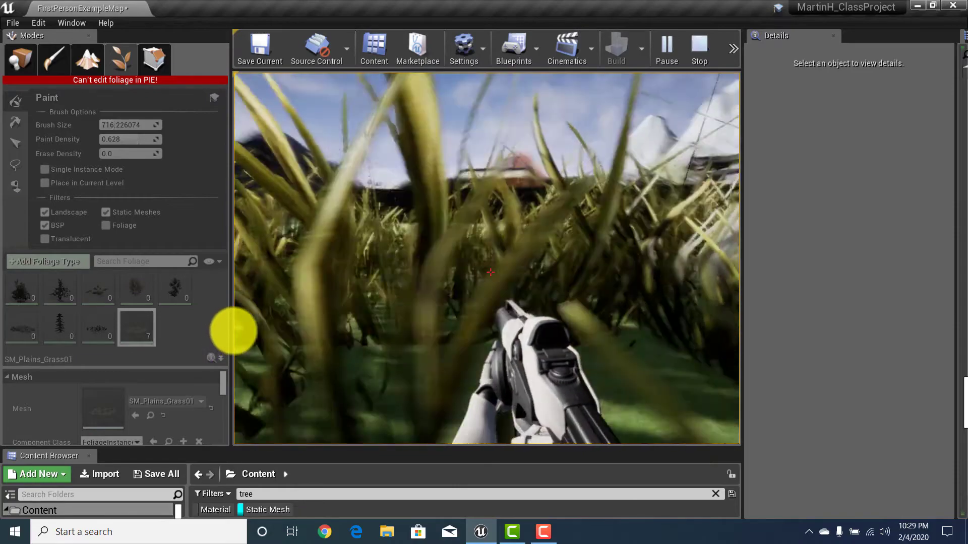
key("w")
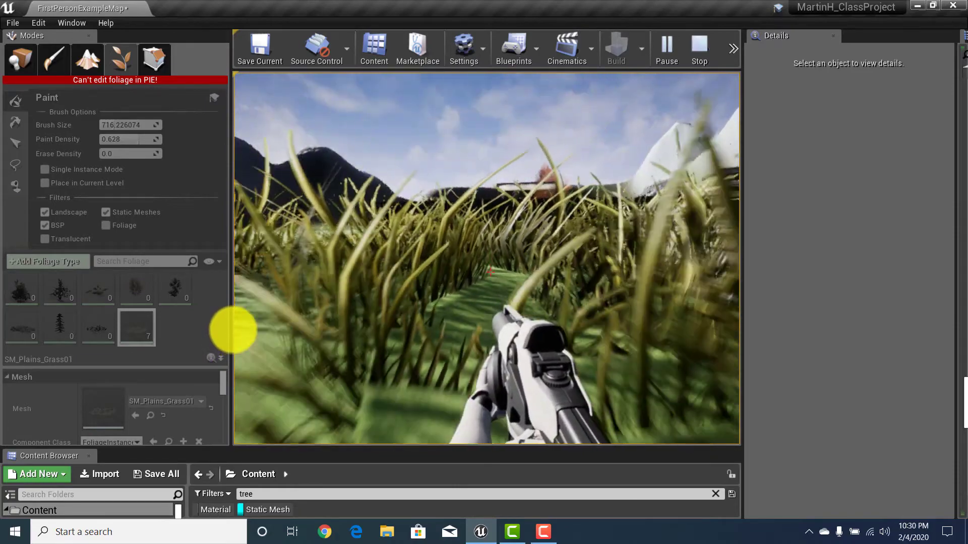
key("w")
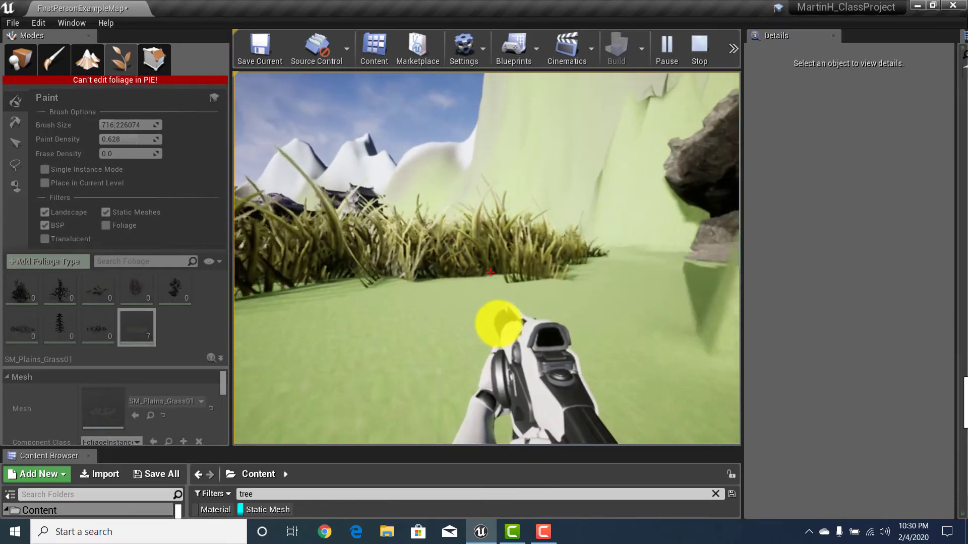
key("Escape")
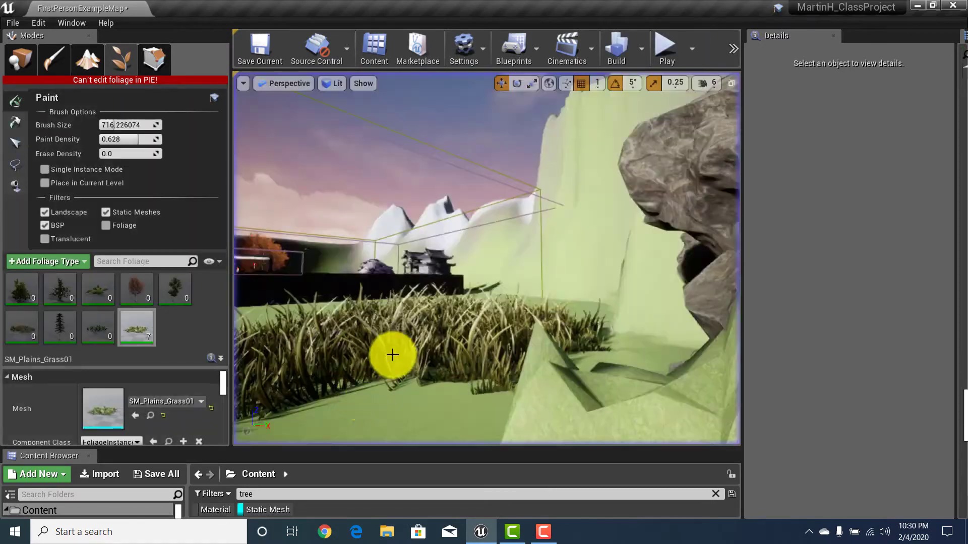
Erase the entire SM_Plains_Grass01 patch in front of the cave.
right_click_drag(454, 348, 540, 352)
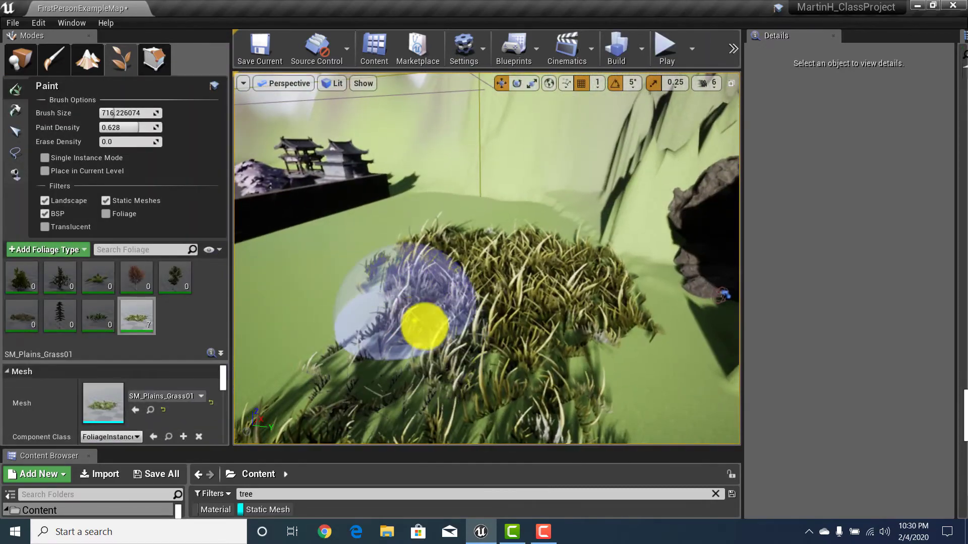
mouse_move(414, 322)
right_mouse_down()
mouse_move(417, 303)
mouse_move(415, 317)
right_mouse_up()
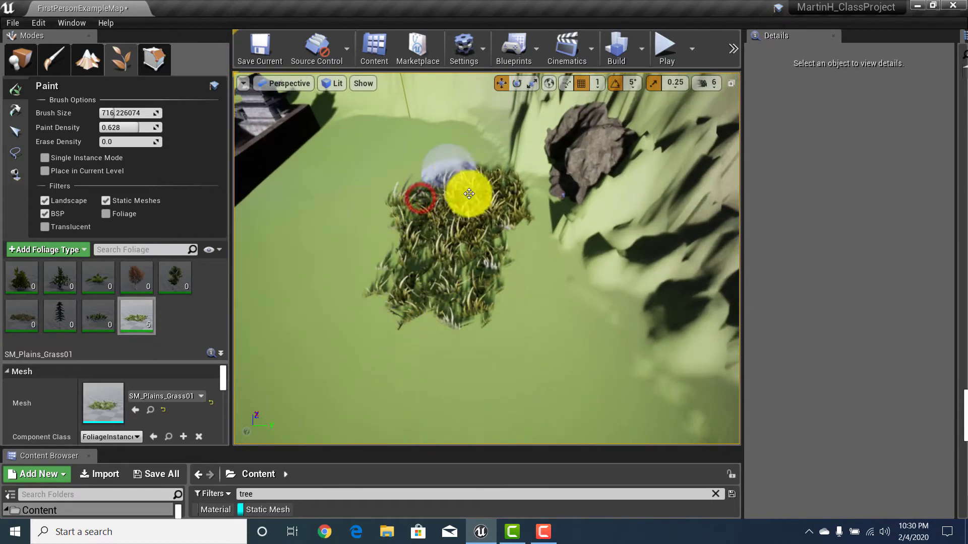
left_click_drag(420, 199, 398, 308, "shift")
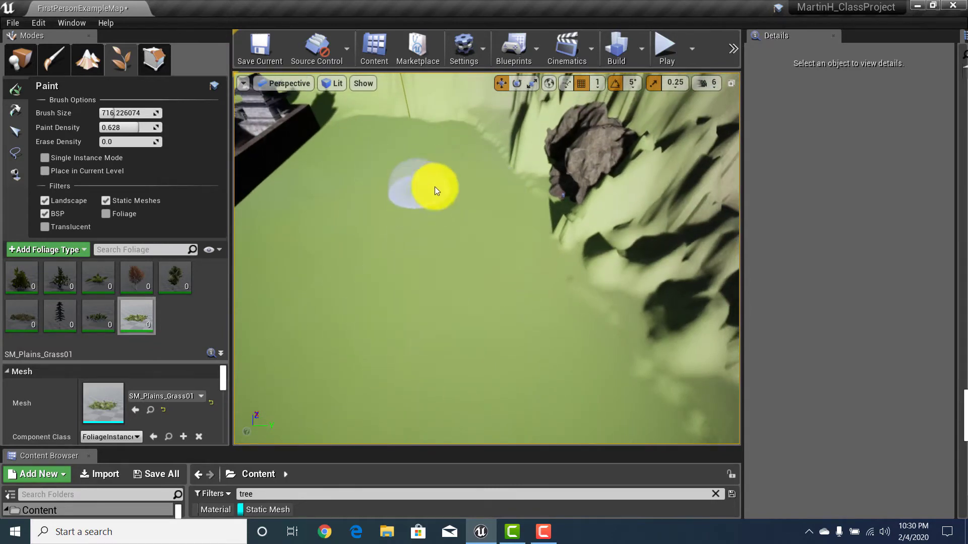
right_click_drag(412, 302, 368, 306)
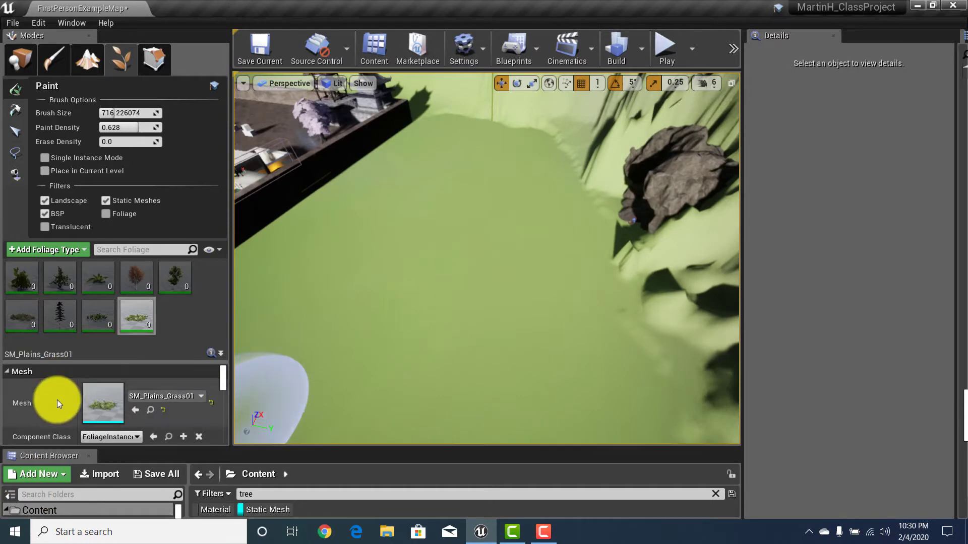
mouse_move(222, 388)
left_mouse_down()
mouse_move(222, 397)
mouse_move(231, 382)
left_mouse_up()
left_click(174, 415)
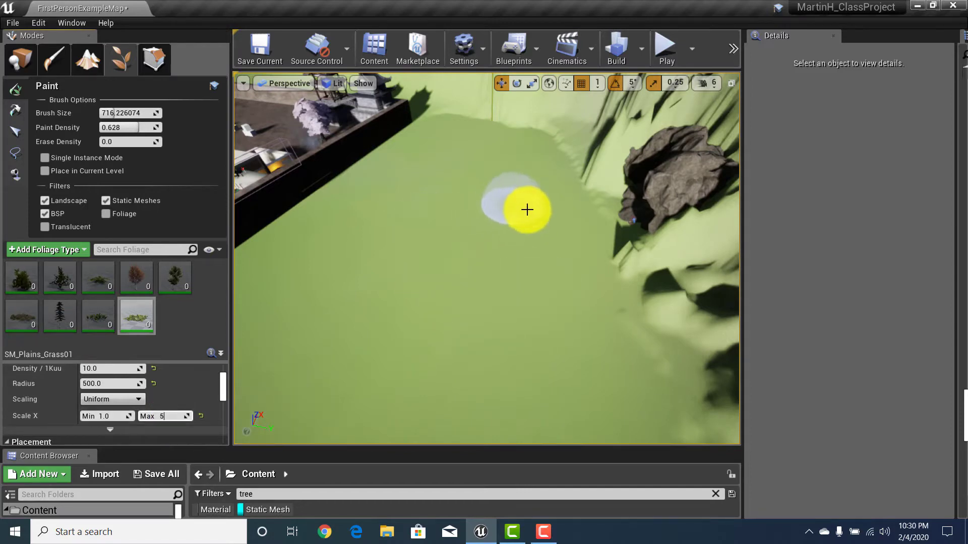
mouse_move(510, 216)
left_mouse_down()
mouse_move(509, 281)
mouse_move(540, 259)
mouse_move(559, 261)
left_mouse_up()
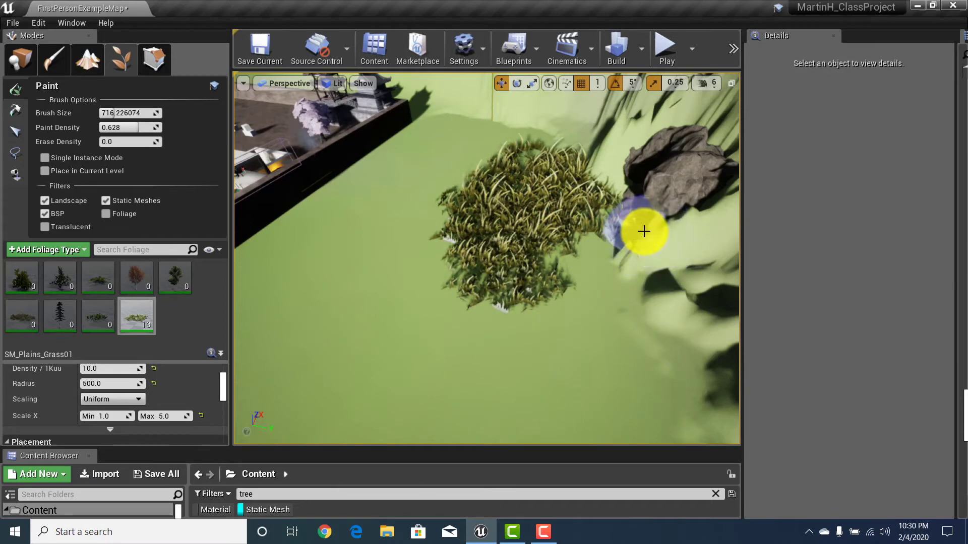
key("ctrl+z")
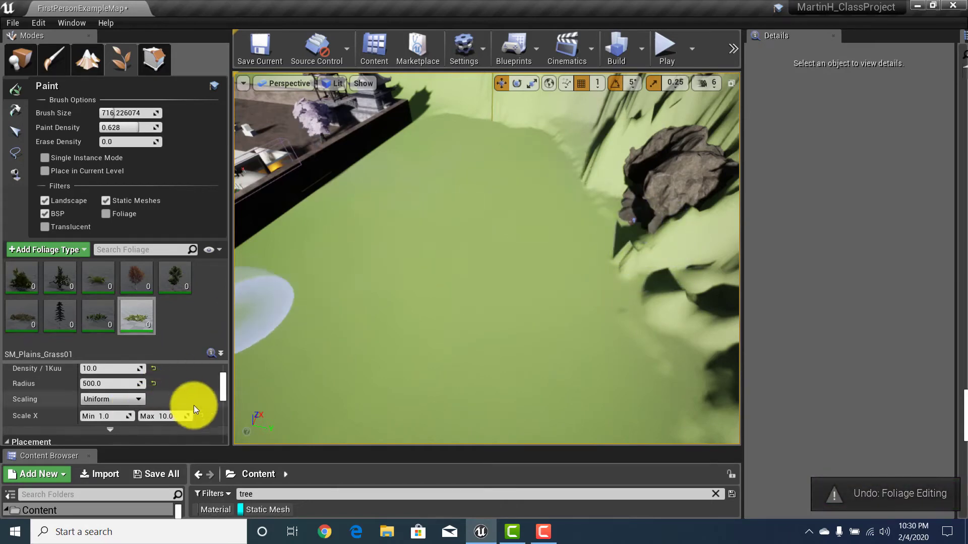
Set the maximum X scale of SM_Plains_Grass01 to 5 and paint a test patch on the ground near the cave.
left_click(163, 416)
type("5")
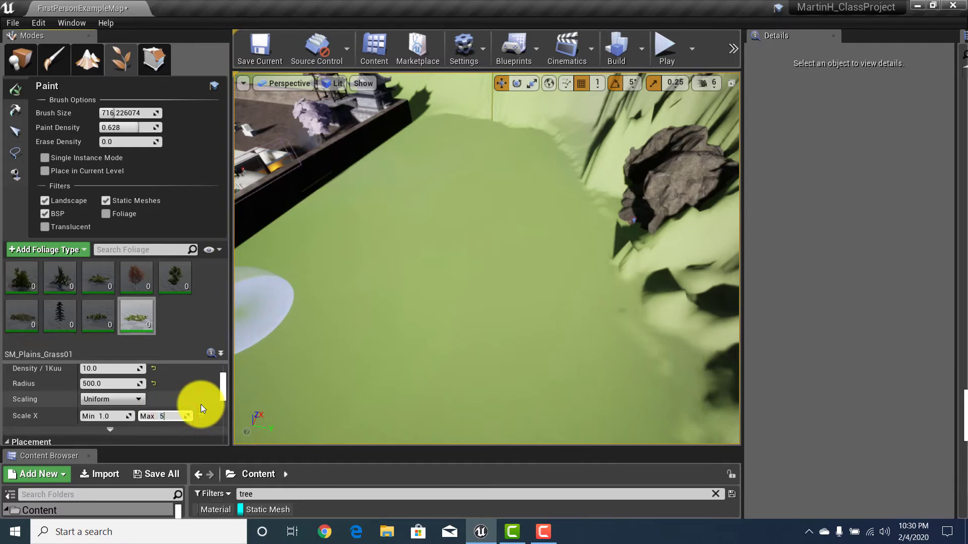
key("Return")
left_click_drag(508, 187, 495, 253)
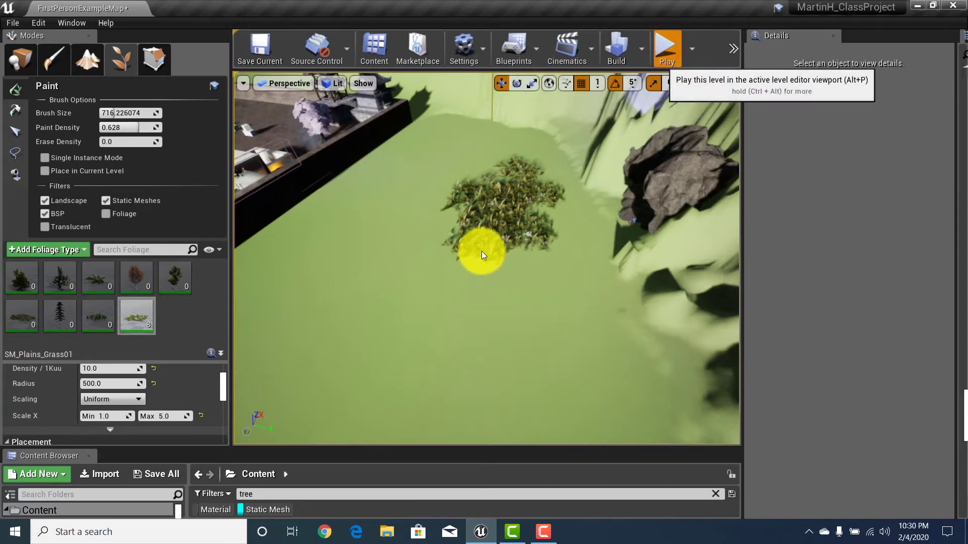
Play the level, walk through the smaller-scaled grass patch to examine it in game, and end the play session.
key("alt+p")
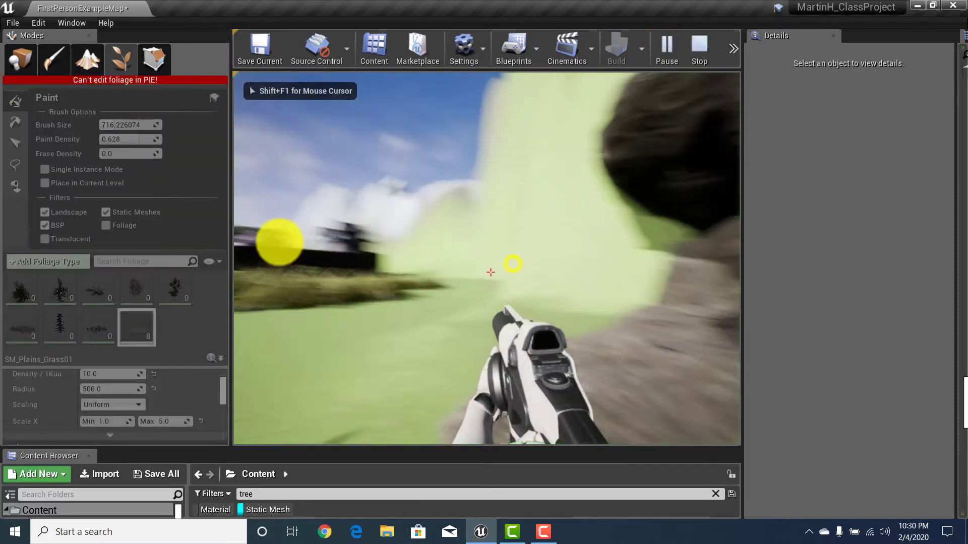
key("w")
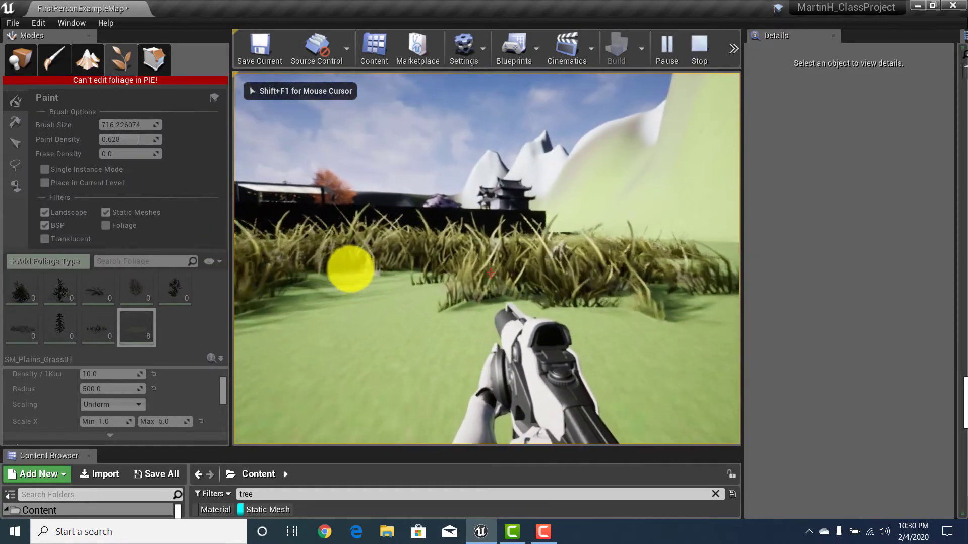
key("w")
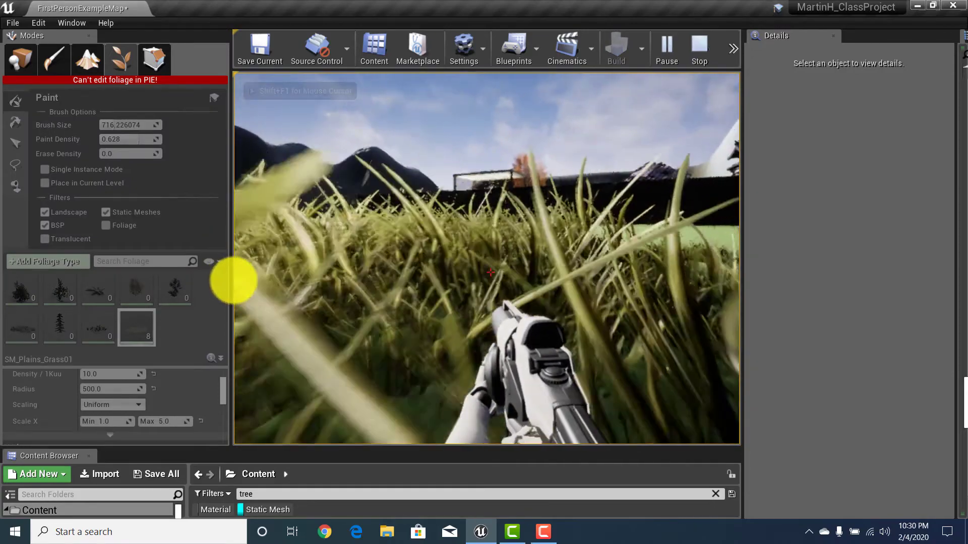
key("w")
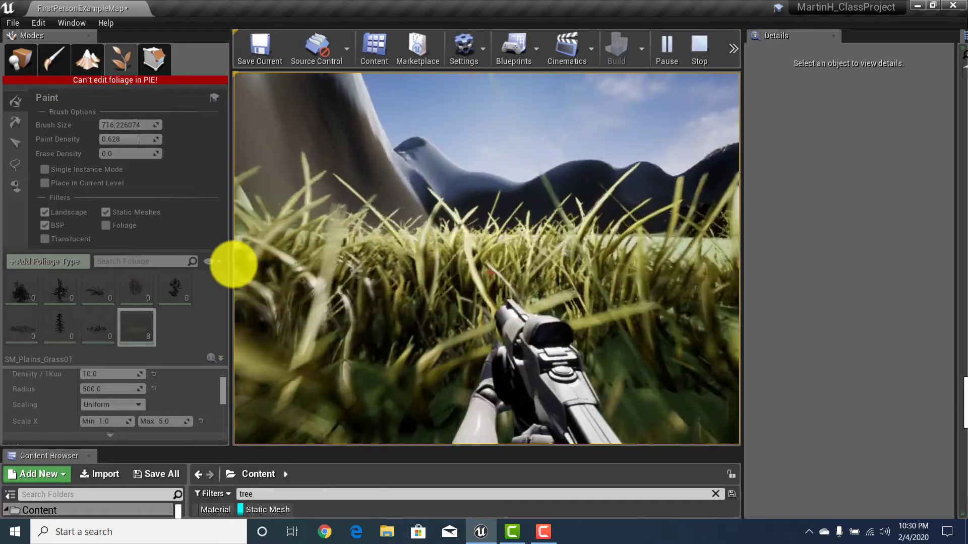
key("w")
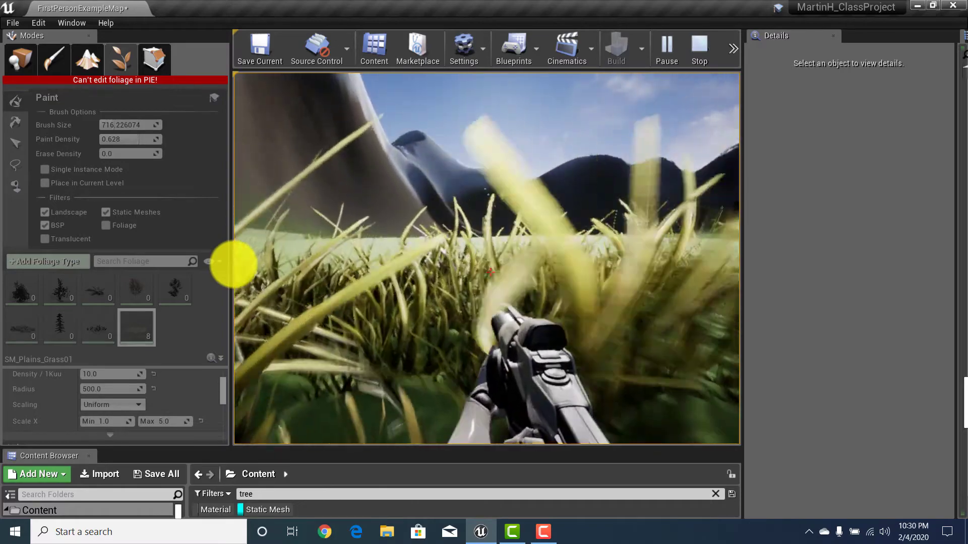
key("w")
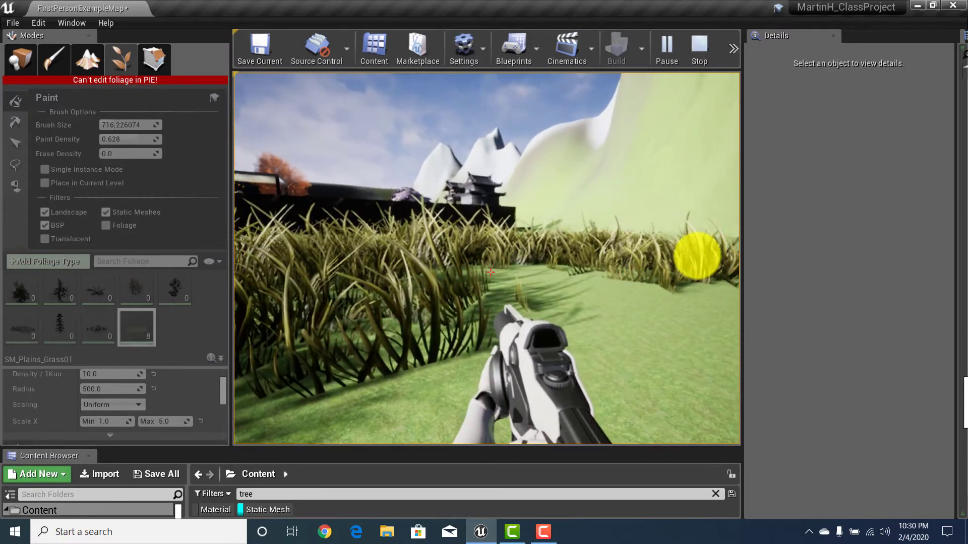
key("Escape")
Erase the test patch of SM_Plains_Grass01 painted at a maximum scale of 5.
right_click_drag(575, 256, 560, 271)
key("s")
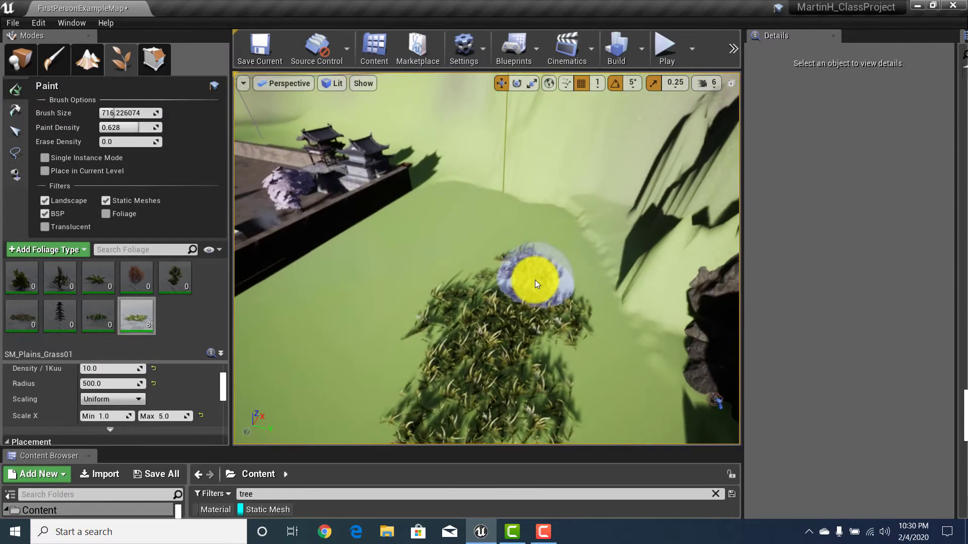
mouse_move(532, 260)
left_mouse_down("shift")
mouse_move(432, 332)
mouse_move(577, 356)
mouse_move(421, 407)
left_mouse_up("shift")
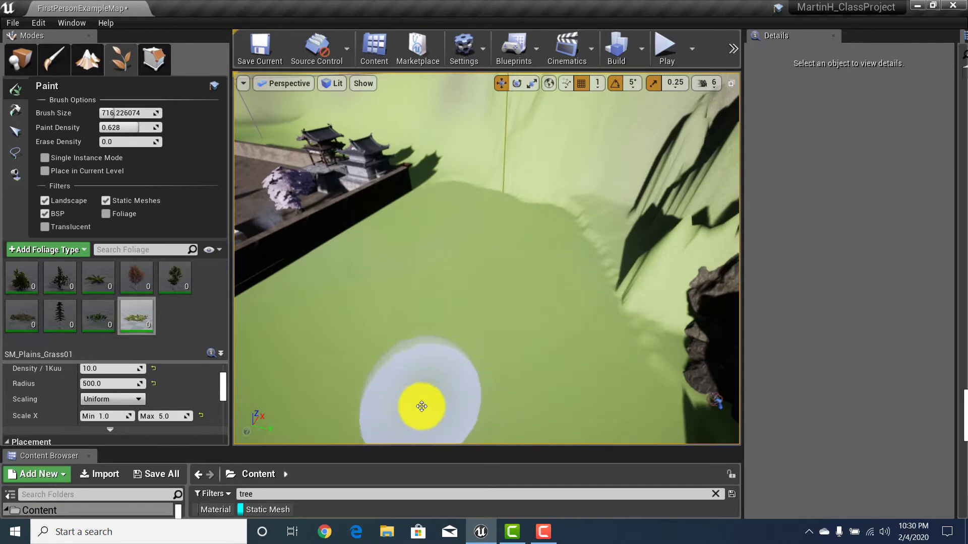
Set the maximum X scale of SM_Plains_Grass01 to 2.
mouse_move(480, 374)
right_mouse_down()
mouse_move(423, 398)
mouse_move(231, 384)
mouse_move(224, 345)
right_mouse_up()
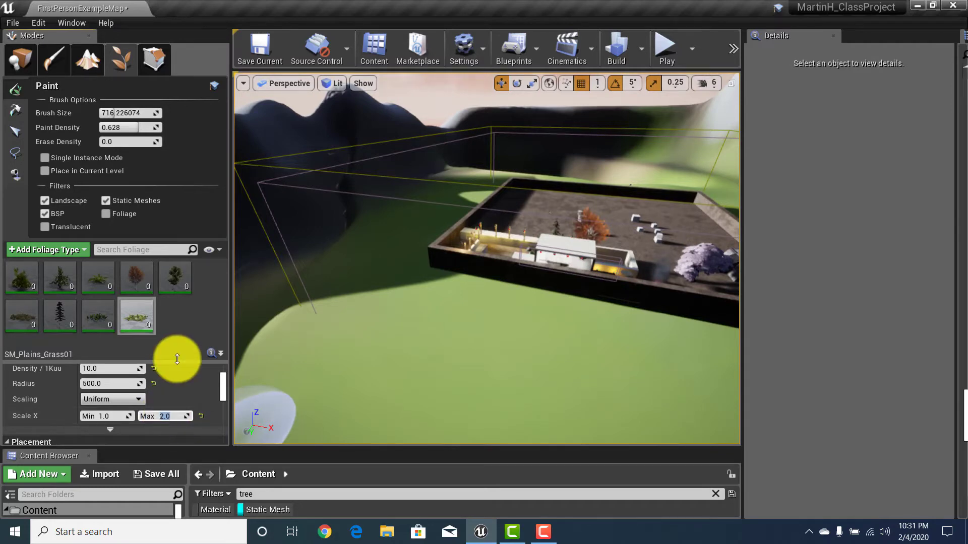
key("Tab")
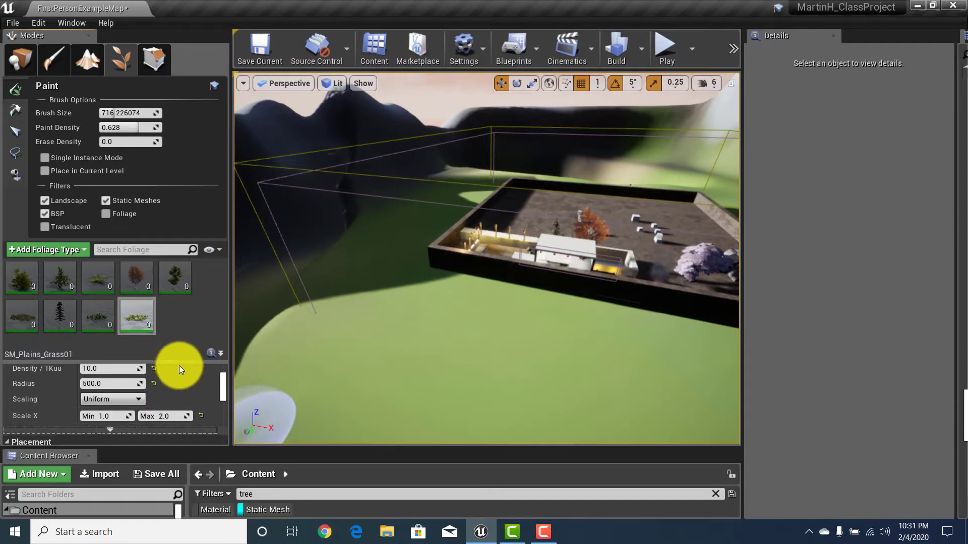
Set the density of the Bush1_SM foliage type to 10 and its radius to 50.
left_click(28, 279)
scroll(219, 380, "up", 5)
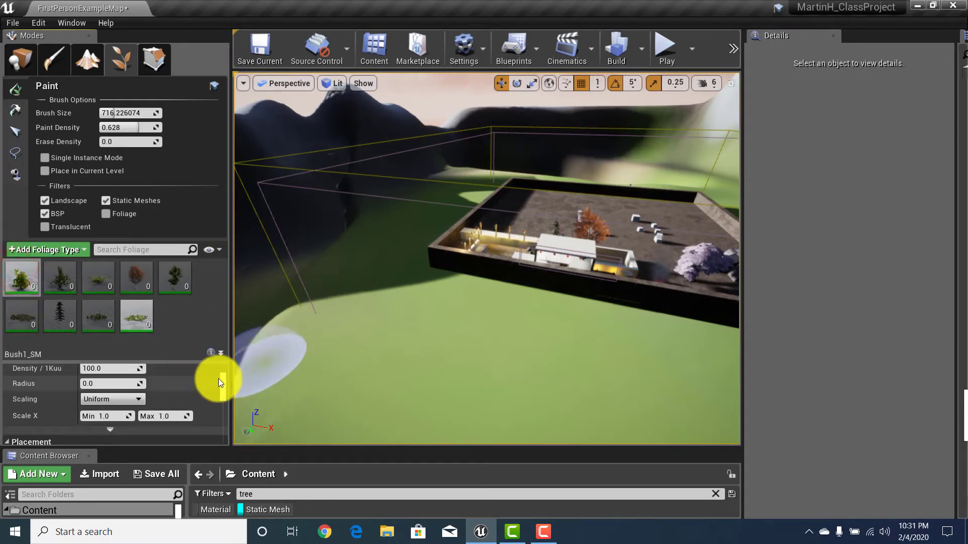
right_click_drag(437, 392, 430, 415)
key("w")
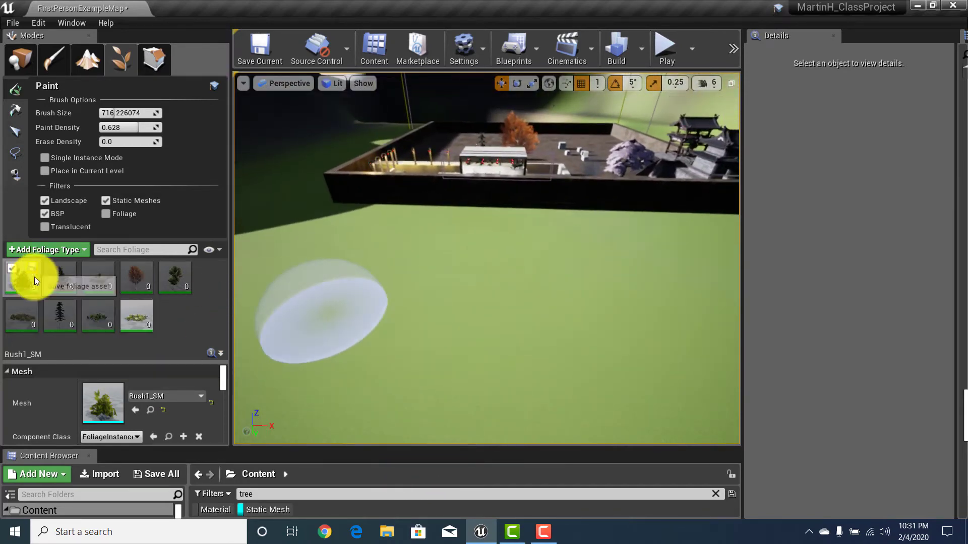
scroll(150, 367, "down", 1)
left_click_drag(146, 363, 154, 303)
scroll(156, 367, "down", 4)
scroll(97, 371, "up", 5)
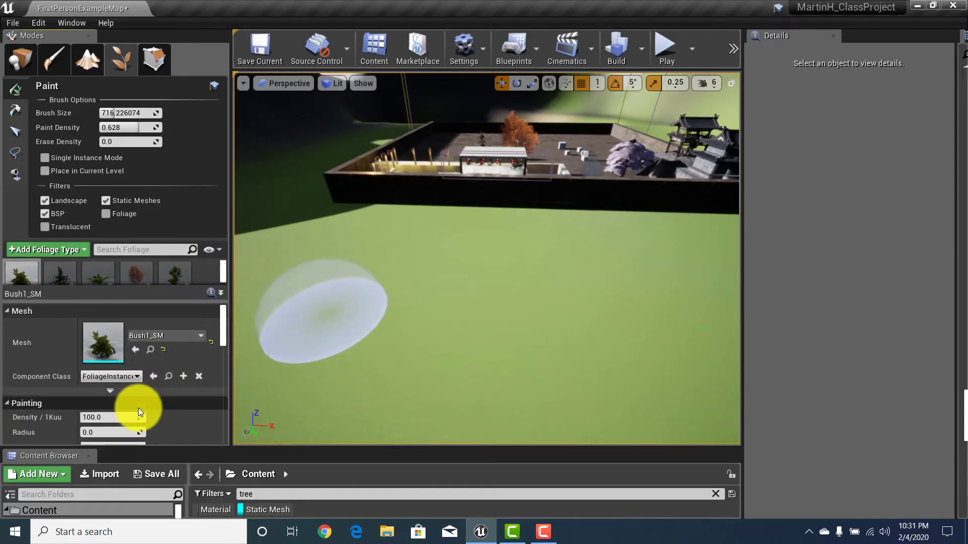
scroll(137, 406, "down", 1)
left_click(120, 397)
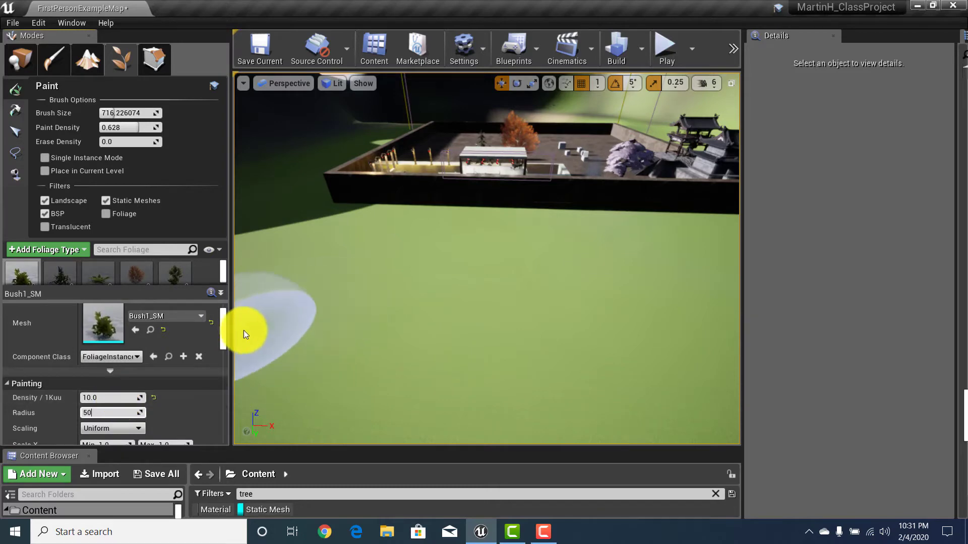
Set the maximum X scale of Bush1_SM to 3.
scroll(223, 337, "down", 3)
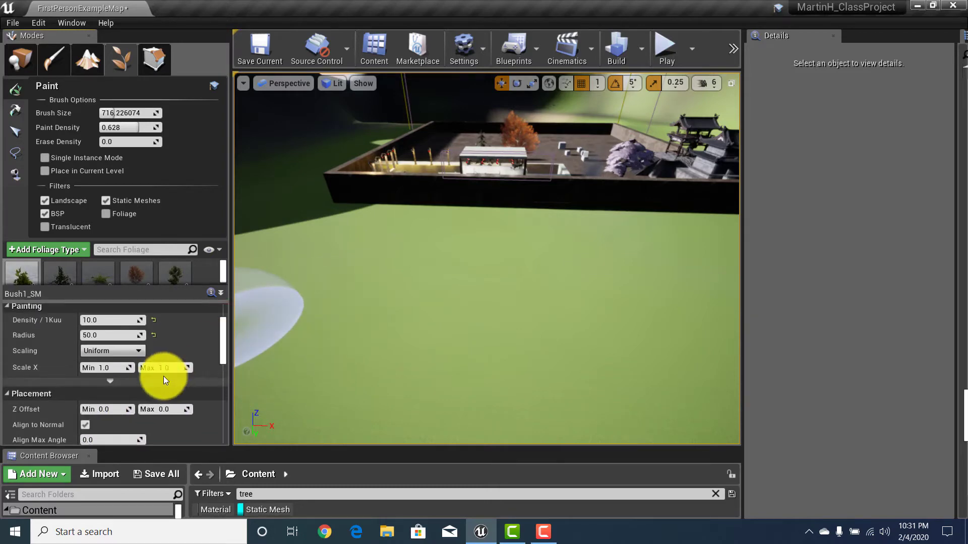
left_click(164, 367)
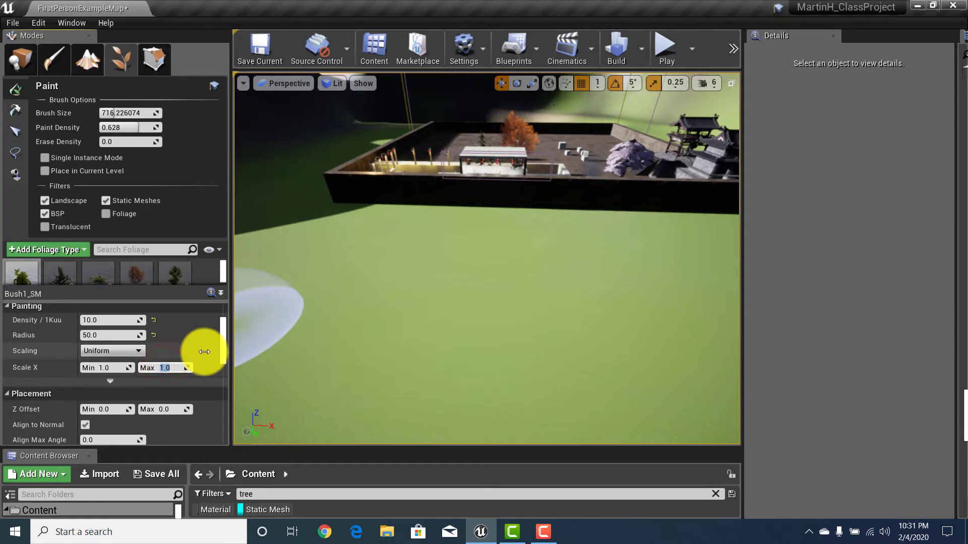
key("Tab")
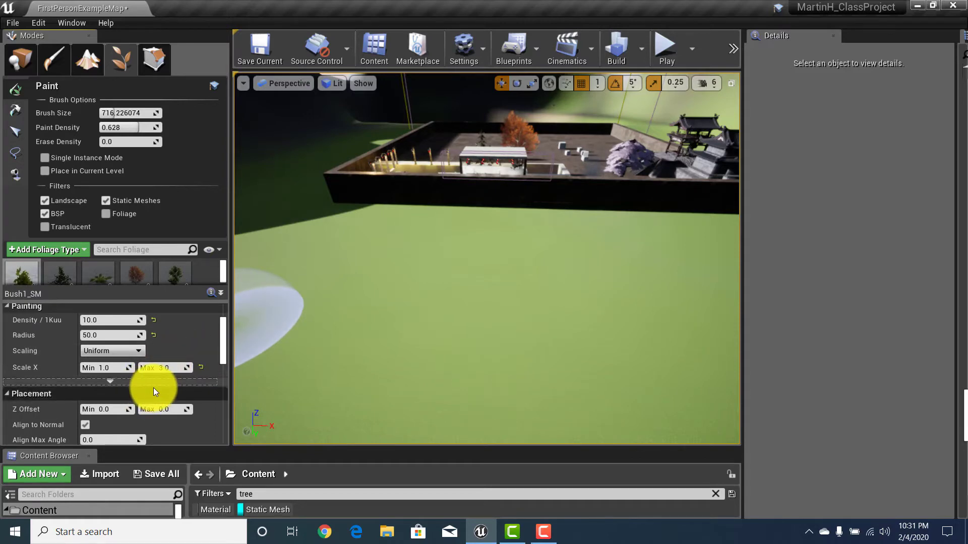
Try a random pitch angle of about 82 for Bush1_SM and undo the change.
scroll(156, 392, "down", 4)
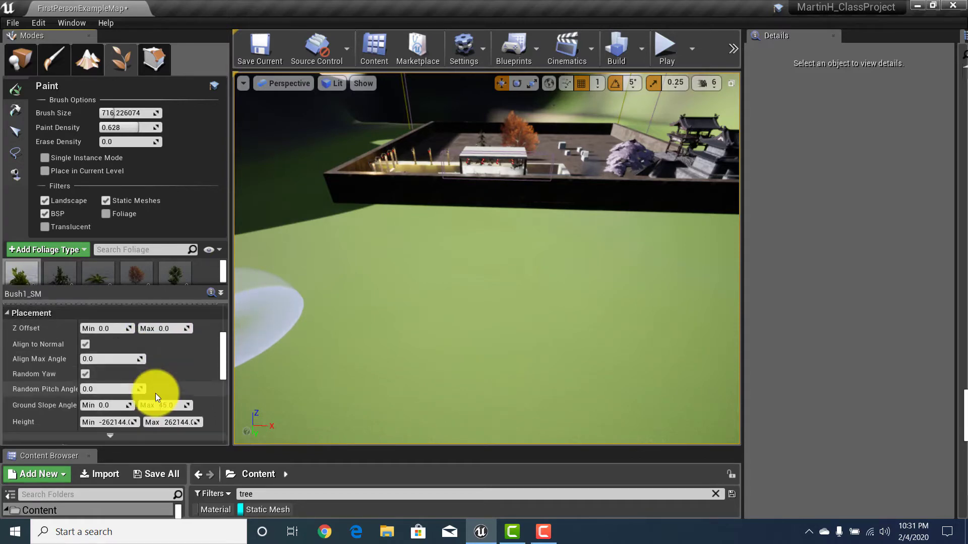
left_click(101, 392)
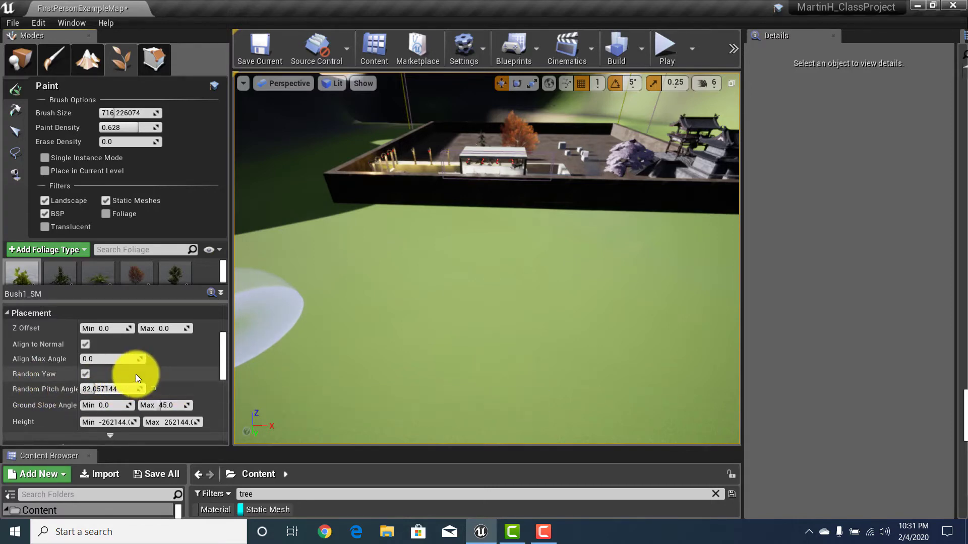
key("ctrl+z")
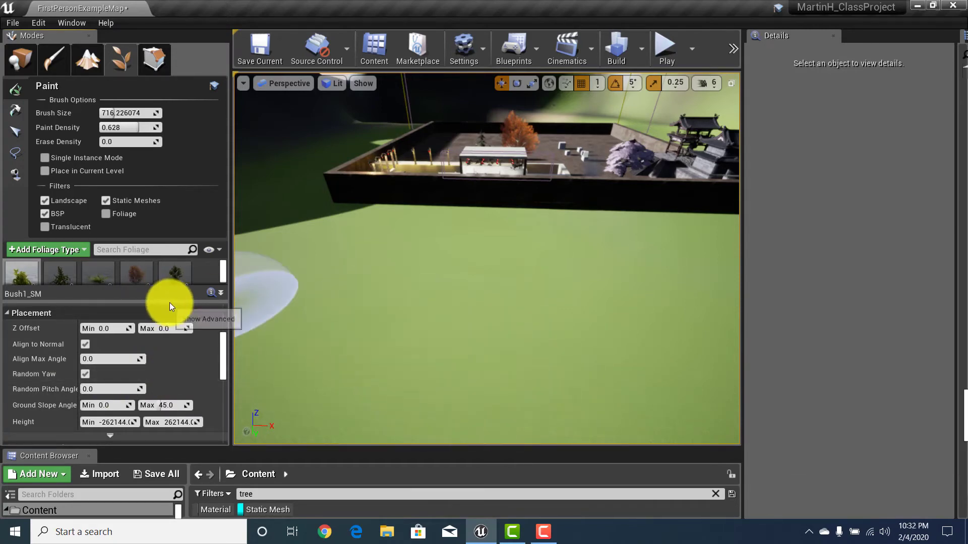
Paint a mixed test patch of Bush1_SM and SM_Plains_Grass01 on the open ground and examine it up close.
left_click_drag(170, 301, 151, 385)
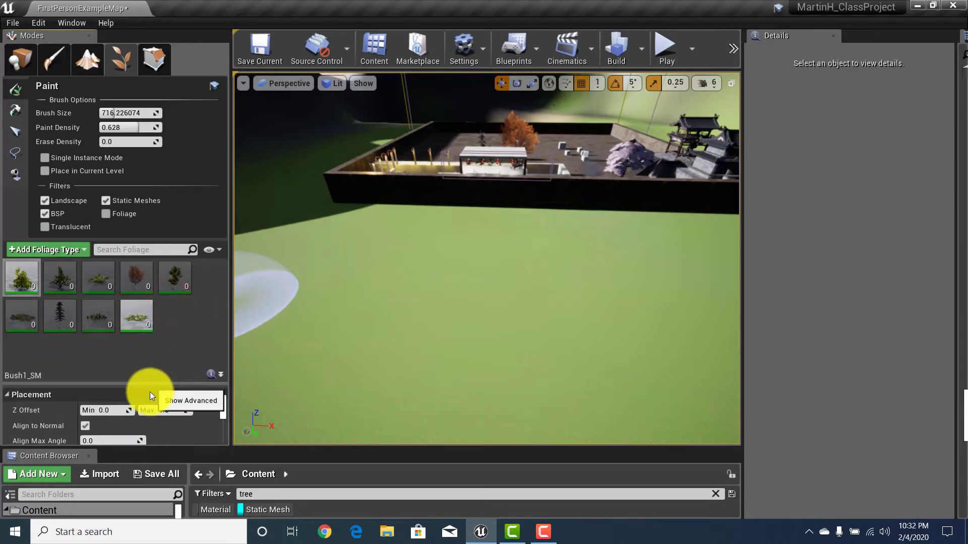
scroll(142, 403, "up", 5)
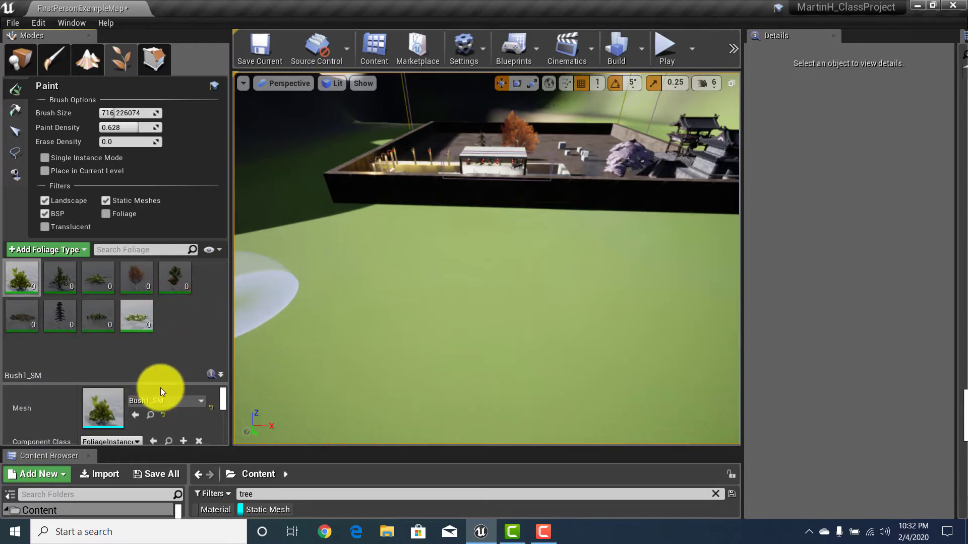
left_click_drag(167, 384, 176, 297)
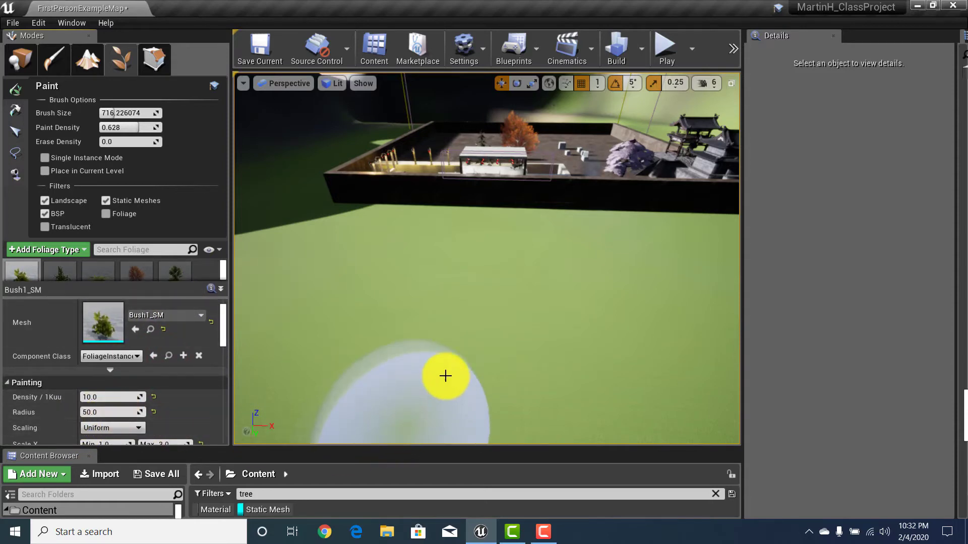
mouse_move(386, 323)
left_mouse_down()
mouse_move(489, 323)
mouse_move(496, 348)
left_mouse_up()
mouse_move(512, 393)
right_mouse_down()
mouse_move(477, 385)
mouse_move(398, 404)
mouse_move(389, 348)
mouse_move(380, 379)
mouse_move(389, 371)
right_mouse_up()
key("w")
key("s")
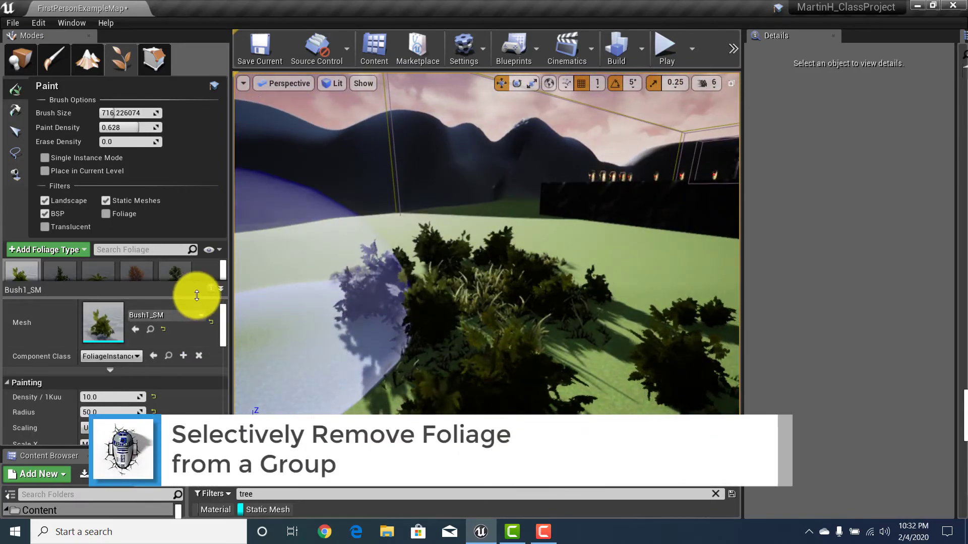
Deactivate SM_Plains_Grass01 for painting and erase only the Bush1_SM bushes from the mixed patch.
left_click_drag(196, 296, 198, 401)
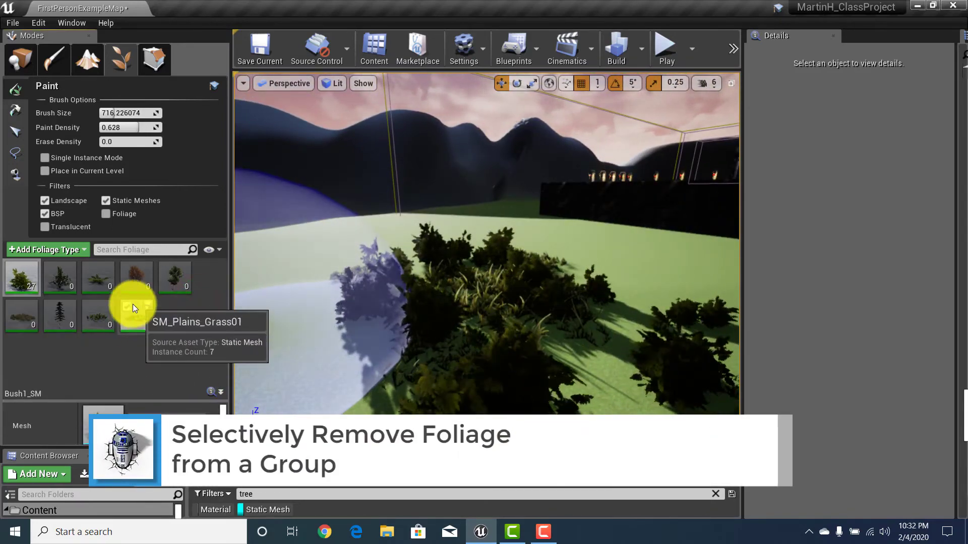
left_click(128, 304)
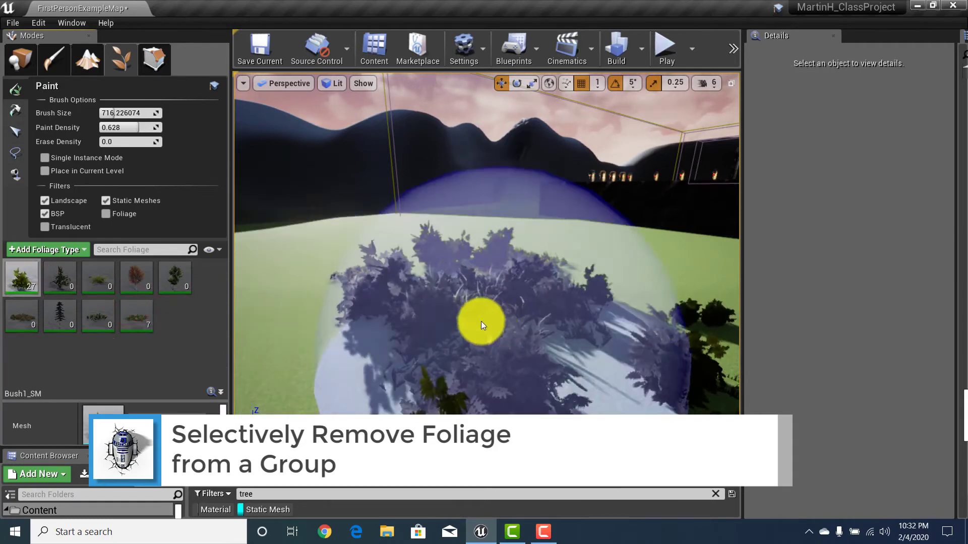
key("s")
mouse_move(471, 317)
right_mouse_down()
mouse_move(478, 350)
mouse_move(472, 318)
right_mouse_up()
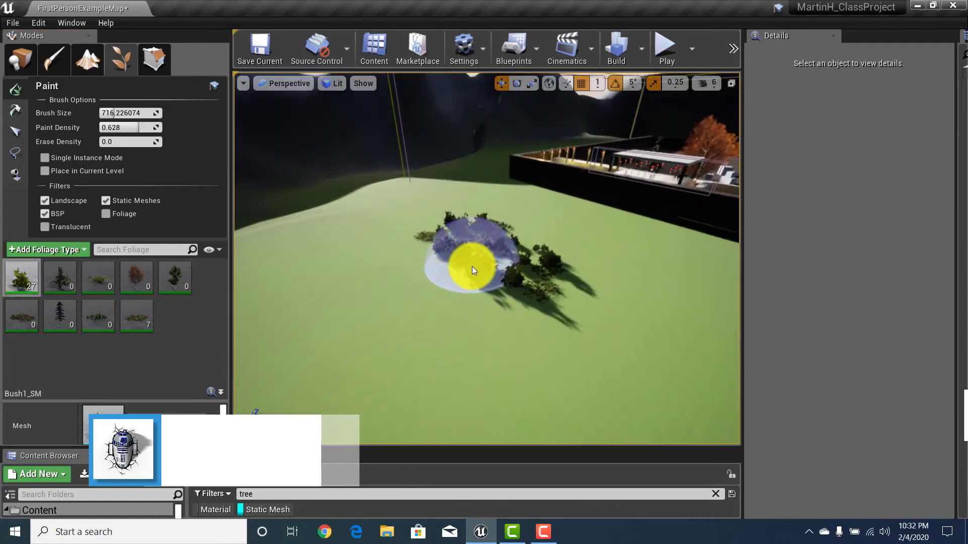
mouse_move(453, 240)
left_mouse_down("shift")
mouse_move(551, 276)
mouse_move(519, 292)
mouse_move(519, 237)
mouse_move(469, 230)
mouse_move(466, 242)
mouse_move(495, 266)
left_mouse_up("shift")
Reactivate SM_Plains_Grass01, erase its remaining grass from the patch, and deactivate the grass type again.
left_click(145, 308)
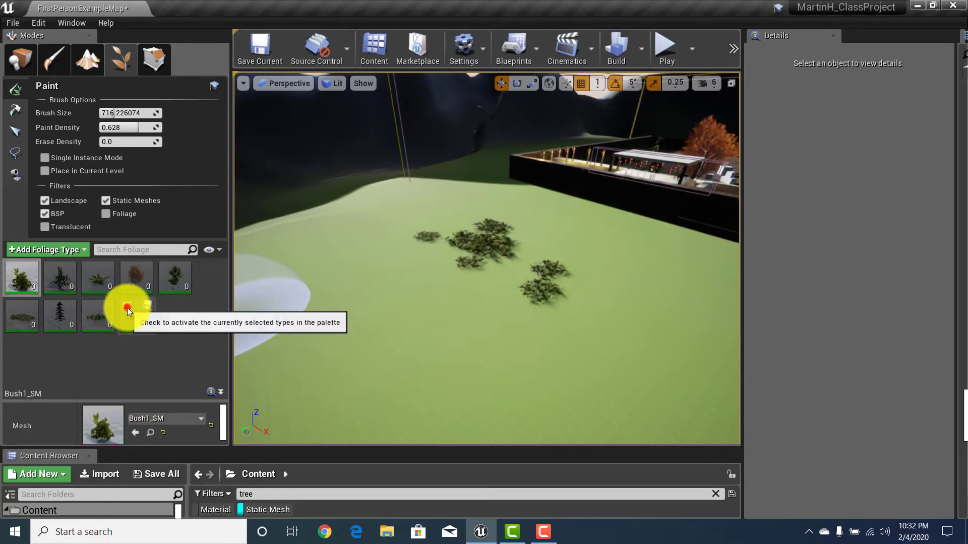
left_click(131, 308)
left_click(458, 236)
mouse_move(512, 248)
left_mouse_down("shift")
mouse_move(547, 313)
mouse_move(376, 391)
mouse_move(299, 361)
left_mouse_up("shift")
left_click(145, 308)
left_click(126, 308)
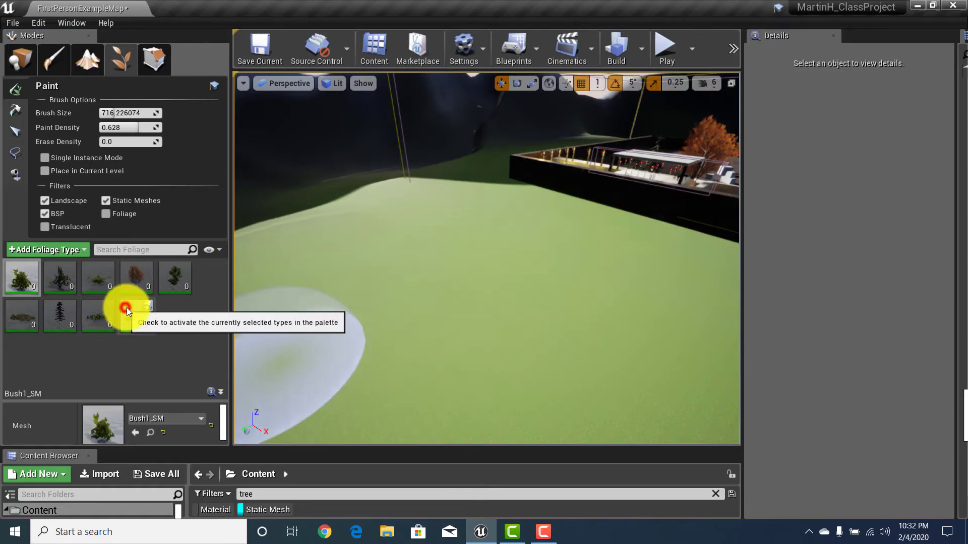
Paint a test patch of only Bush1_SM on the open ground, examine it from a distance, and erase it.
left_click(342, 308)
left_click_drag(520, 342, 527, 381)
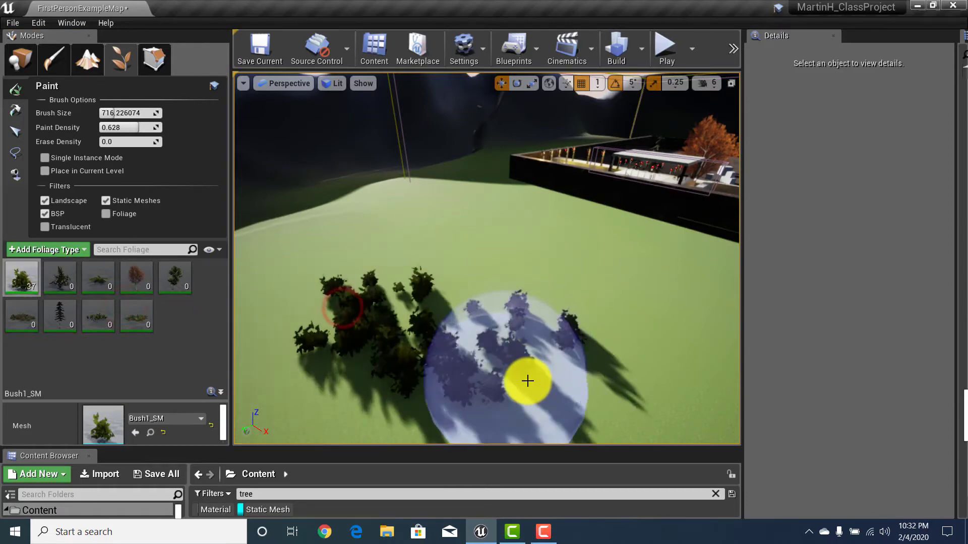
mouse_move(527, 380)
right_mouse_down()
mouse_move(479, 404)
mouse_move(434, 368)
mouse_move(169, 319)
mouse_move(145, 334)
mouse_move(11, 271)
mouse_move(202, 302)
mouse_move(363, 303)
mouse_move(382, 293)
mouse_move(525, 324)
mouse_move(586, 324)
mouse_move(141, 425)
mouse_move(225, 413)
right_mouse_up()
key("w")
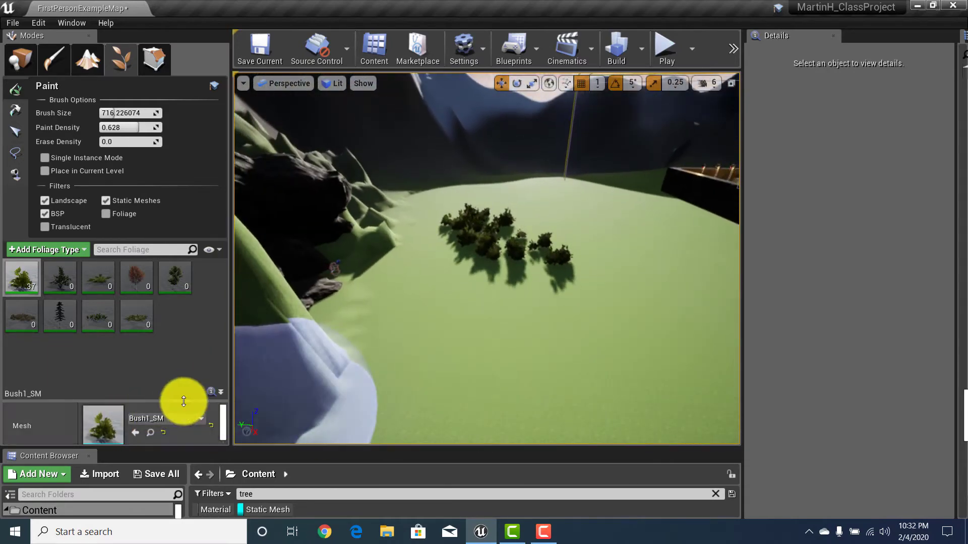
left_click_drag(184, 401, 187, 330)
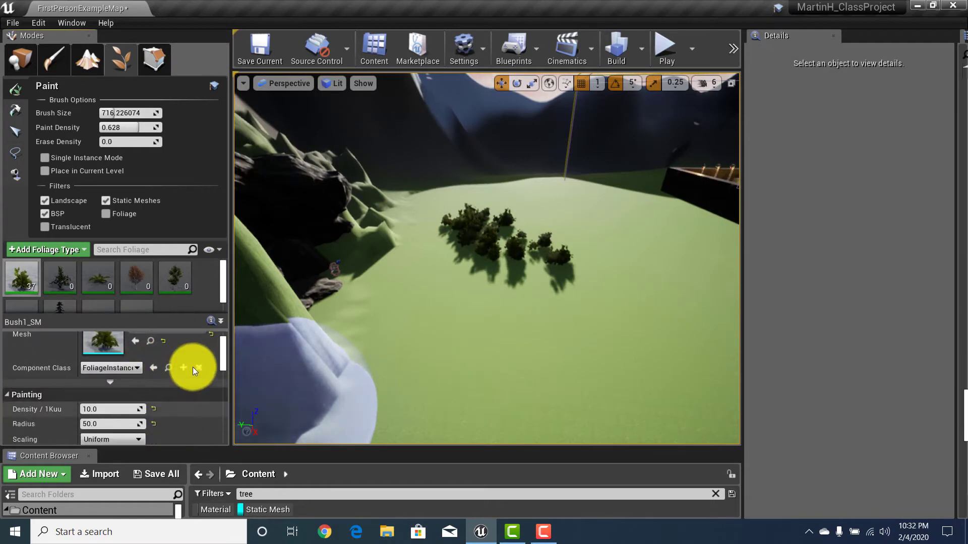
scroll(164, 407, "down", 4)
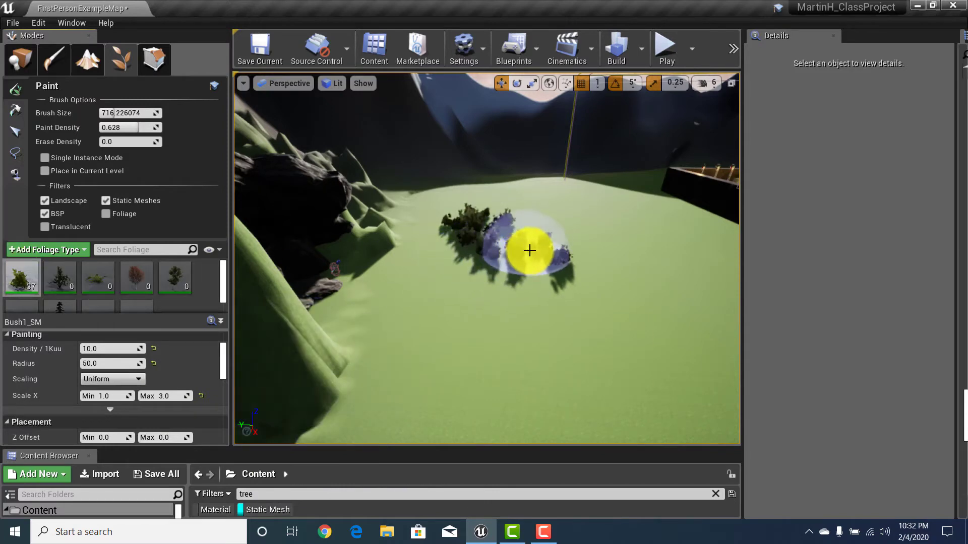
mouse_move(463, 230)
left_mouse_down("shift")
mouse_move(555, 251)
mouse_move(458, 203)
left_mouse_up("shift")
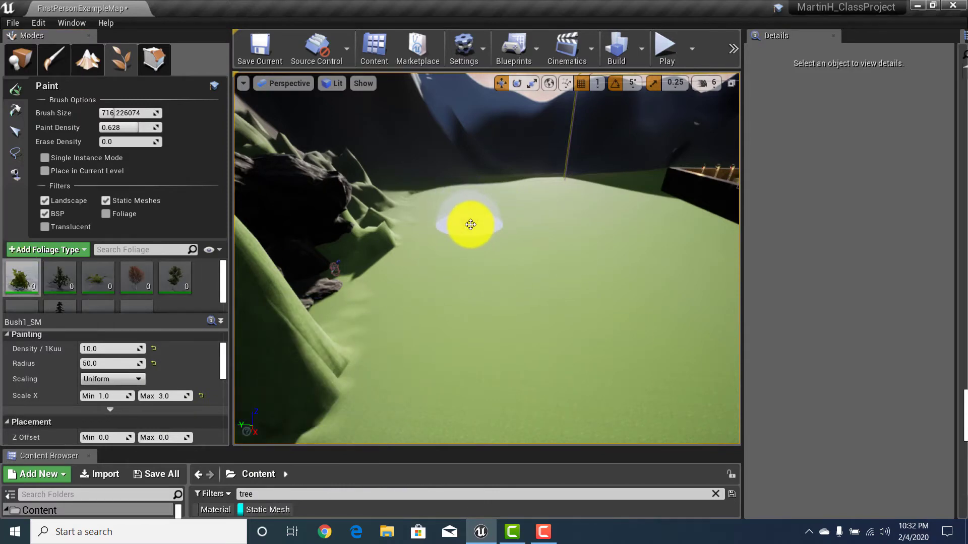
Set the density of Bush2_SM to 10, its radius to 100 and its maximum X scale to 3.
left_click(51, 271)
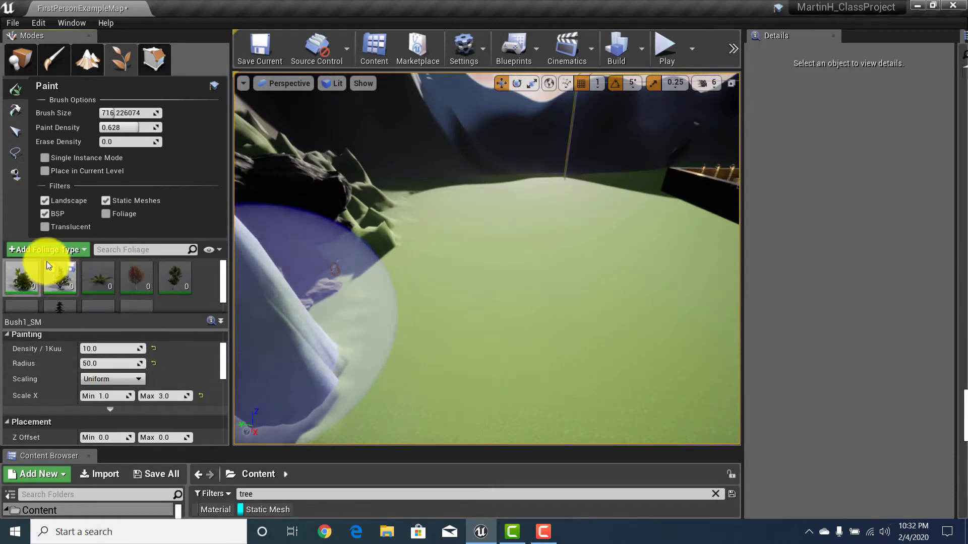
left_click(59, 276)
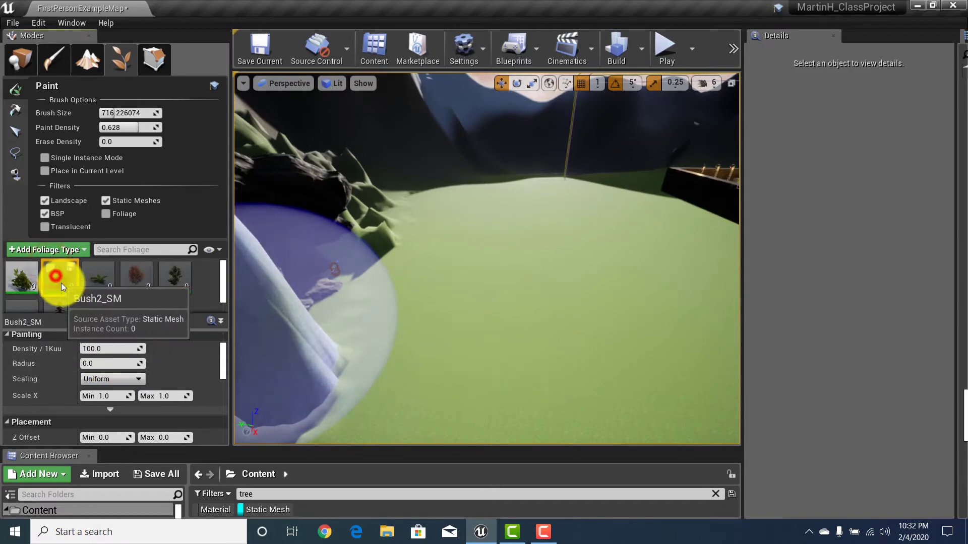
left_click(103, 348)
type("10")
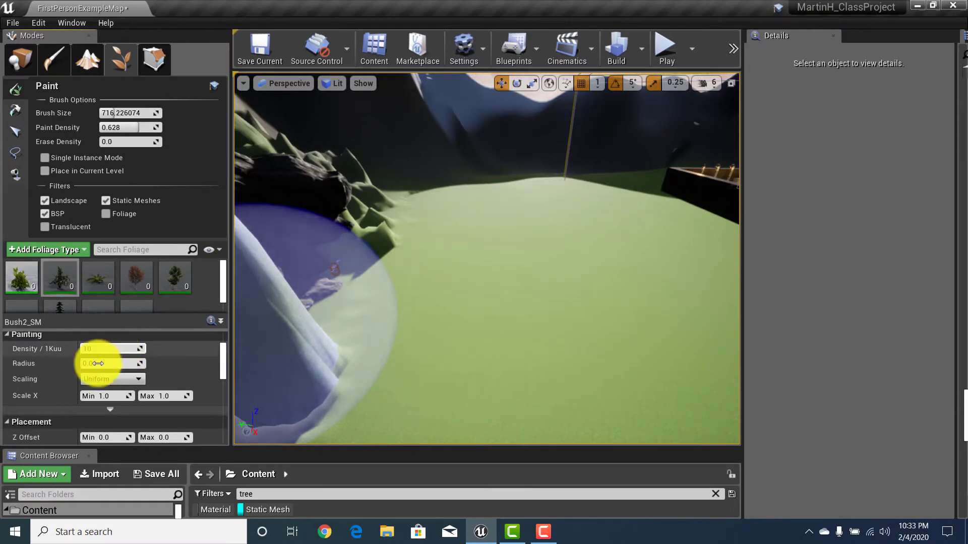
left_click(98, 362)
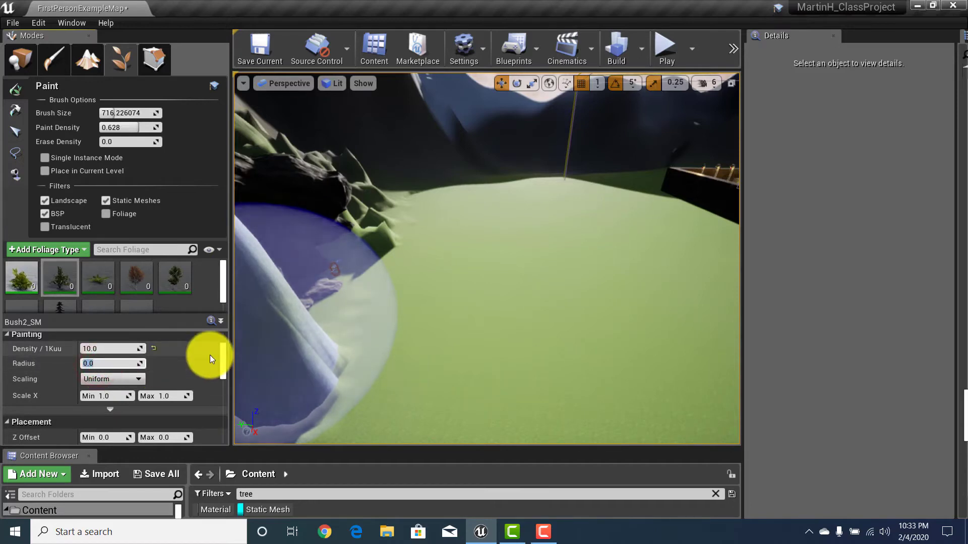
type("100")
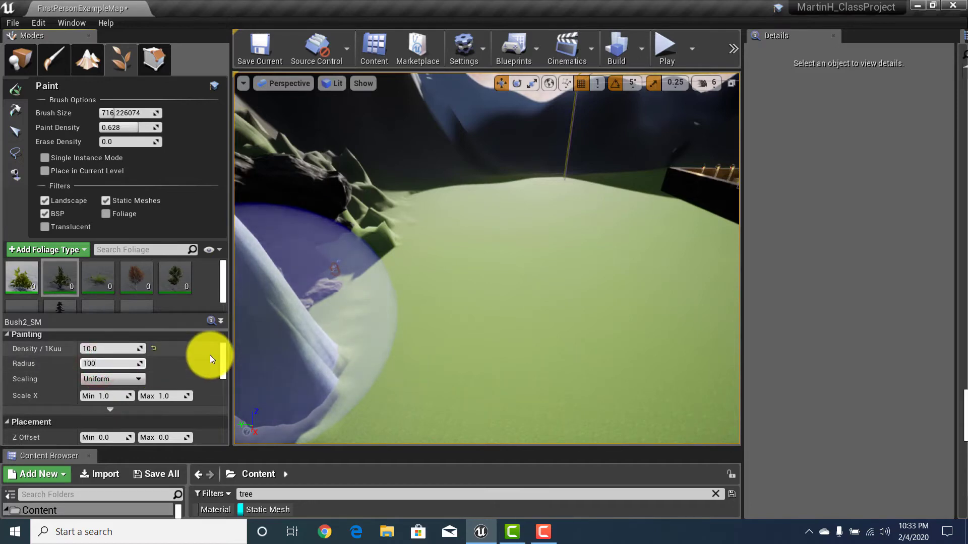
key("Return")
left_click(170, 395)
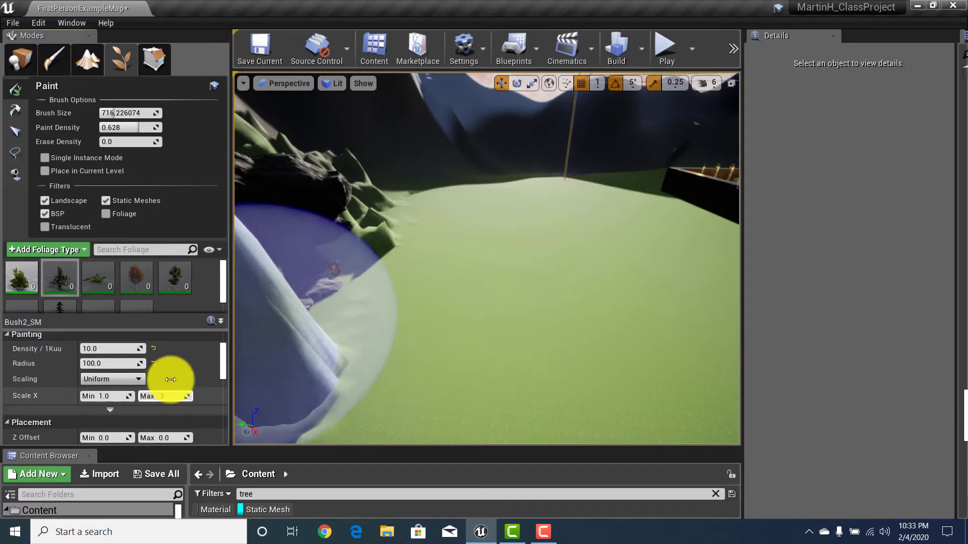
left_click_drag(223, 359, 225, 381)
Paint a test patch of bushes on the ground near the cave, view it, and erase part of it.
left_click(494, 282)
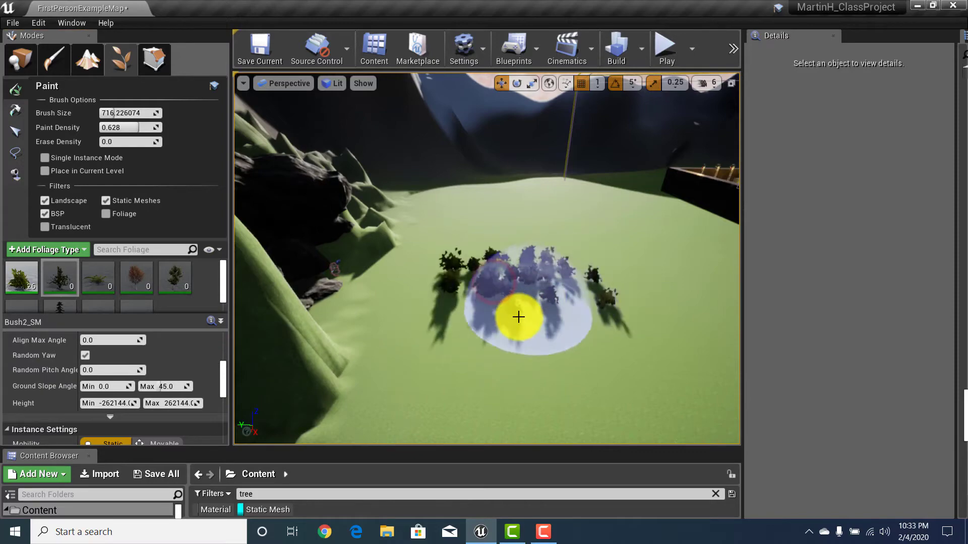
mouse_move(514, 332)
right_mouse_down()
mouse_move(530, 346)
mouse_move(530, 368)
mouse_move(503, 340)
mouse_move(434, 304)
mouse_move(507, 352)
mouse_move(501, 334)
right_mouse_up()
key("w")
key("s")
key("Caps_Lock")
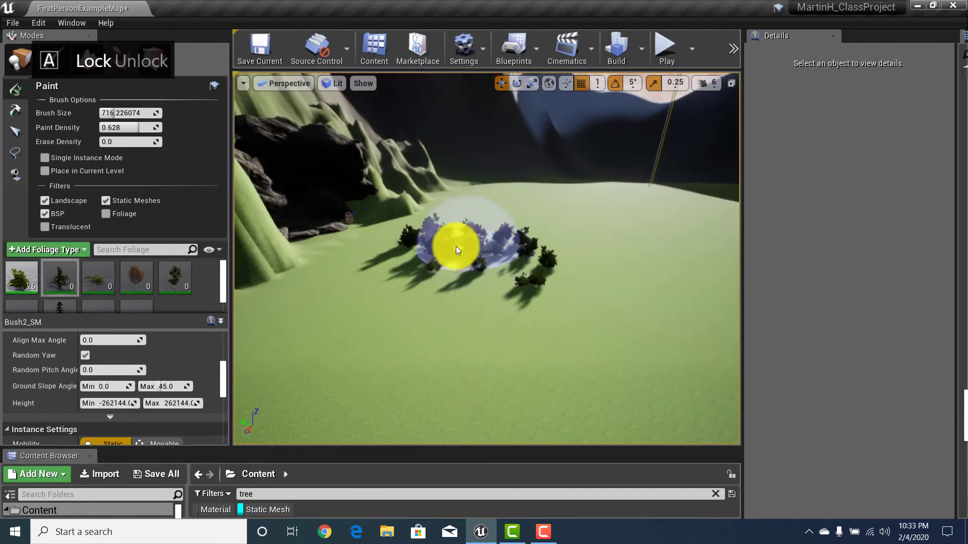
mouse_move(455, 244)
left_mouse_down("shift")
mouse_move(497, 251)
mouse_move(401, 266)
left_mouse_up("shift")
key("Caps_Lock")
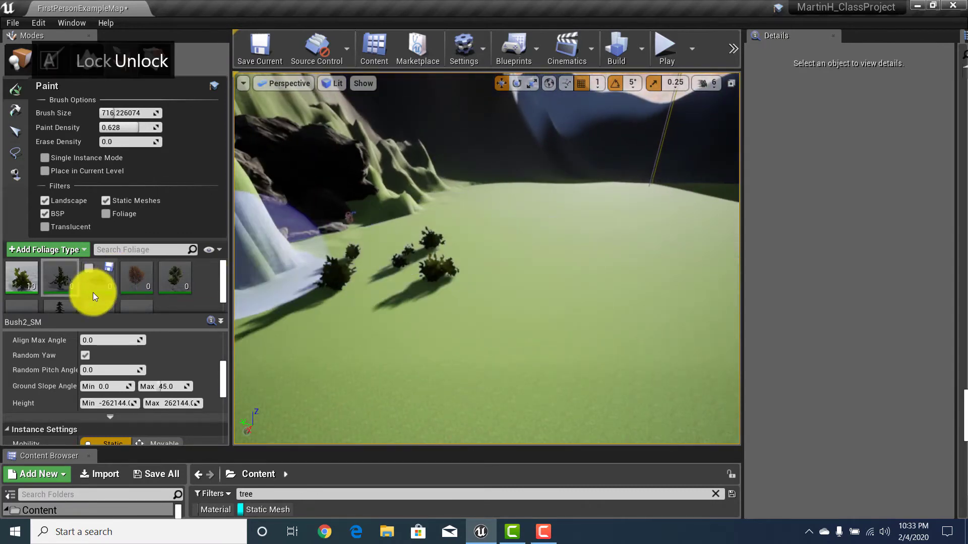
Deactivate Bush1_SM, activate Bush2_SM, and paint a test patch of it beside the existing bushes, viewing it from above.
left_click(62, 282)
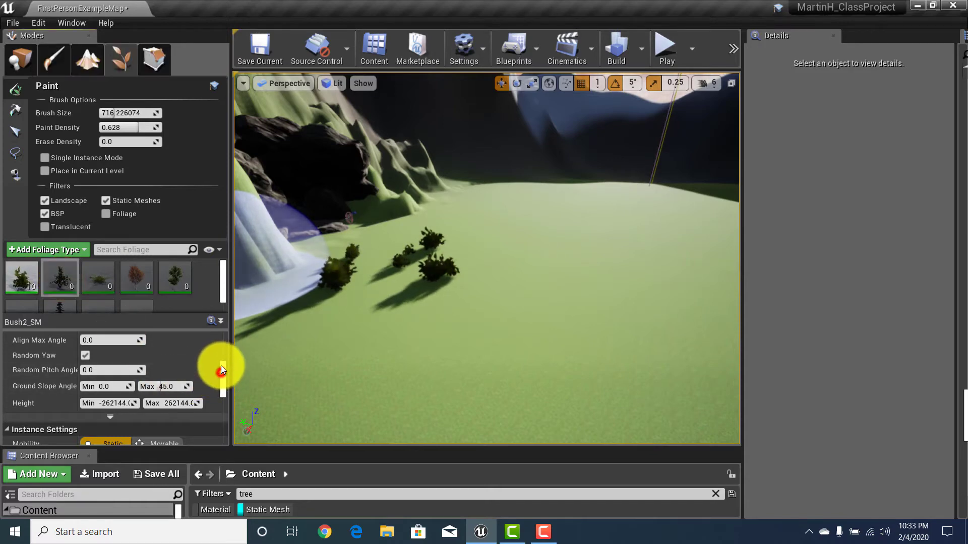
left_click_drag(221, 365, 222, 359)
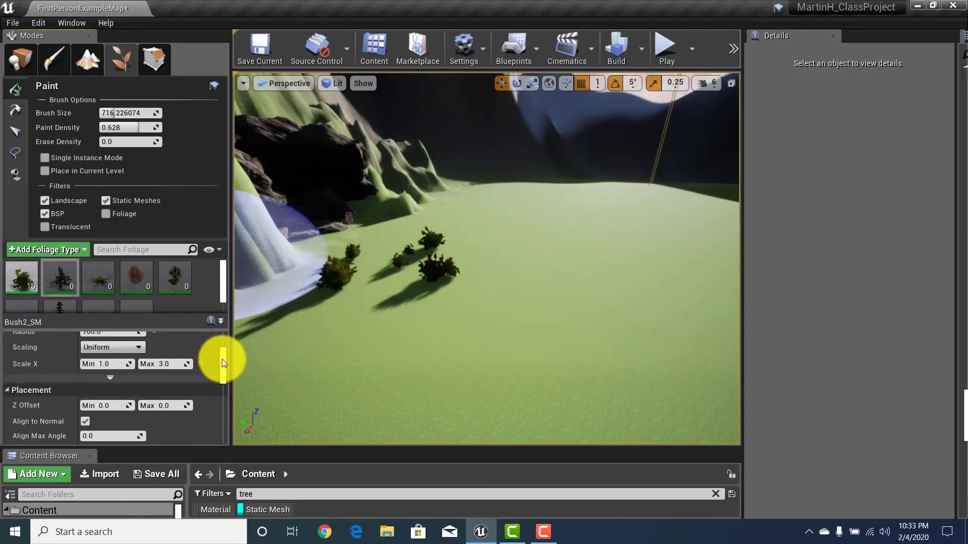
left_click(14, 268)
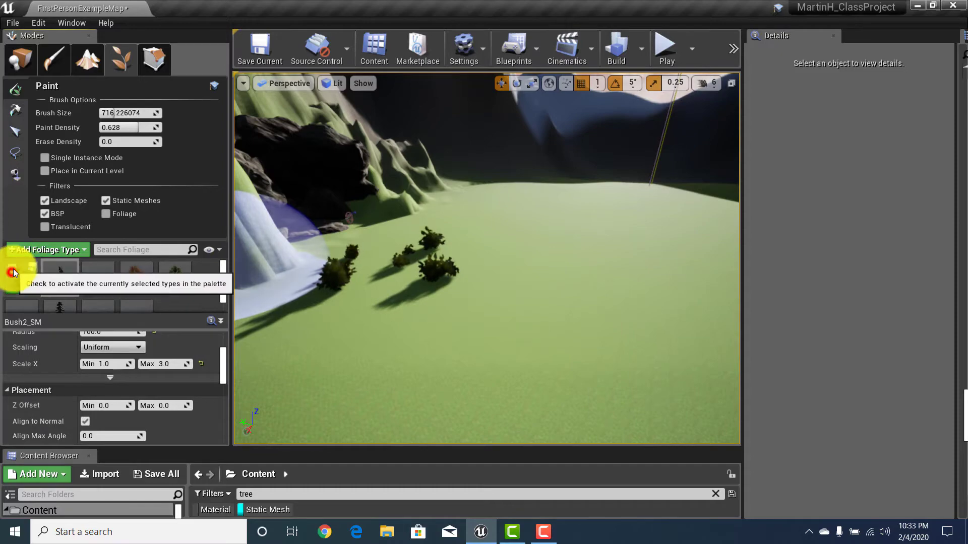
left_click(55, 272)
mouse_move(546, 321)
left_mouse_down()
mouse_move(566, 307)
mouse_move(632, 332)
left_mouse_up()
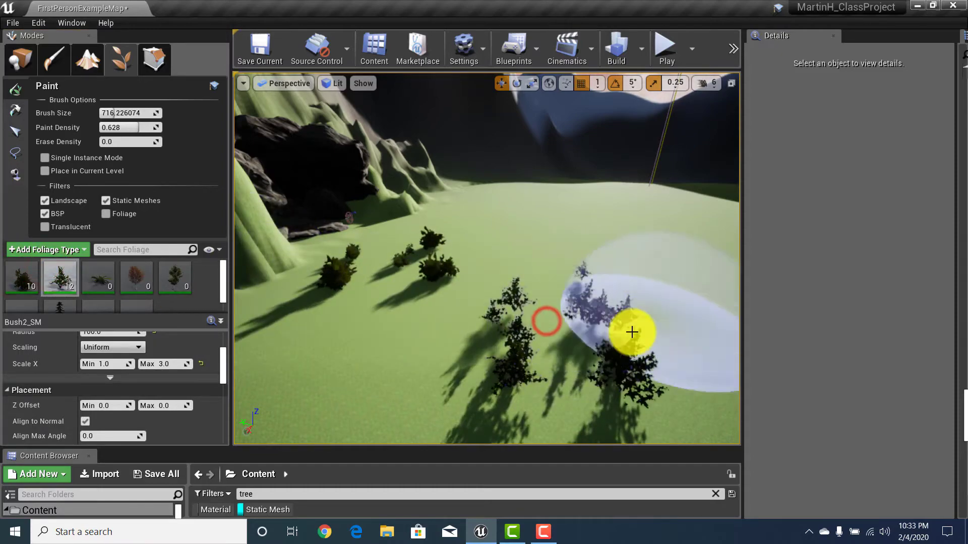
mouse_move(632, 333)
right_mouse_down()
mouse_move(613, 385)
mouse_move(696, 298)
mouse_move(726, 221)
mouse_move(715, 303)
mouse_move(504, 256)
mouse_move(386, 205)
mouse_move(360, 207)
mouse_move(356, 264)
mouse_move(300, 214)
mouse_move(272, 239)
mouse_move(251, 197)
mouse_move(212, 329)
mouse_move(667, 313)
right_mouse_up()
key("w")
key("s")
key("d")
key("s")
key("d")
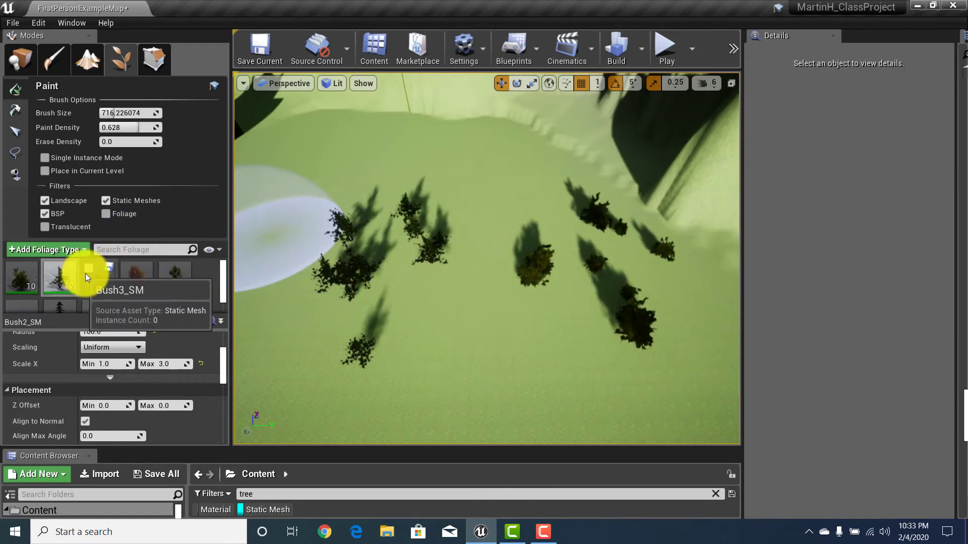
Switch the active foliage type to Bush3_SM and set its density to 15, radius to 10 and maximum X scale to 2.
left_click(48, 268)
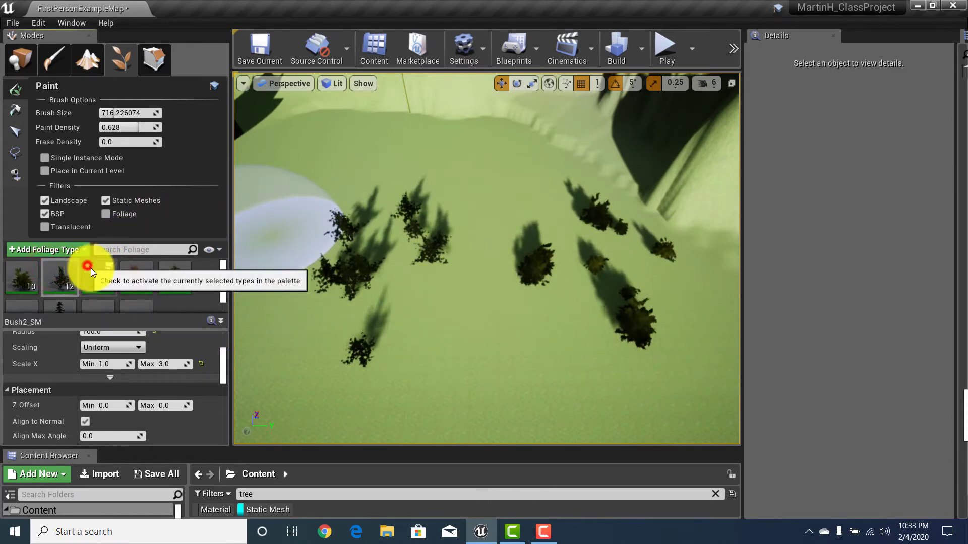
left_click(98, 280)
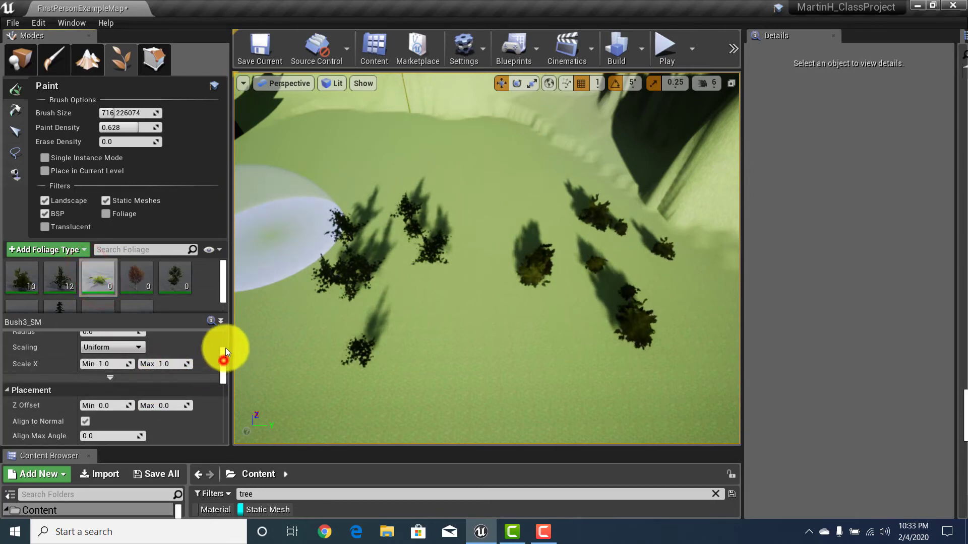
left_click_drag(226, 347, 226, 357)
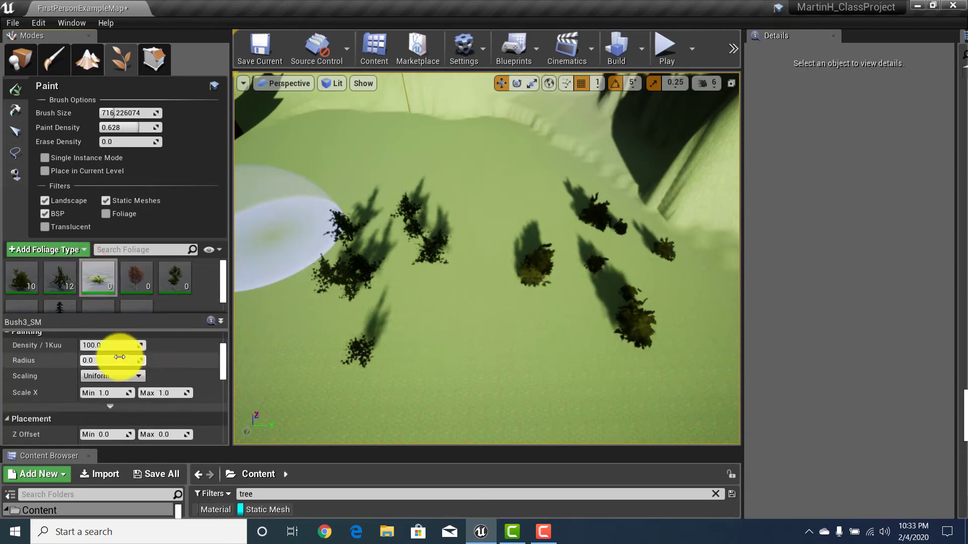
left_click(121, 346)
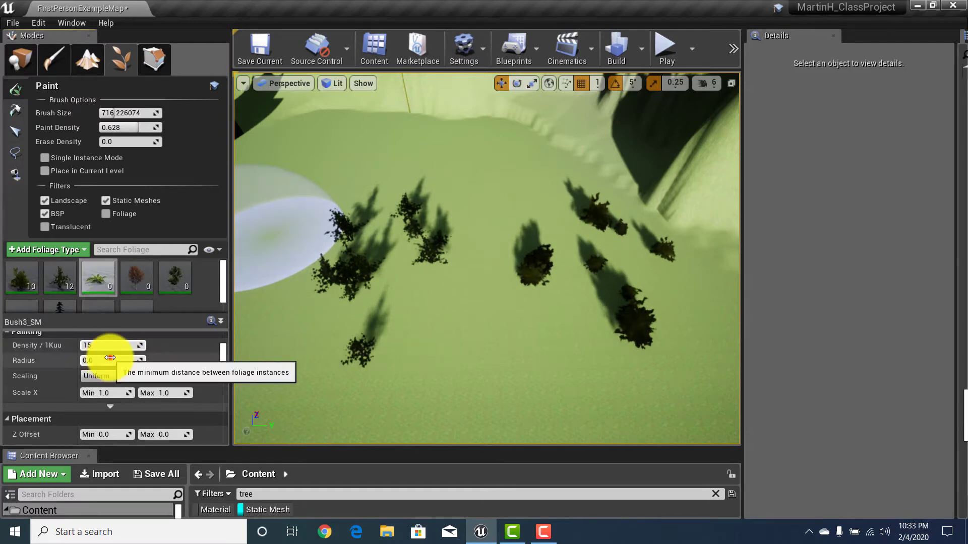
left_click(107, 358)
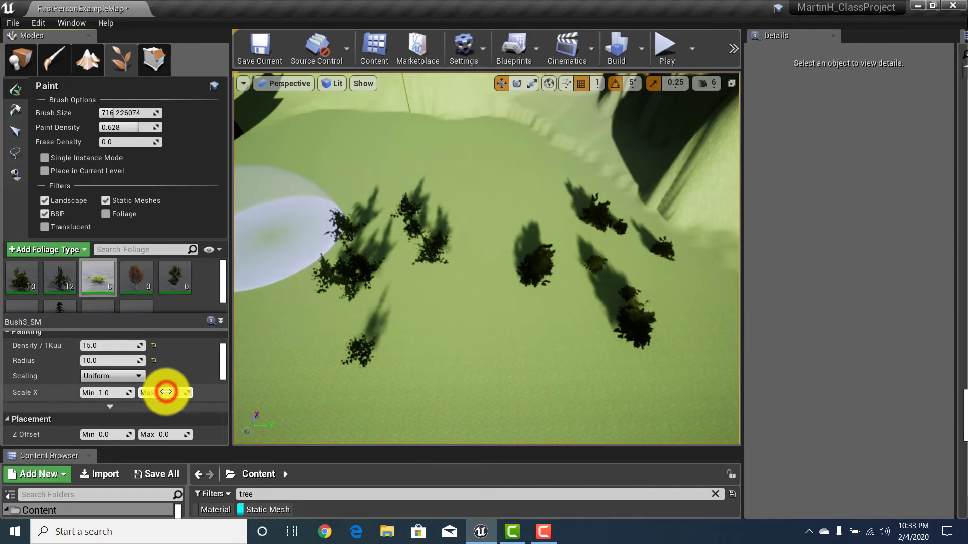
key("Caps_Lock")
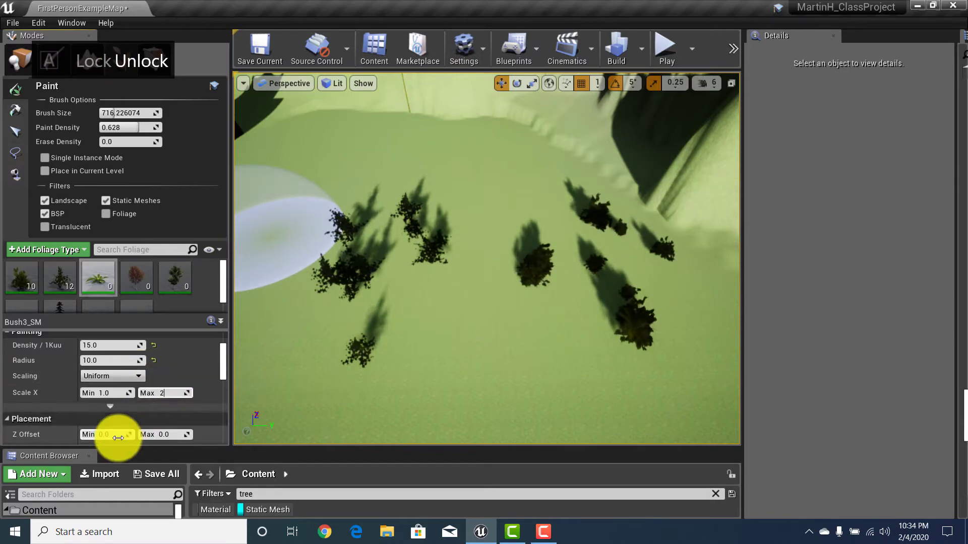
Paint a test patch of Bush3_SM among the existing bushes, extend it toward the walled courtyard, and view it.
mouse_move(434, 294)
left_mouse_down()
mouse_move(512, 335)
mouse_move(456, 352)
left_mouse_up()
mouse_move(456, 353)
right_mouse_down()
mouse_move(480, 385)
mouse_move(441, 406)
mouse_move(424, 385)
mouse_move(456, 264)
mouse_move(449, 296)
mouse_move(212, 247)
mouse_move(172, 161)
mouse_move(173, 119)
mouse_move(102, 444)
mouse_move(235, 420)
mouse_move(249, 375)
right_mouse_up()
key("w")
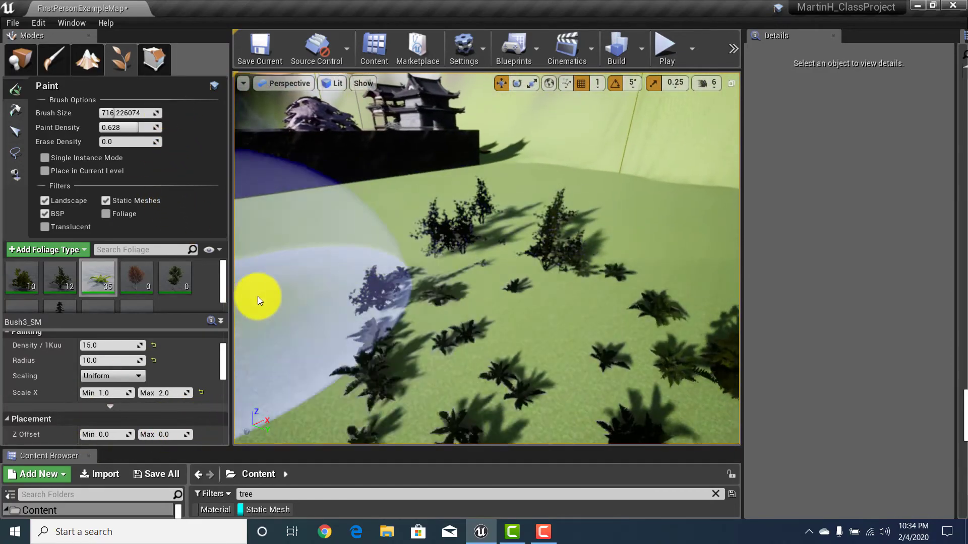
left_click_drag(272, 264, 401, 280)
mouse_move(416, 309)
right_mouse_down()
mouse_move(432, 331)
mouse_move(432, 294)
mouse_move(467, 315)
mouse_move(467, 281)
mouse_move(465, 322)
mouse_move(401, 315)
right_mouse_up()
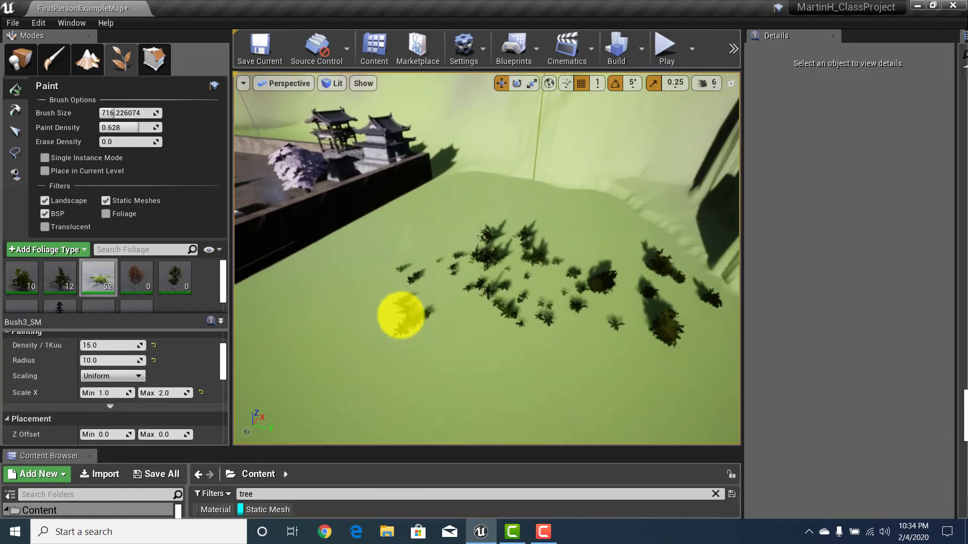
Activate Bush2_SM together with Bush3_SM and erase only those two bush types from the ground.
left_click(89, 270)
left_click(87, 269)
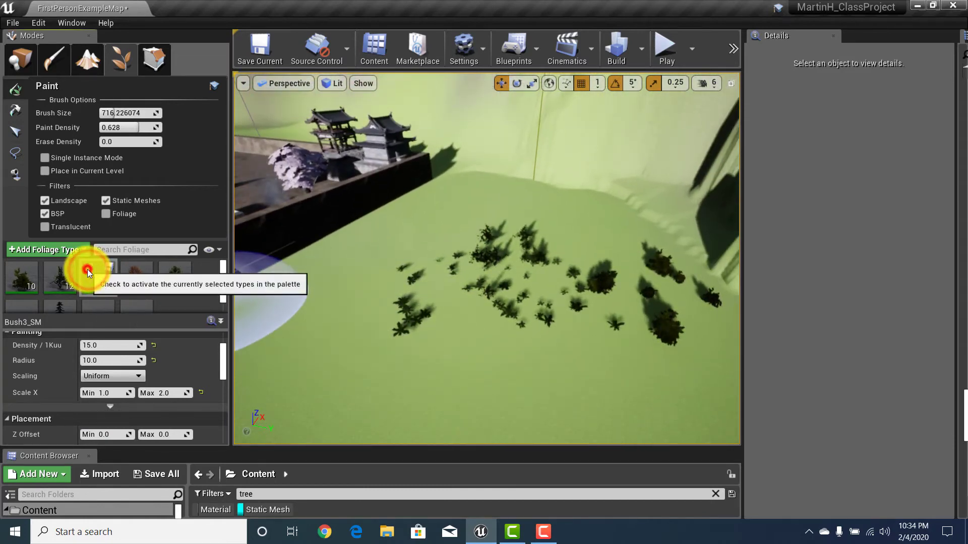
left_click(54, 265)
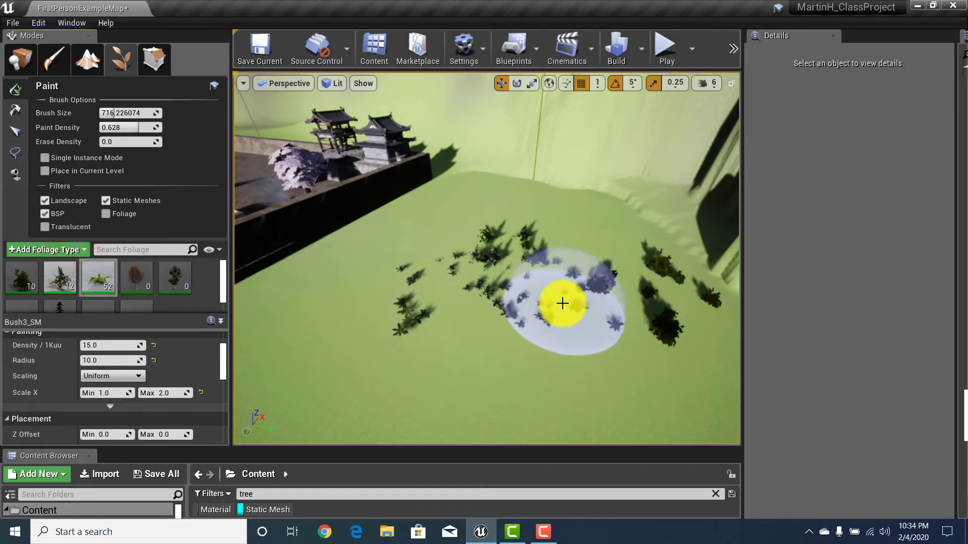
mouse_move(503, 265)
left_mouse_down("shift")
mouse_move(439, 261)
mouse_move(593, 264)
left_mouse_up("shift")
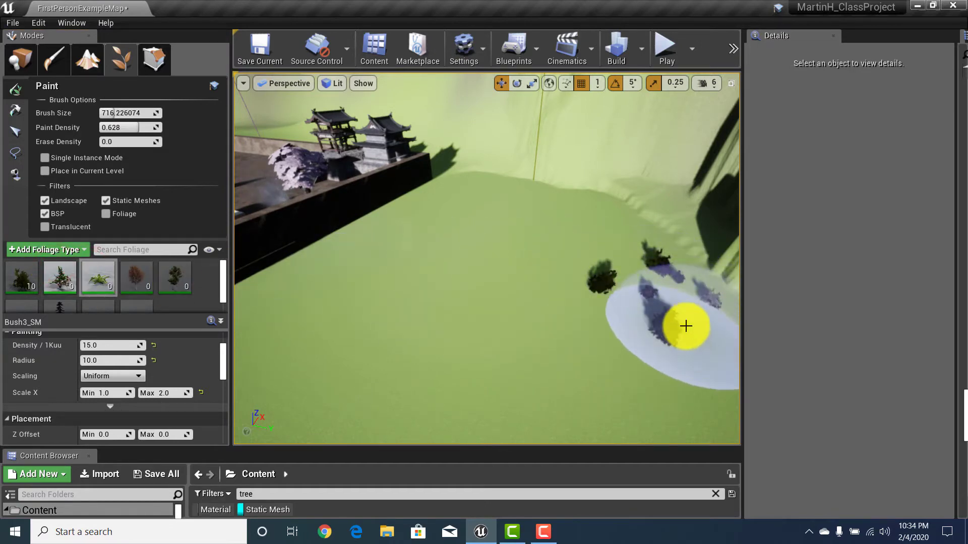
Activate Bush1_SM, erase its remaining bushes, and deactivate all three bush types.
right_click_drag(686, 327, 568, 305)
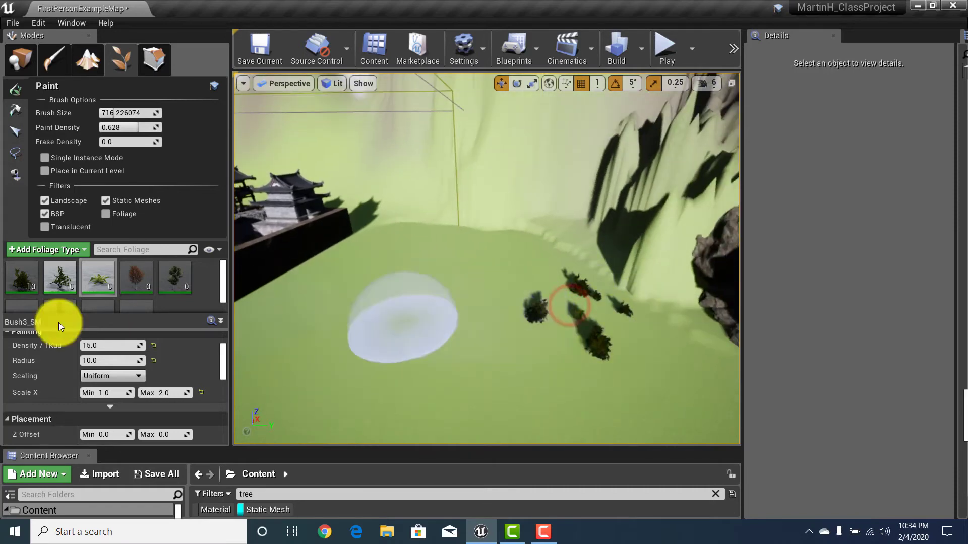
left_click(14, 268)
mouse_move(513, 292)
left_mouse_down("shift")
mouse_move(570, 305)
mouse_move(590, 352)
mouse_move(503, 333)
left_mouse_up("shift")
left_click(14, 282)
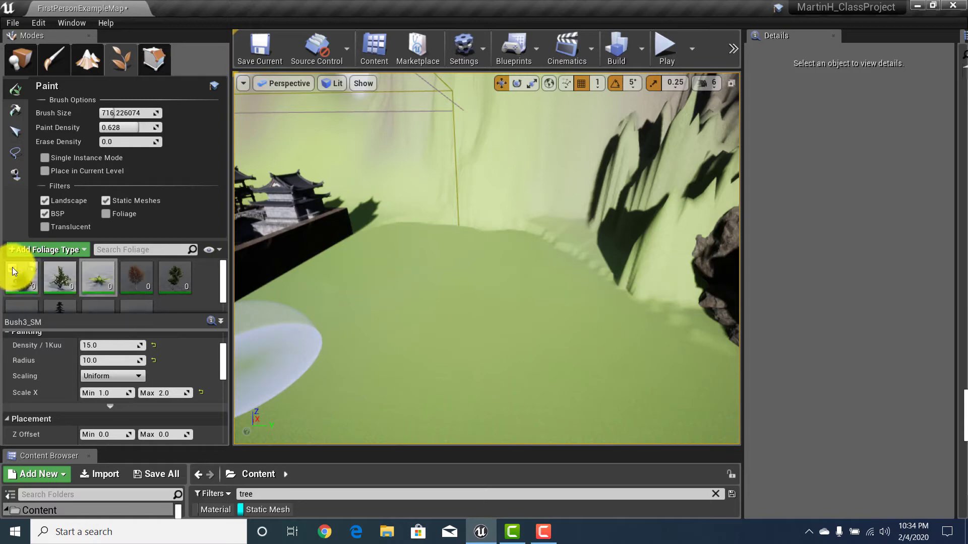
left_click(88, 267)
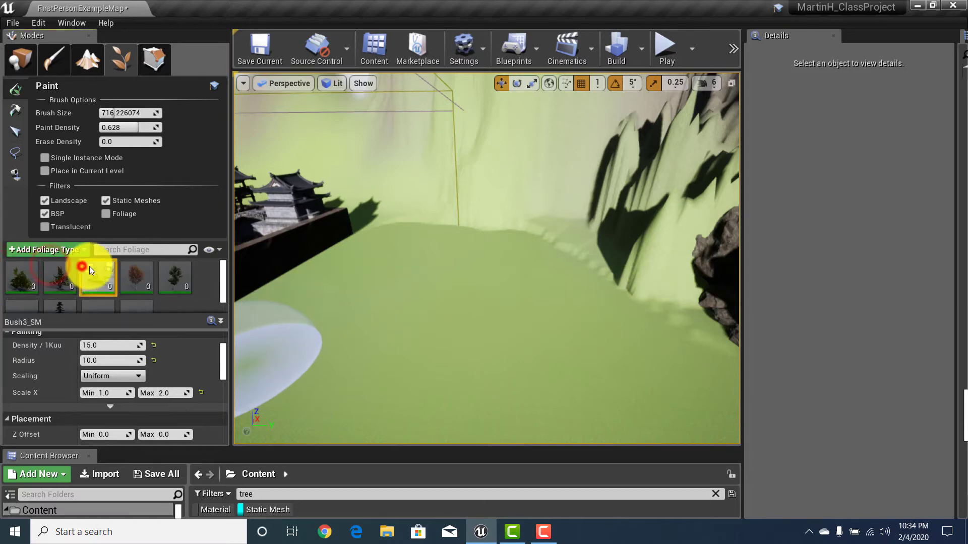
left_click(88, 266)
Activate SM_Aspen_Tree_01, paint a test cluster beside the courtyard wall at its default settings, examine it, and erase it.
mouse_move(429, 349)
right_mouse_down()
mouse_move(388, 353)
mouse_move(381, 284)
mouse_move(378, 313)
mouse_move(309, 417)
mouse_move(332, 353)
mouse_move(369, 355)
mouse_move(380, 337)
mouse_move(354, 363)
mouse_move(378, 331)
mouse_move(378, 402)
mouse_move(404, 346)
mouse_move(357, 395)
mouse_move(368, 368)
mouse_move(374, 408)
right_mouse_up()
mouse_move(380, 370)
right_mouse_down()
mouse_move(356, 370)
mouse_move(369, 370)
right_mouse_up()
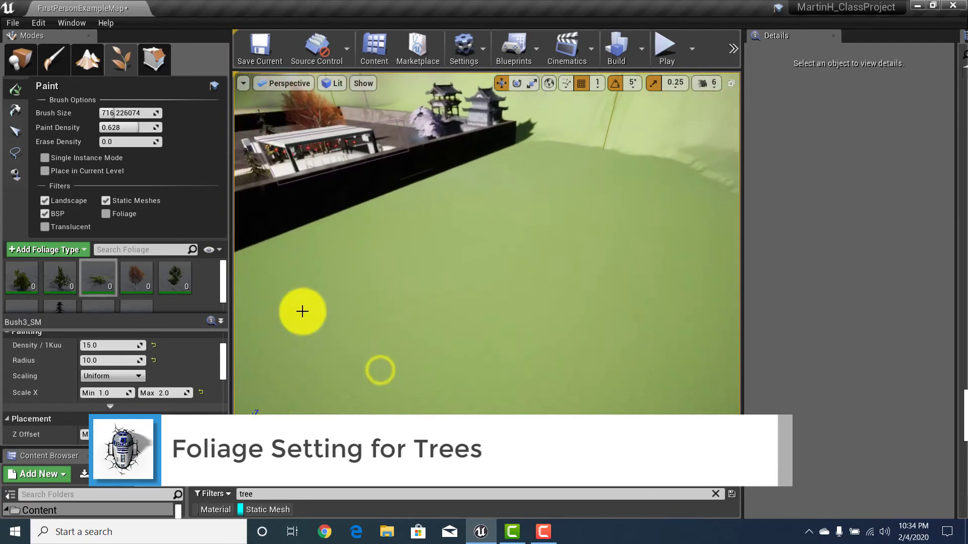
left_click(135, 274)
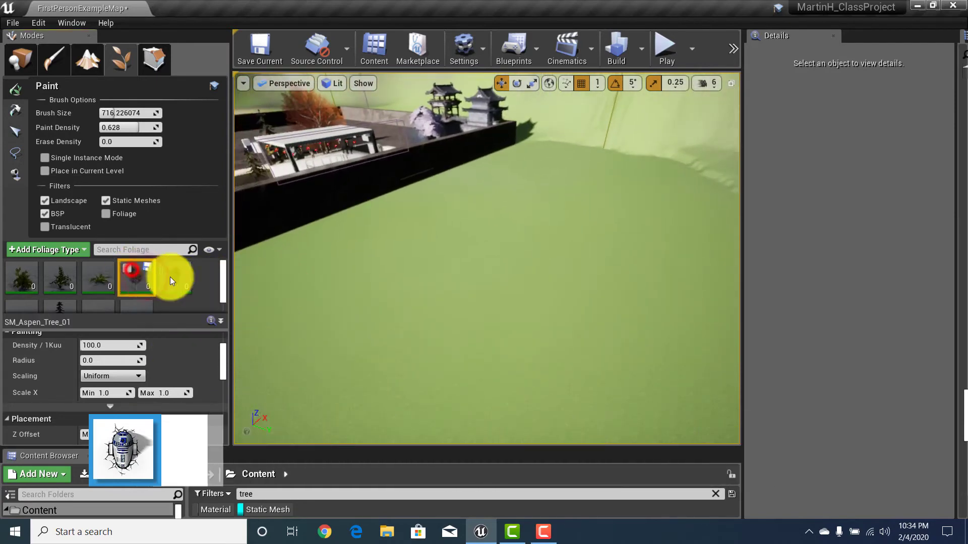
left_click(125, 267)
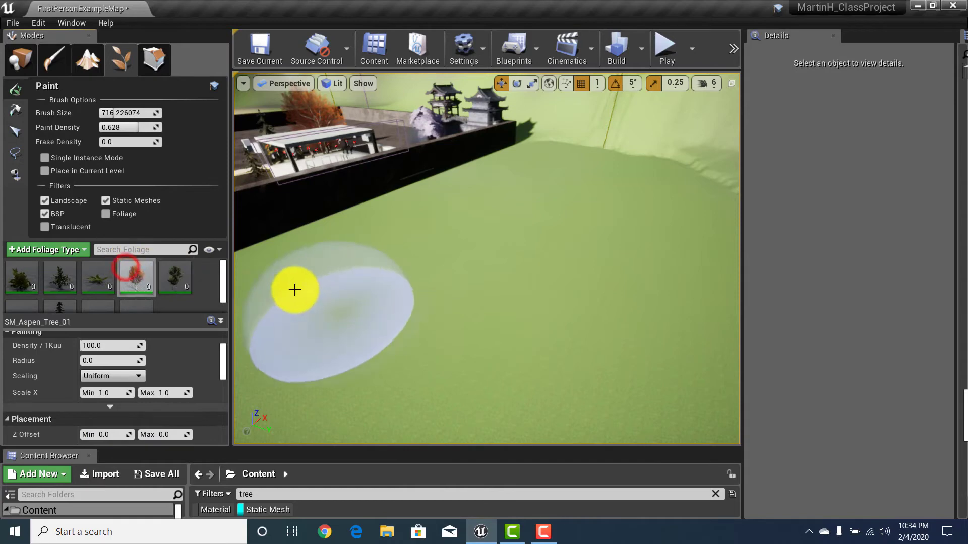
left_click(300, 289)
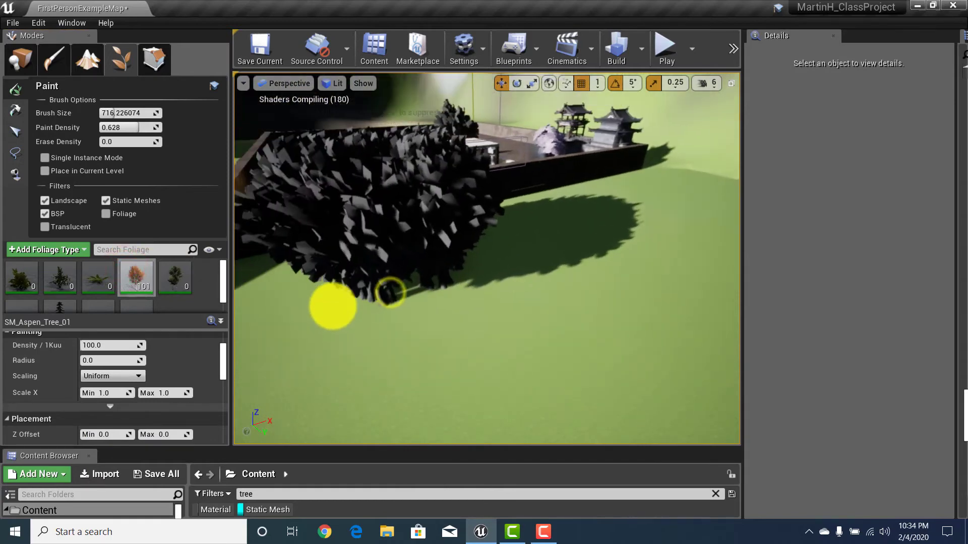
right_click_drag(333, 306, 492, 181)
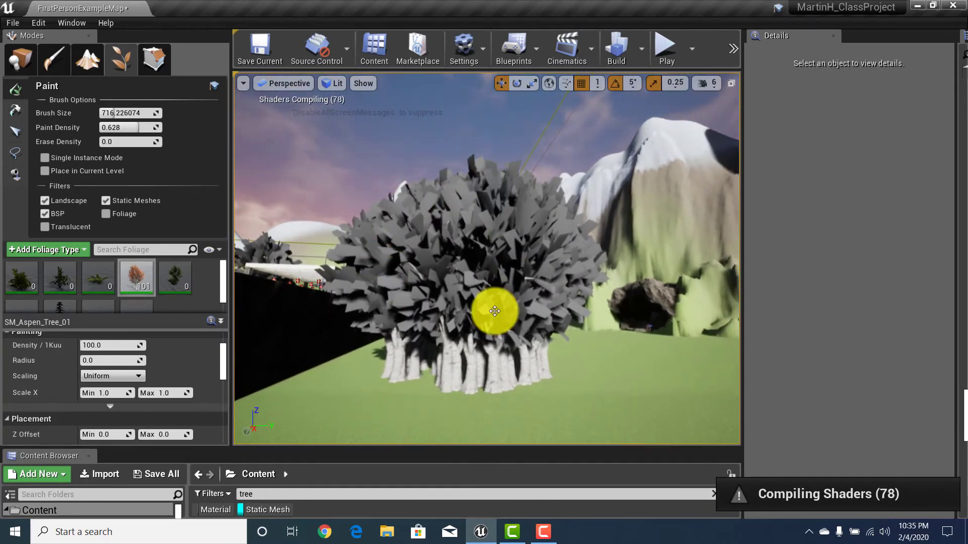
right_click_drag(460, 292, 400, 347)
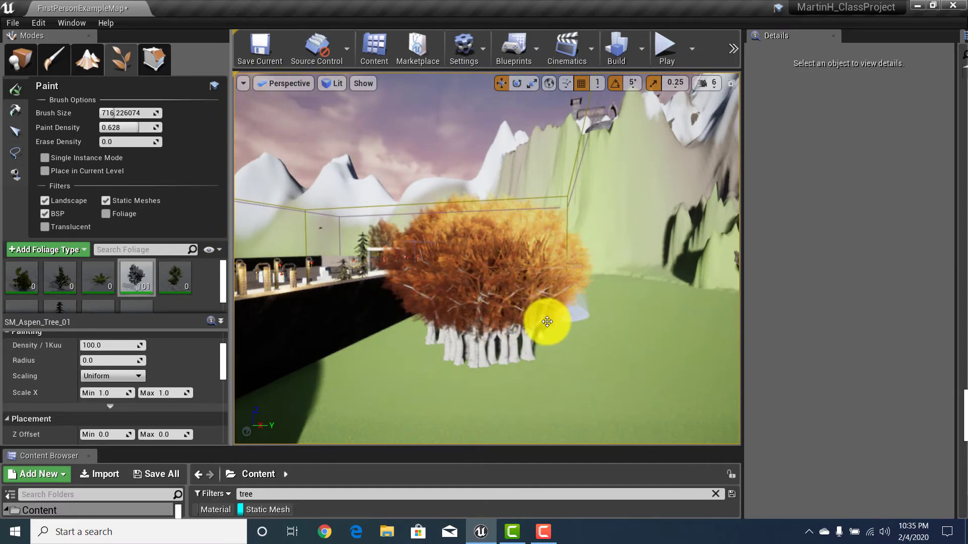
left_click_drag(546, 321, 471, 348, "shift")
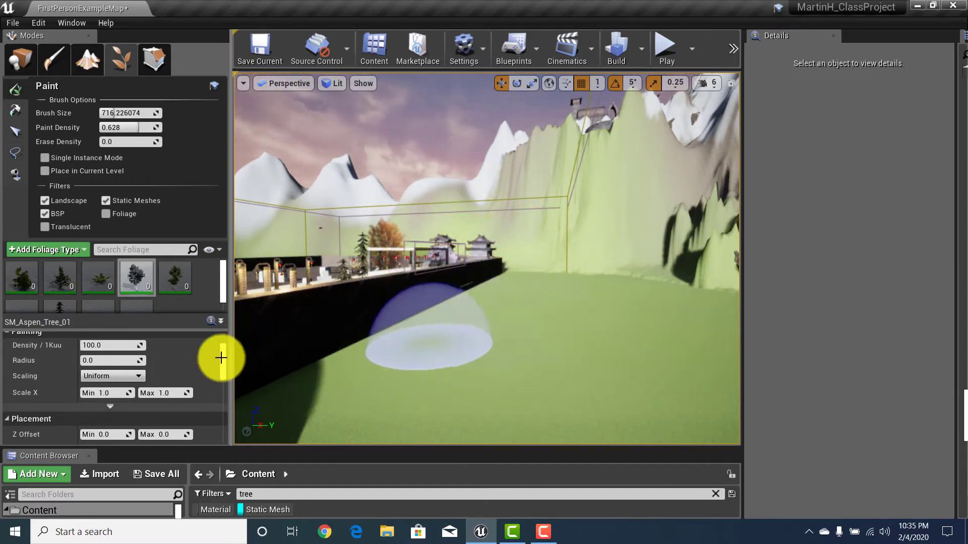
Set the density of SM_Aspen_Tree_01 to 1, its radius to 300 and its maximum X scale to 2.
left_click(137, 278)
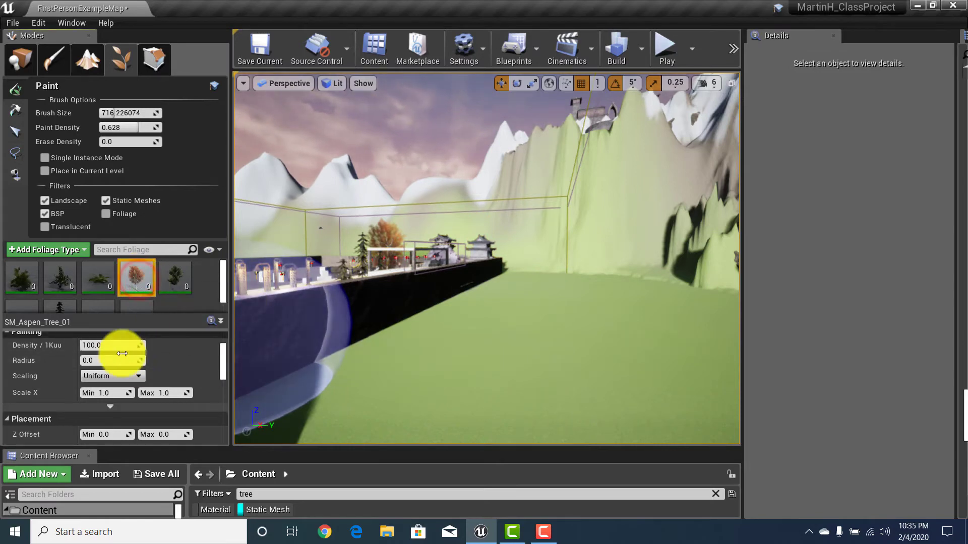
left_click(106, 345)
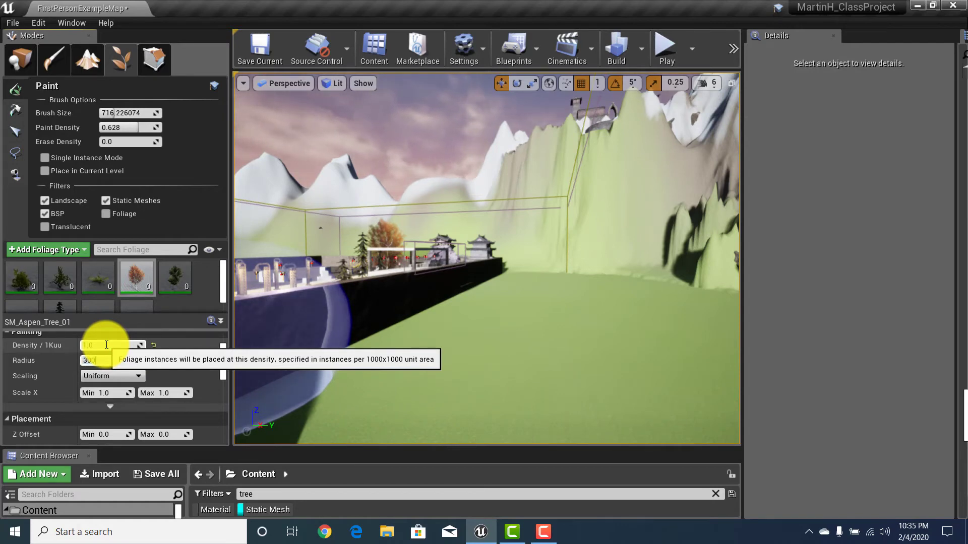
left_click(166, 393)
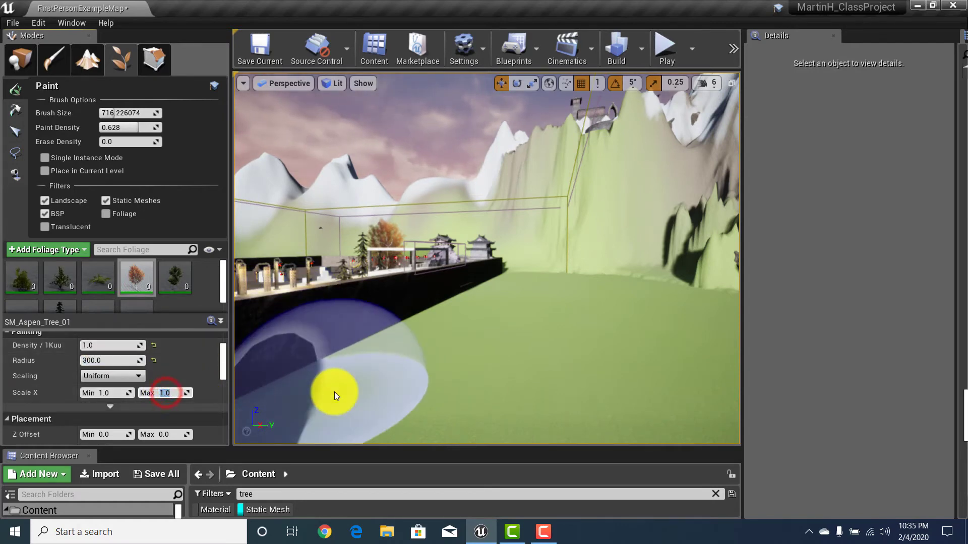
type("3")
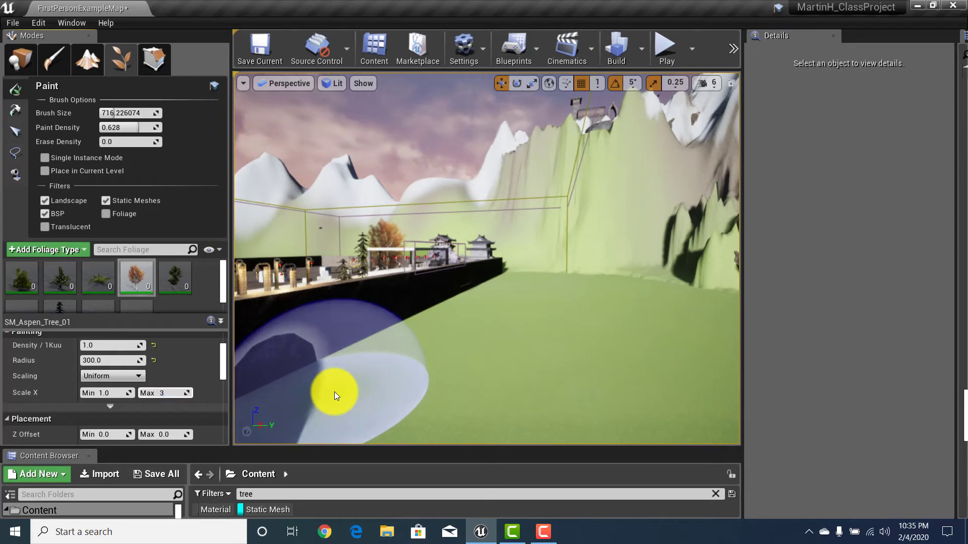
key("BackSpace")
type("2")
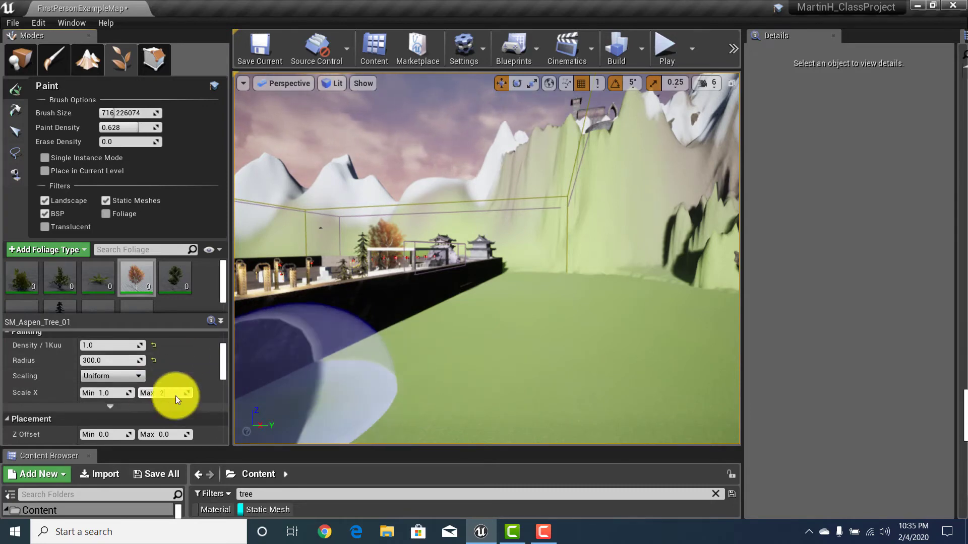
key("Return")
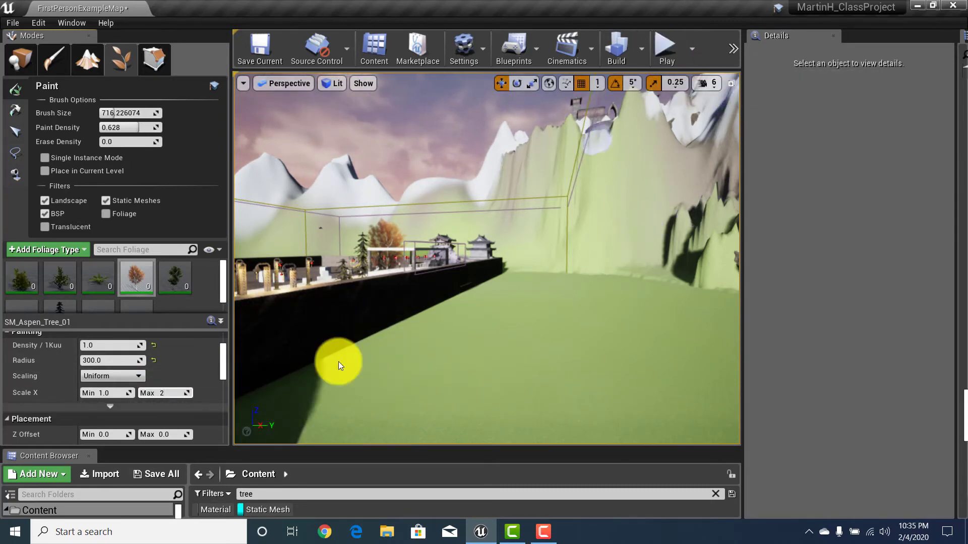
Paint three spots of SM_Aspen_Tree_01 on the open ground near the courtyard wall to form a grove.
left_click(489, 363)
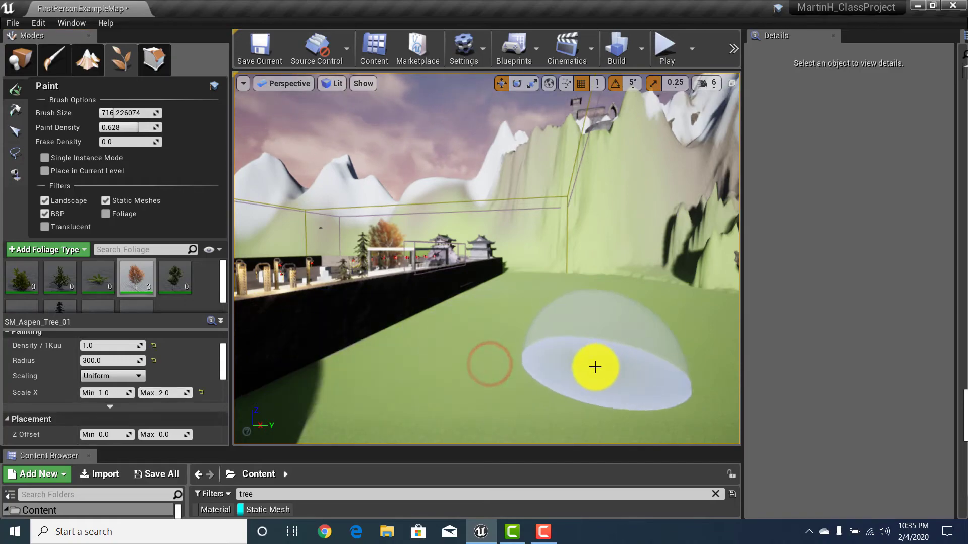
mouse_move(539, 378)
right_mouse_down()
mouse_move(561, 388)
mouse_move(451, 383)
mouse_move(464, 410)
mouse_move(460, 335)
mouse_move(449, 352)
mouse_move(493, 297)
mouse_move(525, 406)
mouse_move(584, 425)
mouse_move(589, 406)
mouse_move(540, 417)
mouse_move(426, 413)
mouse_move(929, 389)
mouse_move(941, 422)
mouse_move(864, 432)
mouse_move(667, 397)
mouse_move(485, 397)
mouse_move(505, 396)
mouse_move(513, 426)
mouse_move(516, 390)
right_mouse_up()
left_click(501, 323)
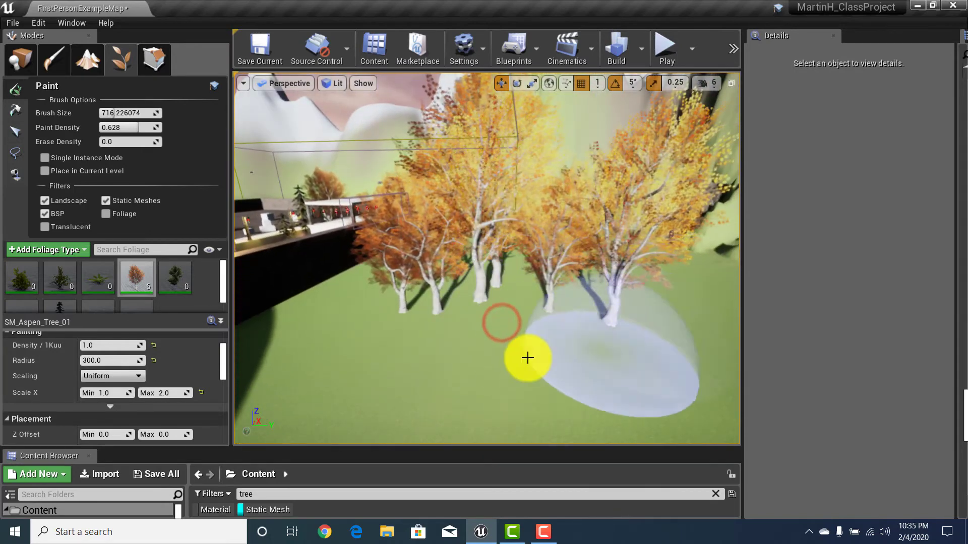
left_click(537, 349)
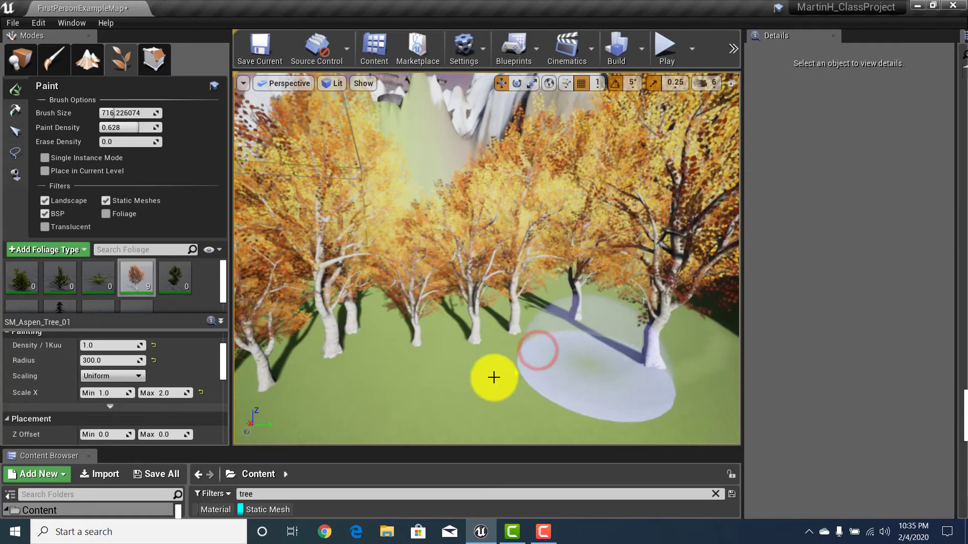
Erase the aspen grove, then set SM_Aspen_Tree_01's radius to 500 and its minimum X scale to 1.5.
mouse_move(494, 377)
right_mouse_down()
mouse_move(469, 405)
mouse_move(421, 364)
mouse_move(346, 363)
mouse_move(594, 335)
mouse_move(633, 414)
mouse_move(682, 430)
mouse_move(793, 406)
mouse_move(730, 424)
mouse_move(660, 423)
mouse_move(471, 407)
mouse_move(398, 376)
mouse_move(448, 430)
mouse_move(461, 377)
right_mouse_up()
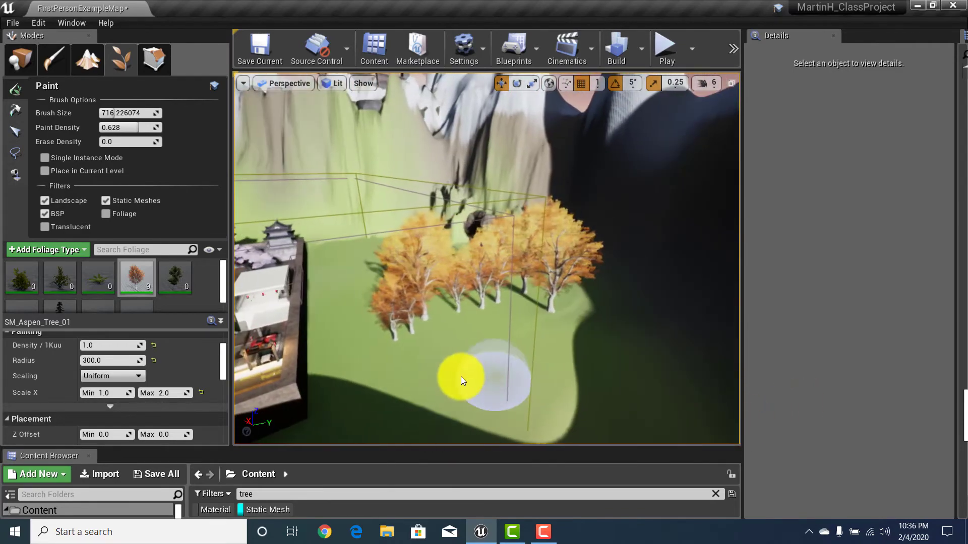
mouse_move(443, 378)
left_mouse_down("shift")
mouse_move(396, 314)
mouse_move(498, 305)
mouse_move(561, 316)
mouse_move(519, 292)
mouse_move(377, 335)
left_mouse_up("shift")
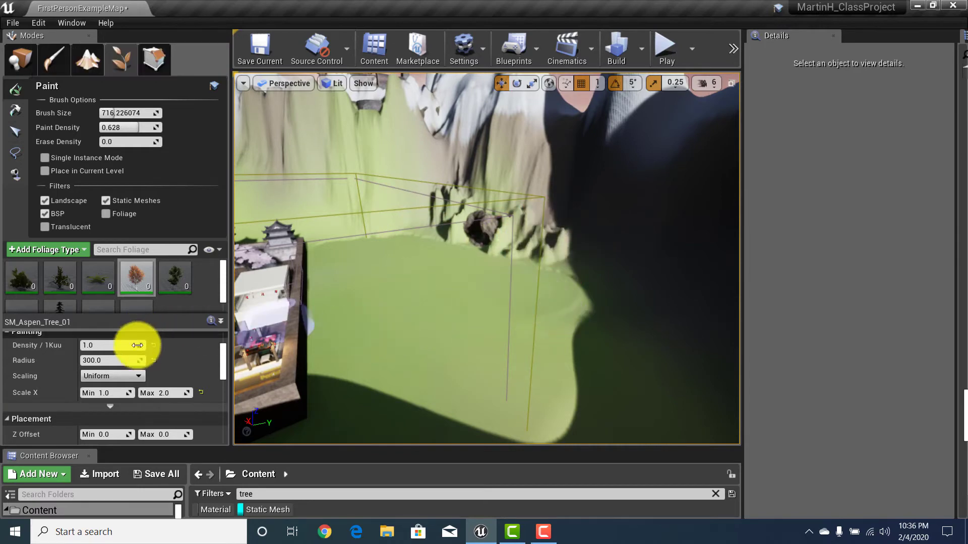
left_click(109, 362)
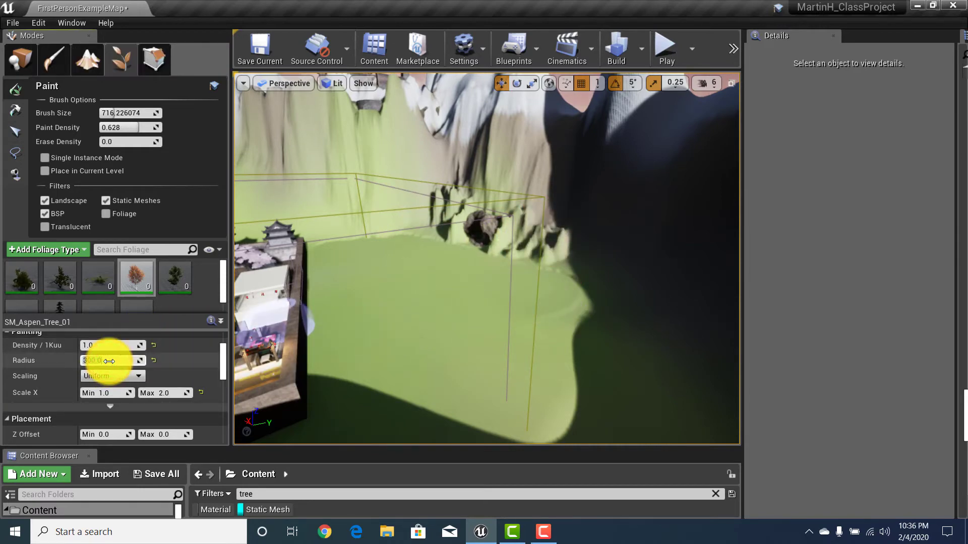
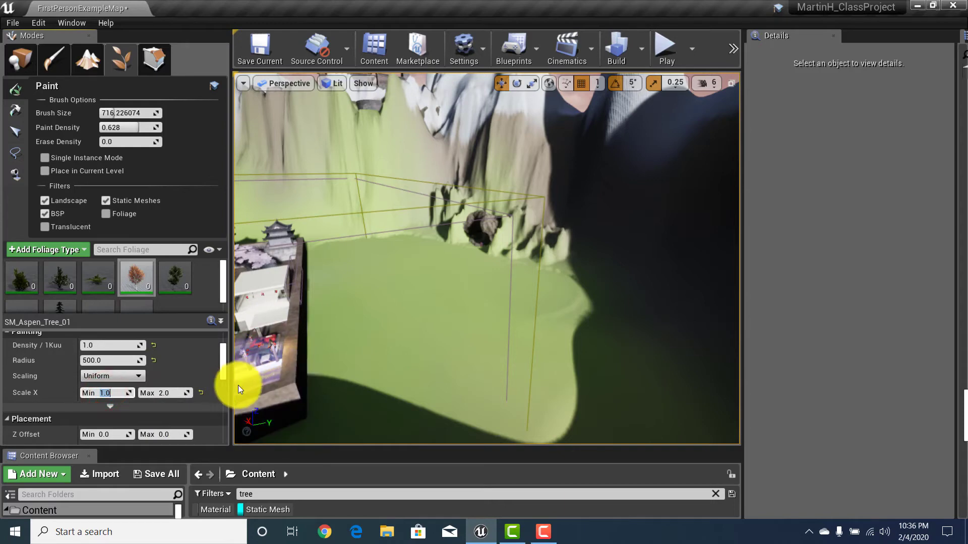
type("1.5")
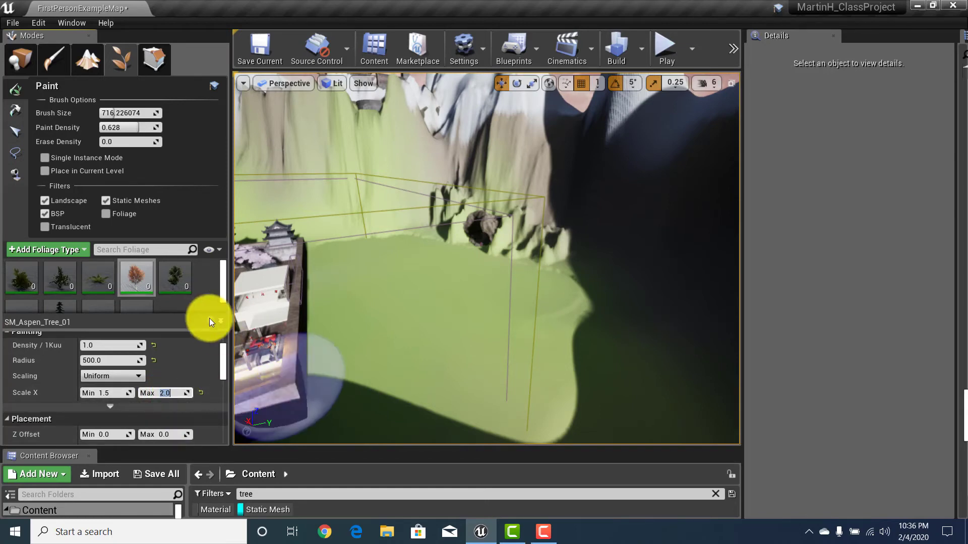
Deactivate SM_Aspen_Tree_01 and give SM_Cherry_Tree a density of 1, a radius of 600 and an X scale from 1.4 to 2.
left_click(185, 289)
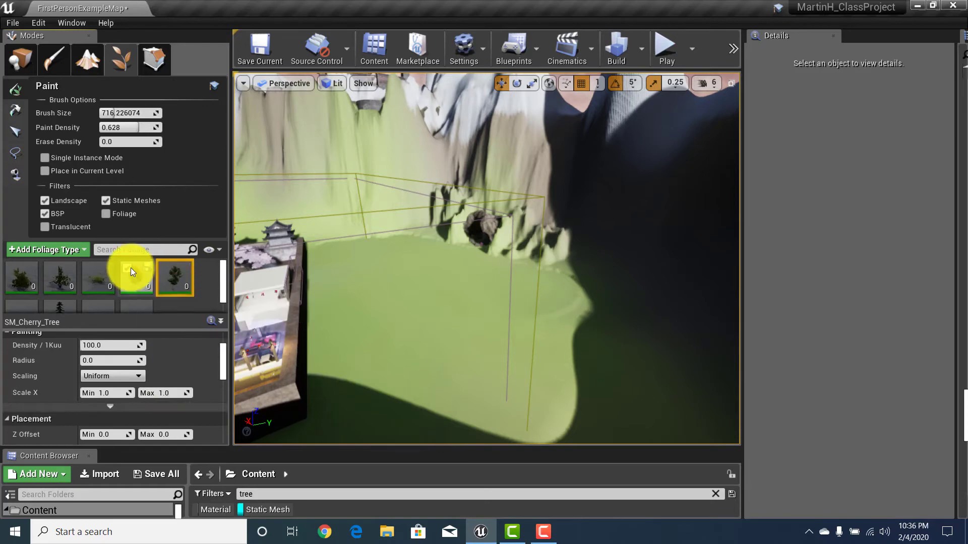
left_click(168, 281)
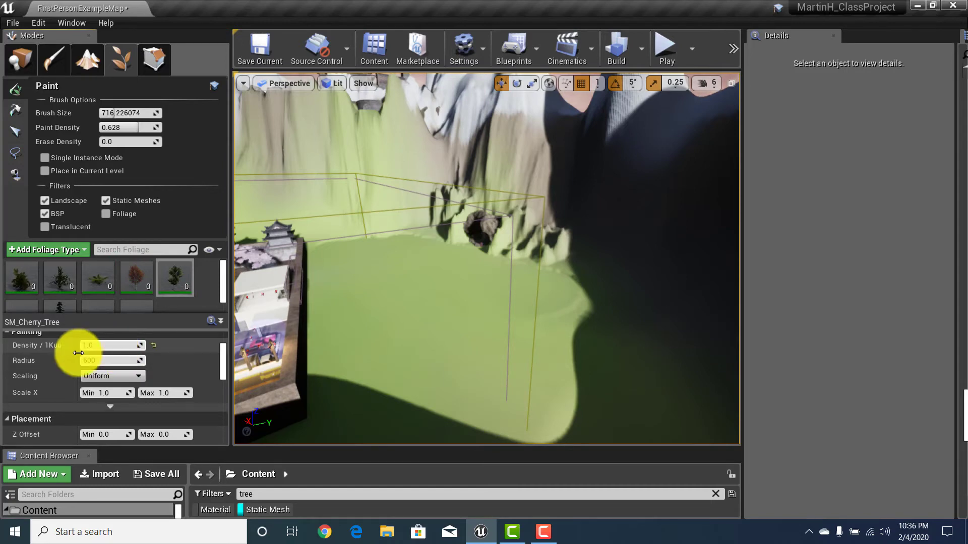
left_click(104, 393)
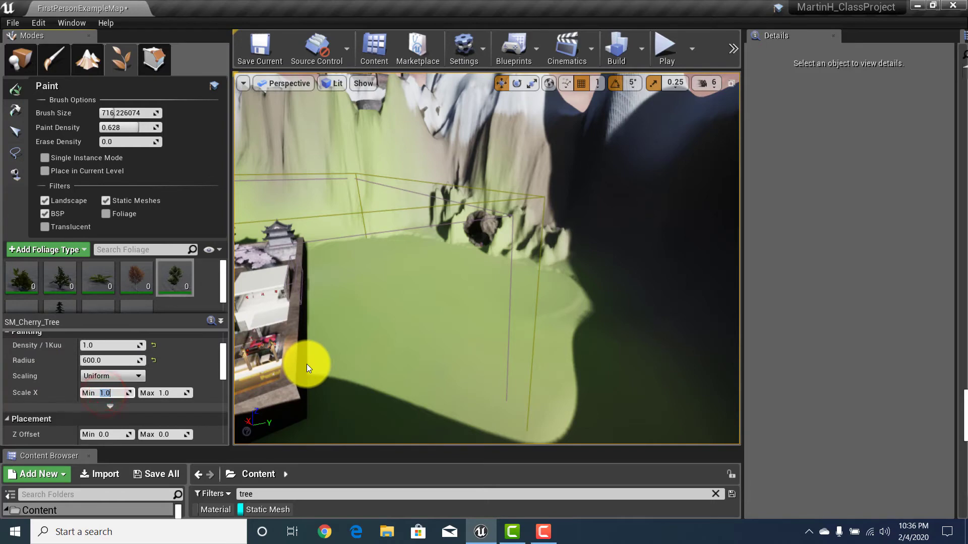
type("1.4")
key("Tab")
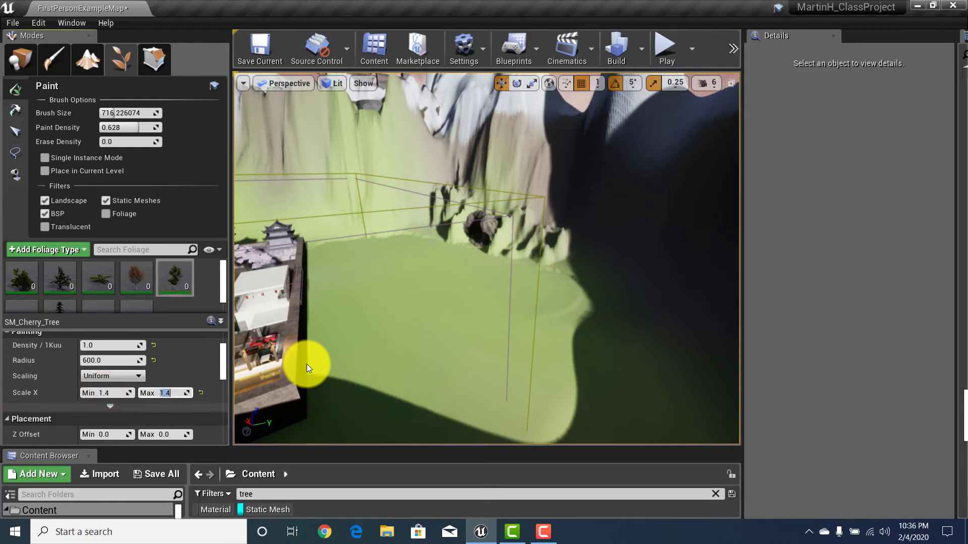
type("2")
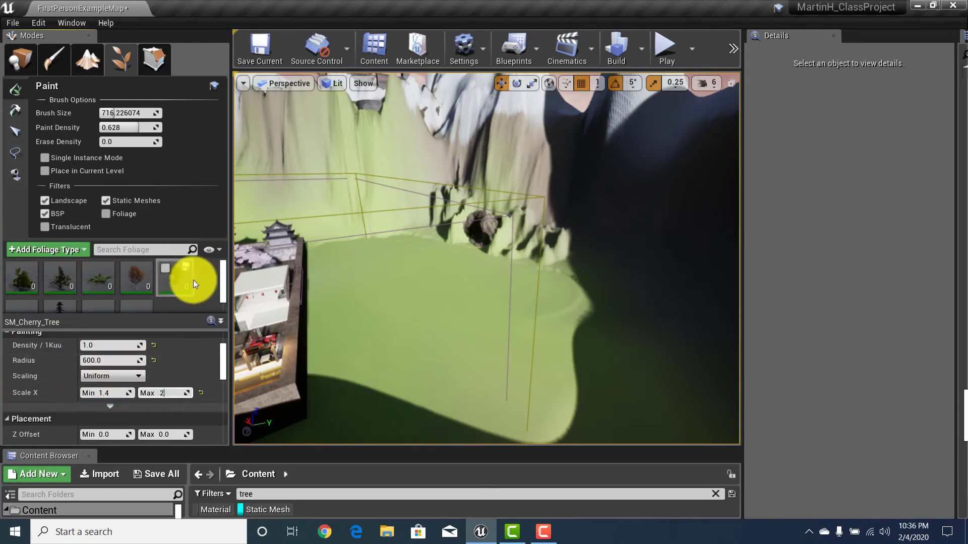
Give SM_LV_Soul_Tree01_B a density of 2, a radius of 400 and an X scale from 1.1 to 1.8.
left_click_drag(223, 271, 226, 278)
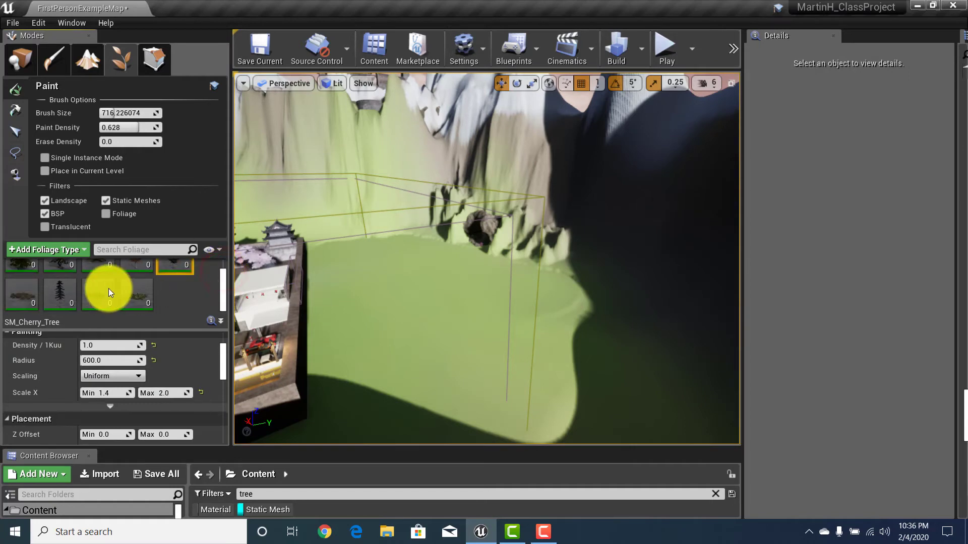
left_click(55, 290)
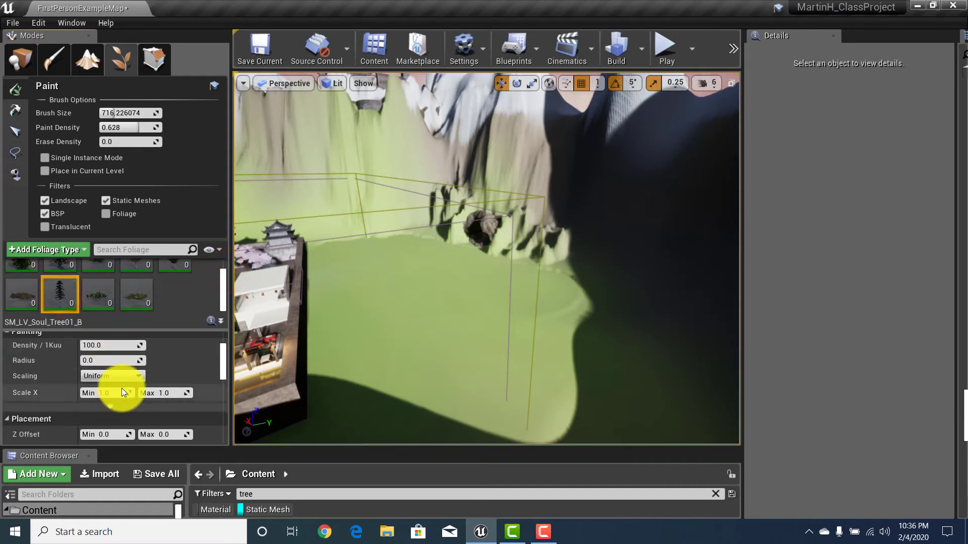
left_click(115, 345)
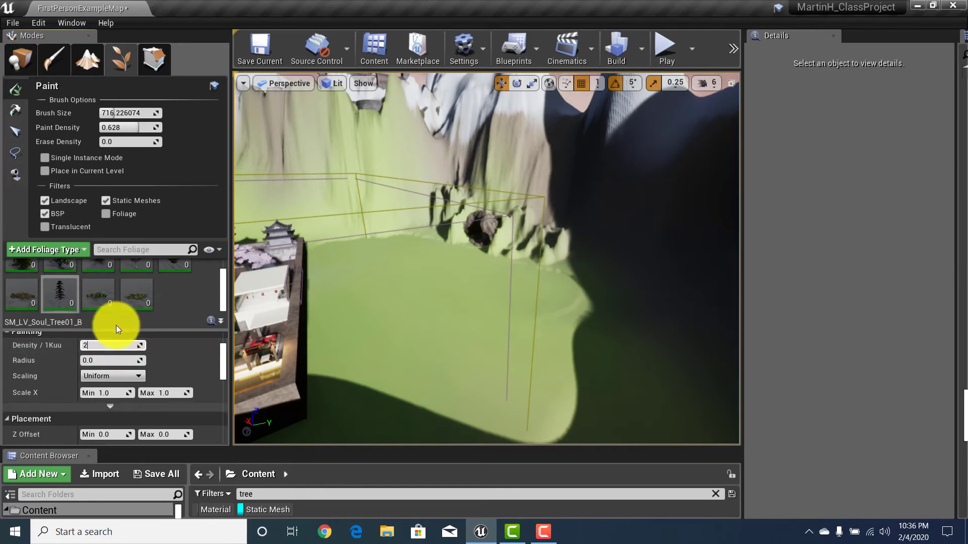
type("2")
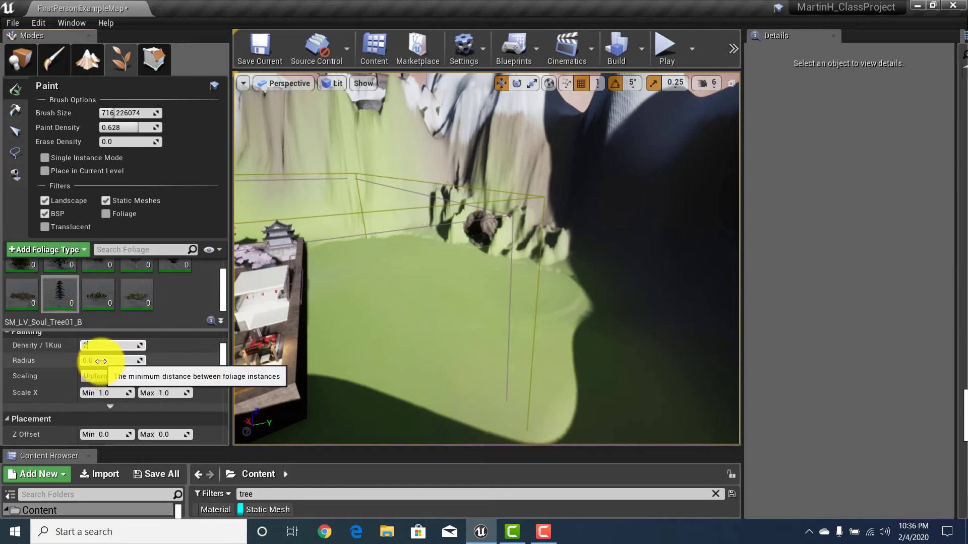
left_click(100, 361)
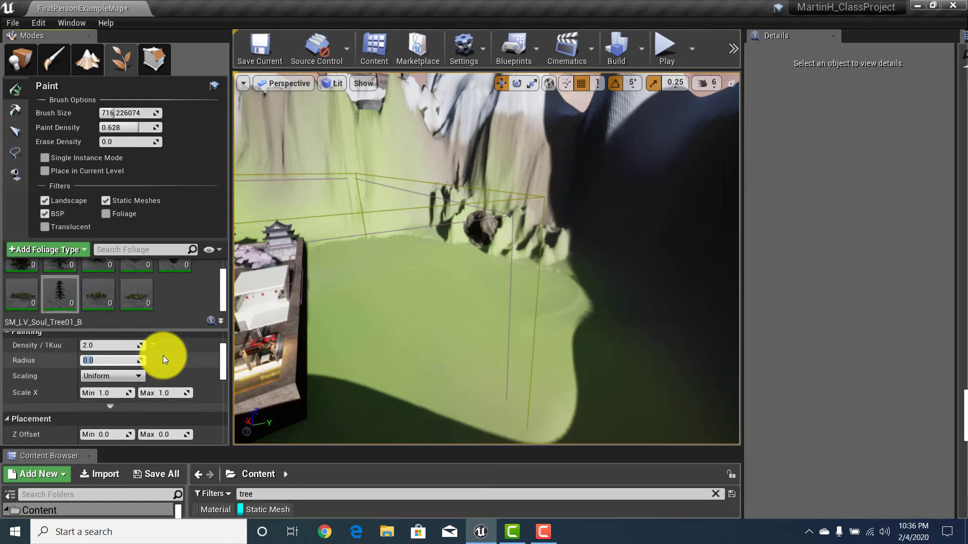
type("400")
key("Return")
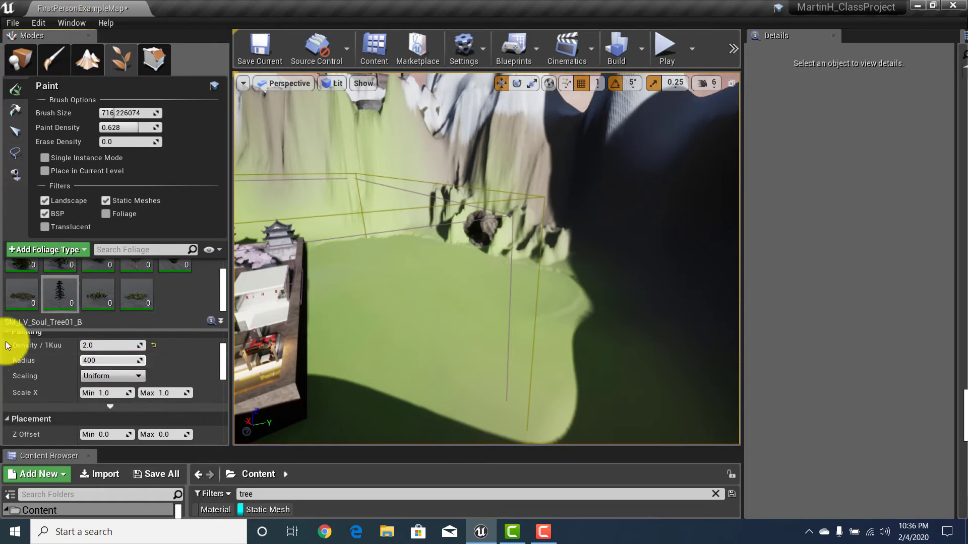
left_click(106, 397)
type("1.1")
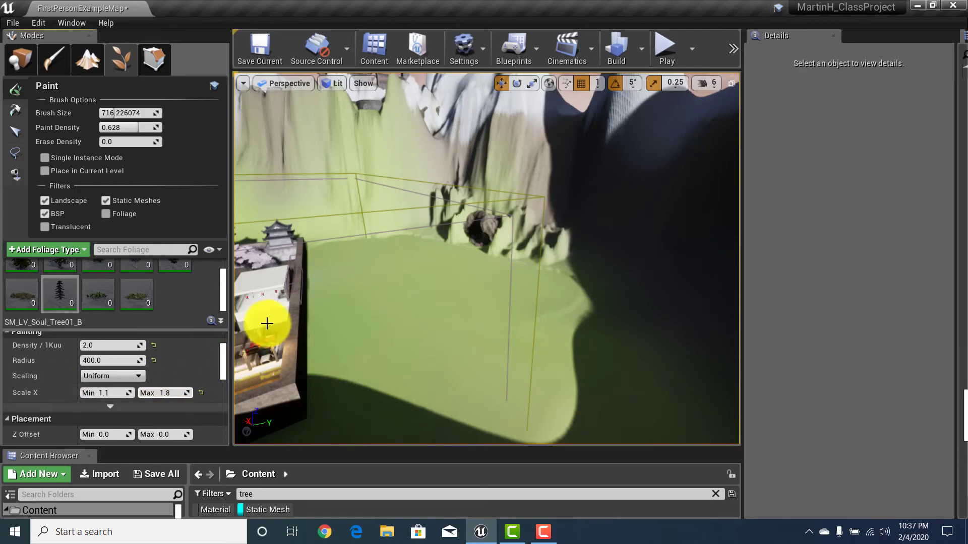
Enlarge the foliage palette and activate all nine bush, tree and grass types for painting.
right_click_drag(402, 332, 353, 328)
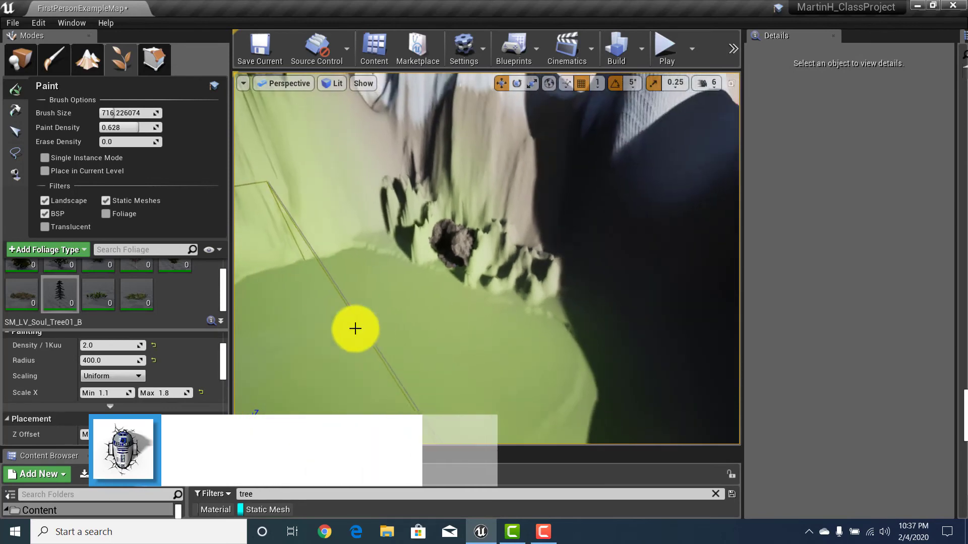
left_click_drag(195, 329, 187, 412)
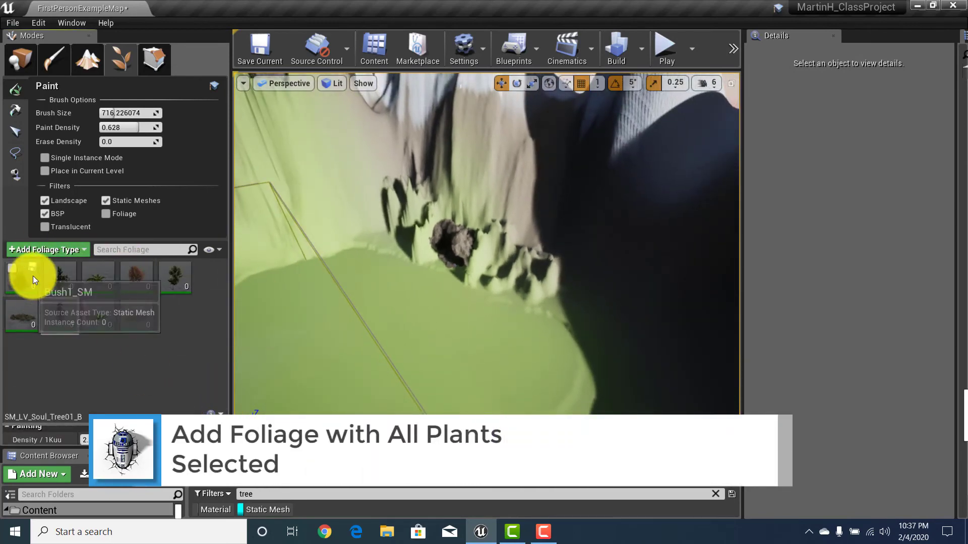
left_click(9, 268)
left_click(52, 269)
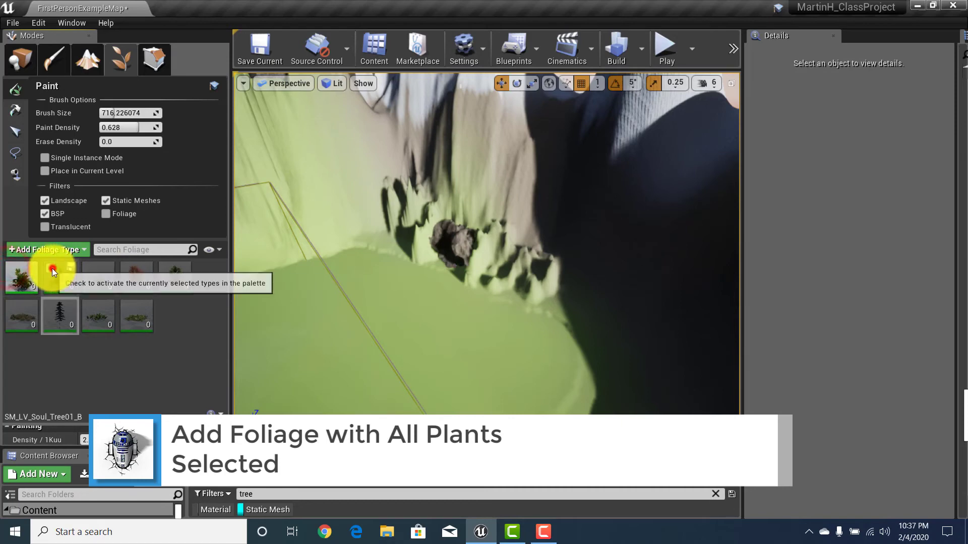
left_click(89, 268)
left_click(126, 269)
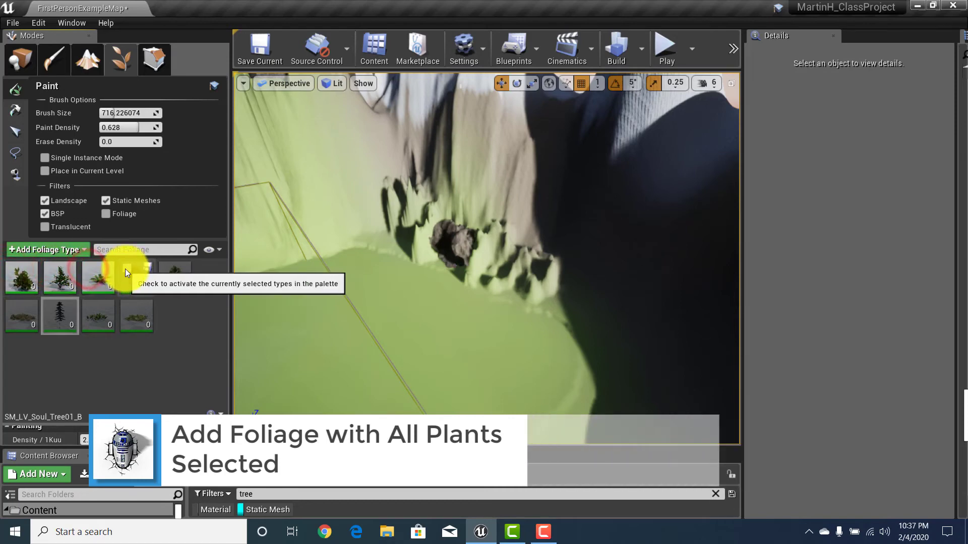
left_click(166, 269)
left_click(11, 306)
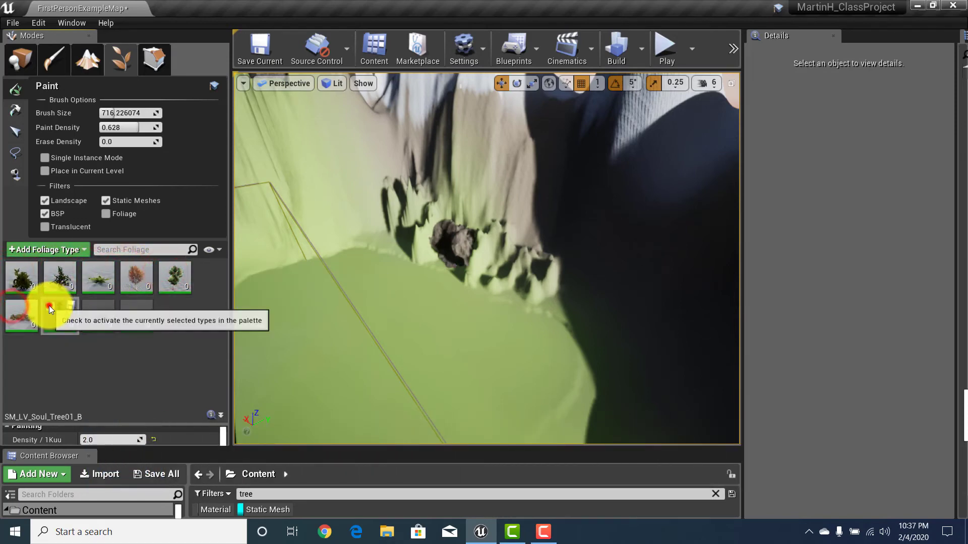
left_click(49, 306)
left_click(86, 306)
left_click(126, 308)
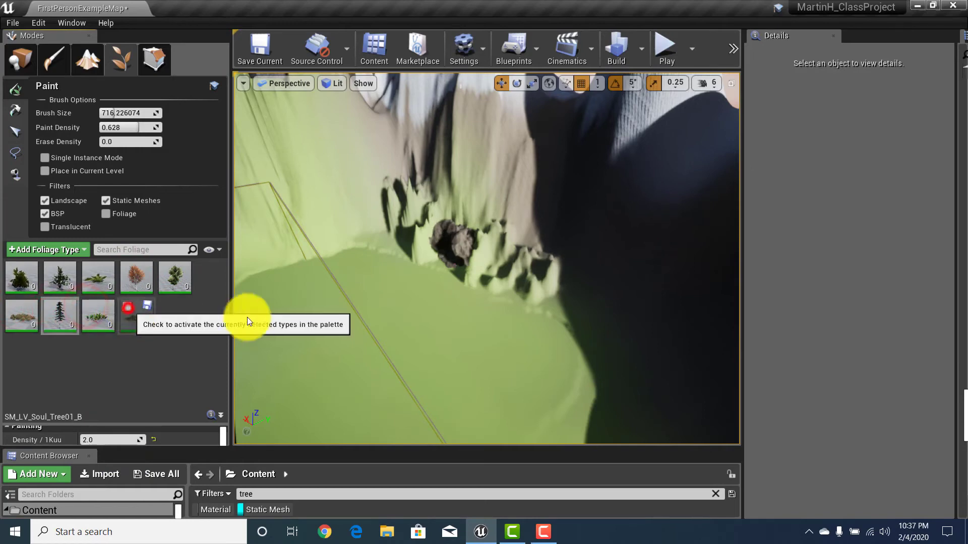
Shrink the foliage palette again and increase the paint brush size to about 1571.
right_click_drag(342, 342, 241, 416)
left_click_drag(204, 351, 201, 331)
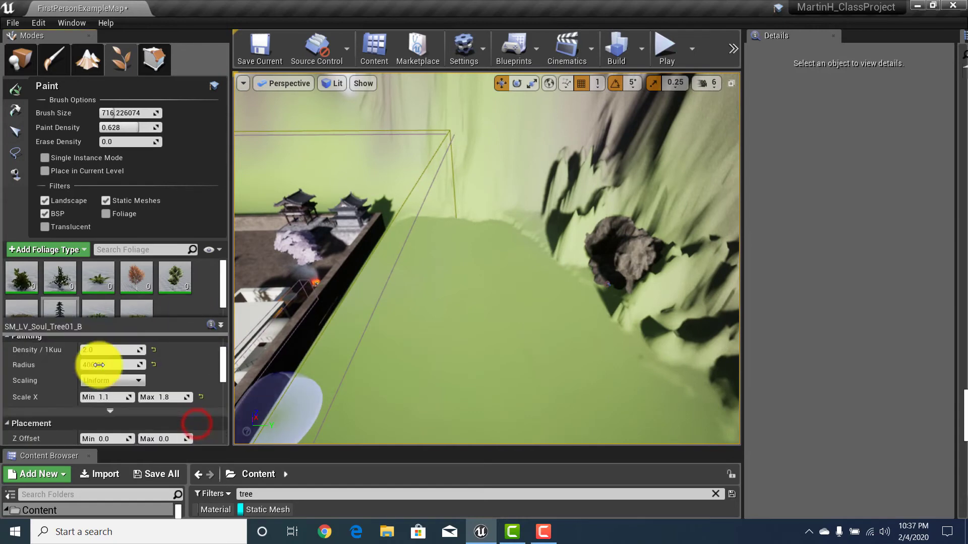
scroll(109, 385, "up", 3)
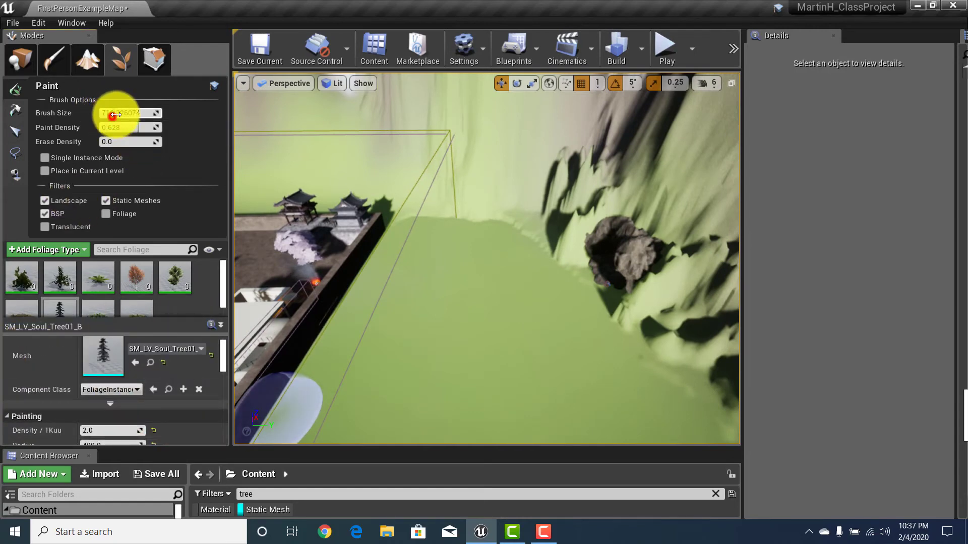
left_click_drag(114, 115, 112, 114)
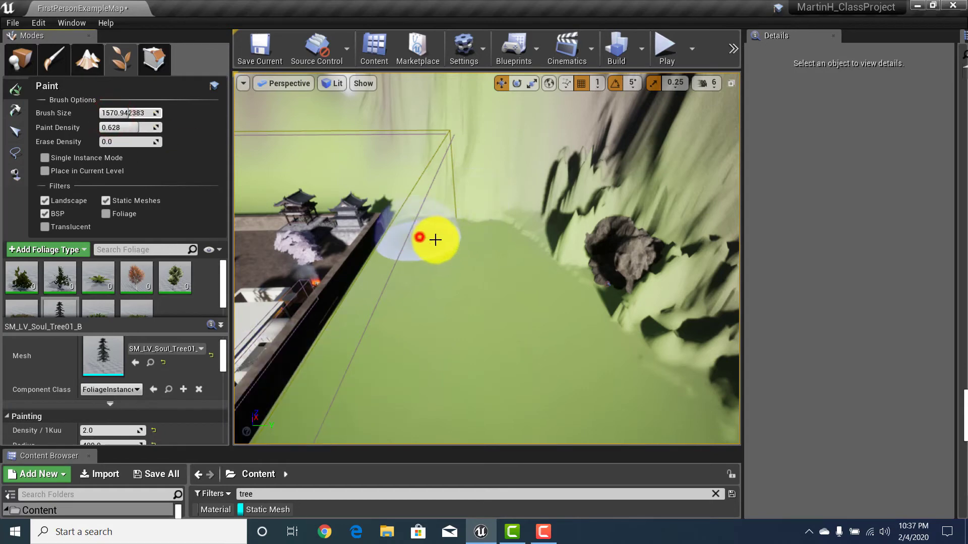
Paint a dense mixed forest with all active foliage types on the open ground along the courtyard wall.
mouse_move(483, 271)
left_mouse_down()
mouse_move(492, 268)
mouse_move(460, 320)
mouse_move(404, 339)
mouse_move(444, 306)
left_mouse_up()
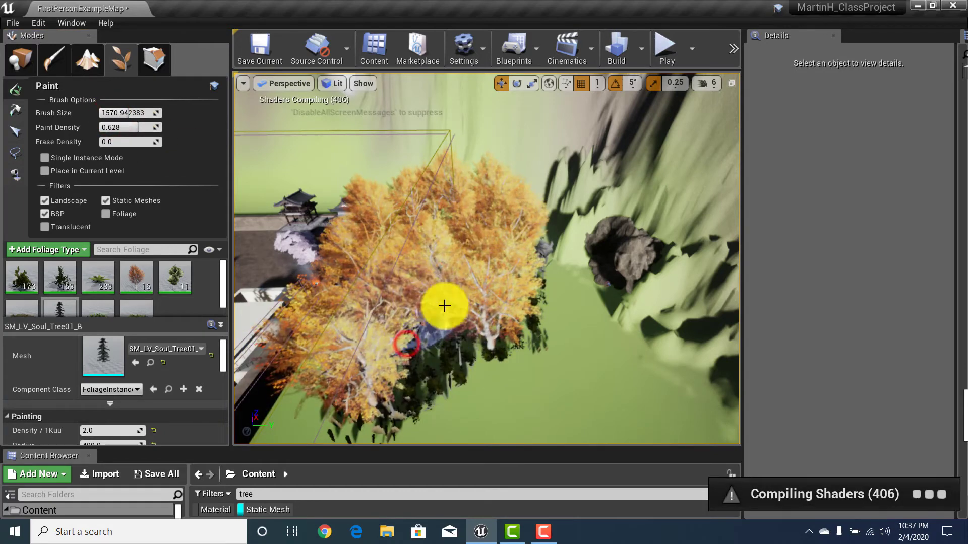
mouse_move(476, 389)
right_mouse_down()
mouse_move(440, 346)
mouse_move(639, 348)
mouse_move(655, 389)
mouse_move(408, 388)
right_mouse_up()
left_click(495, 305)
left_click(446, 305)
left_click(557, 372)
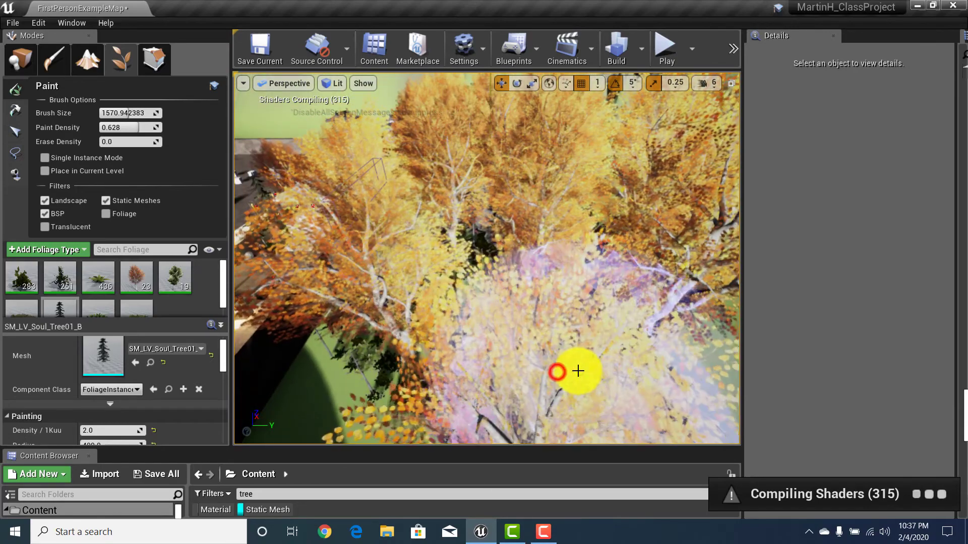
Play-test the level, walking through the newly painted forest to examine its density, and end the session at the open grass.
mouse_move(577, 371)
right_mouse_down()
mouse_move(558, 334)
mouse_move(531, 346)
mouse_move(579, 355)
right_mouse_up()
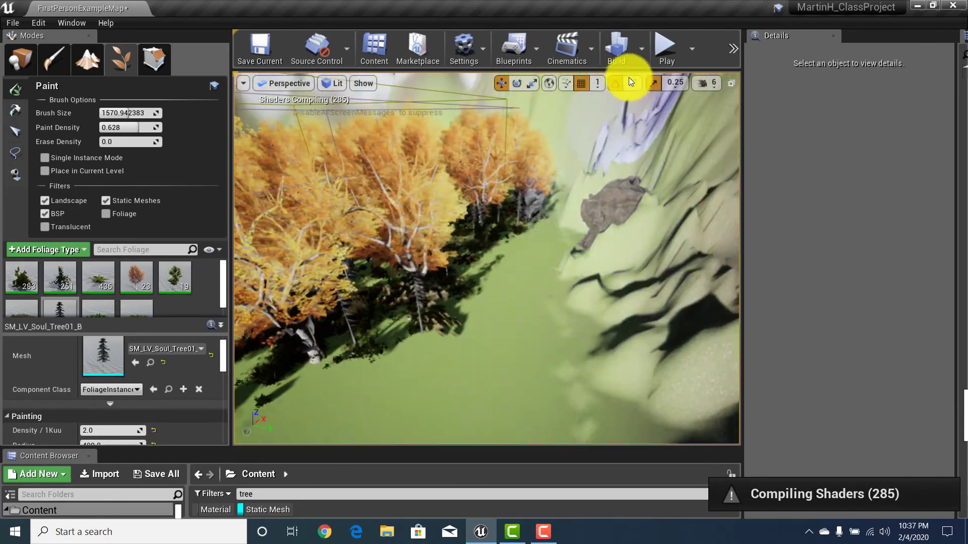
left_click(672, 41)
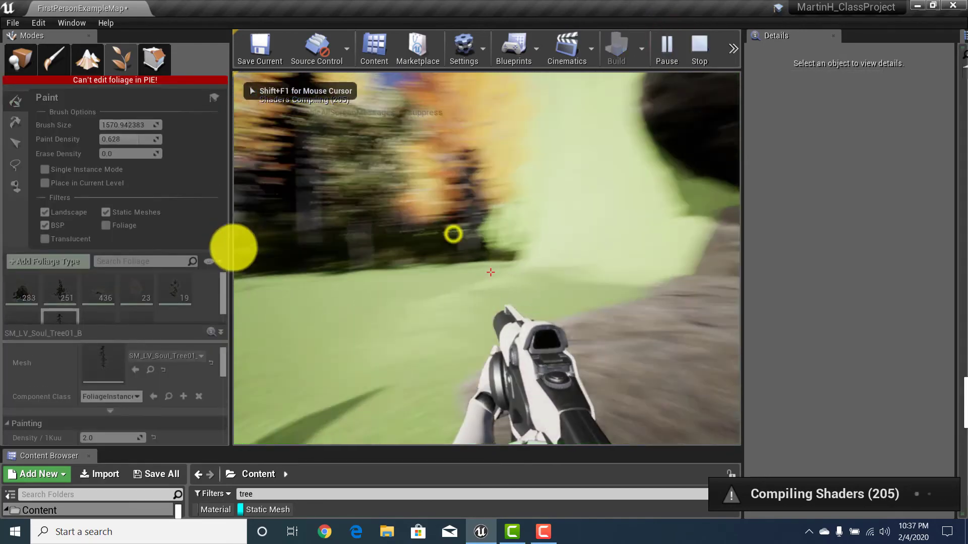
key("w")
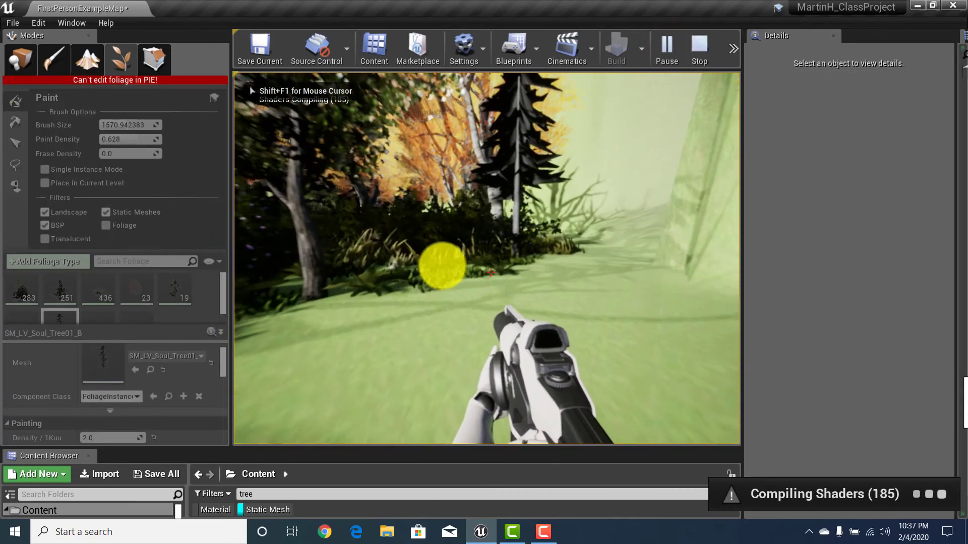
key("w")
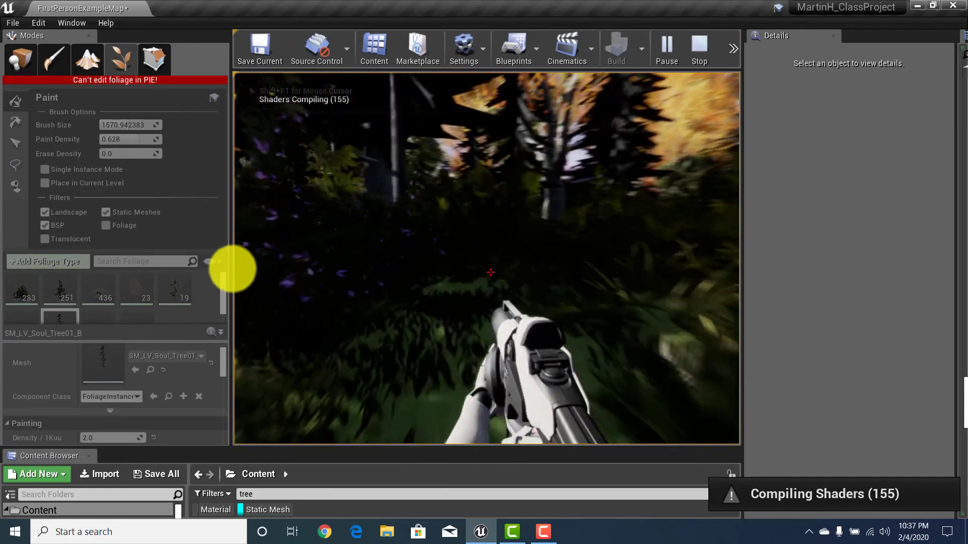
key("w")
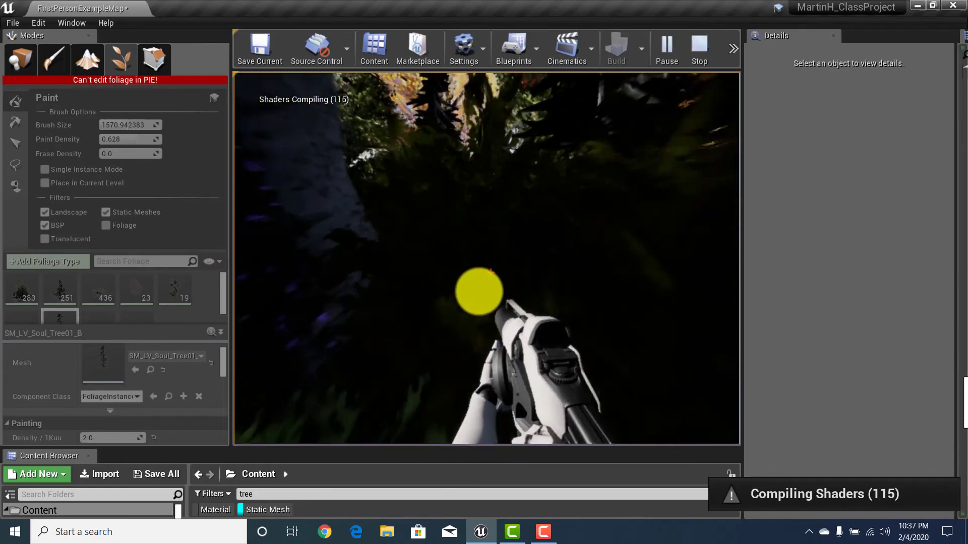
key("w")
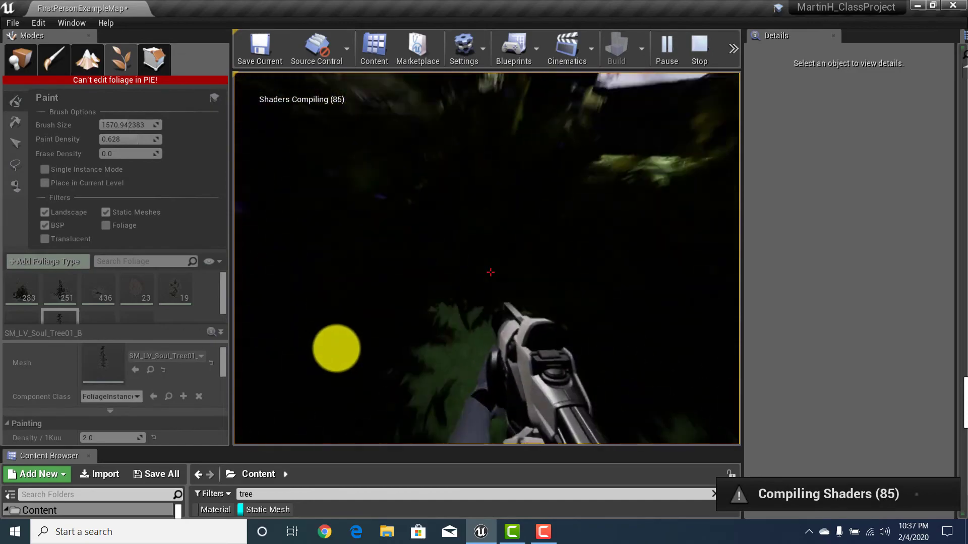
key("w")
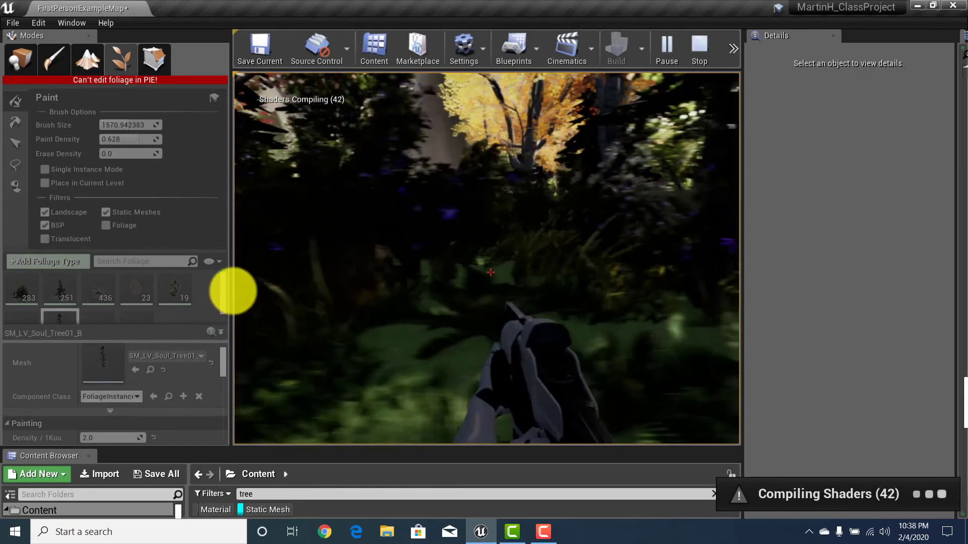
key("w")
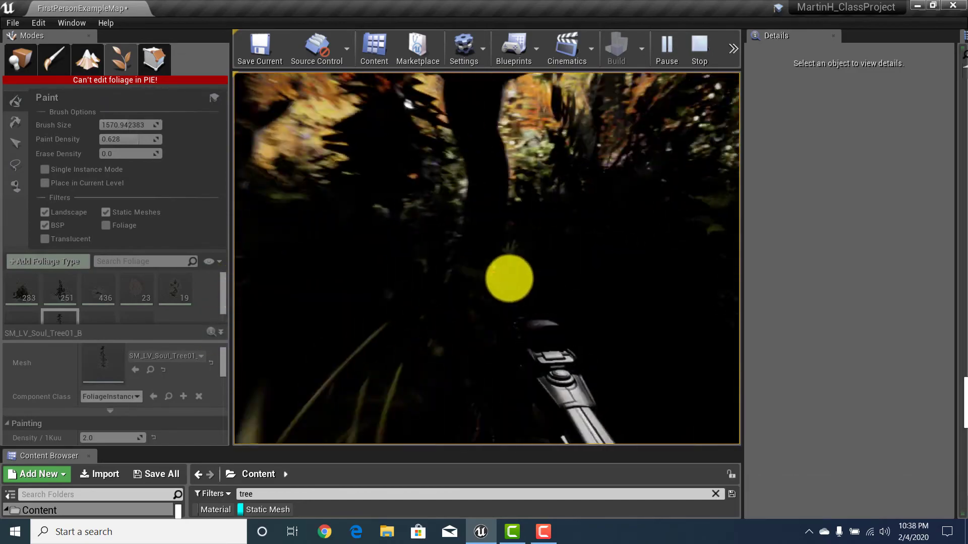
key("w")
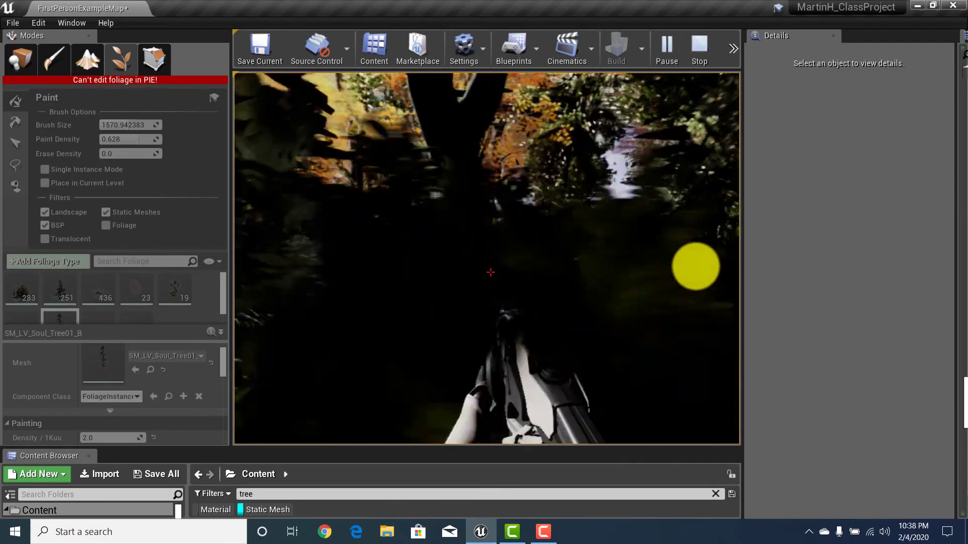
key("w")
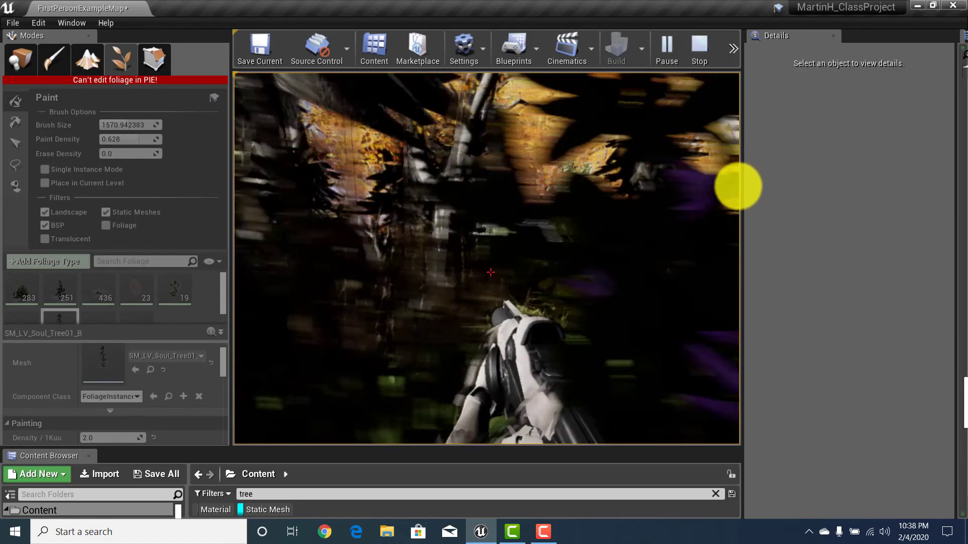
key("w")
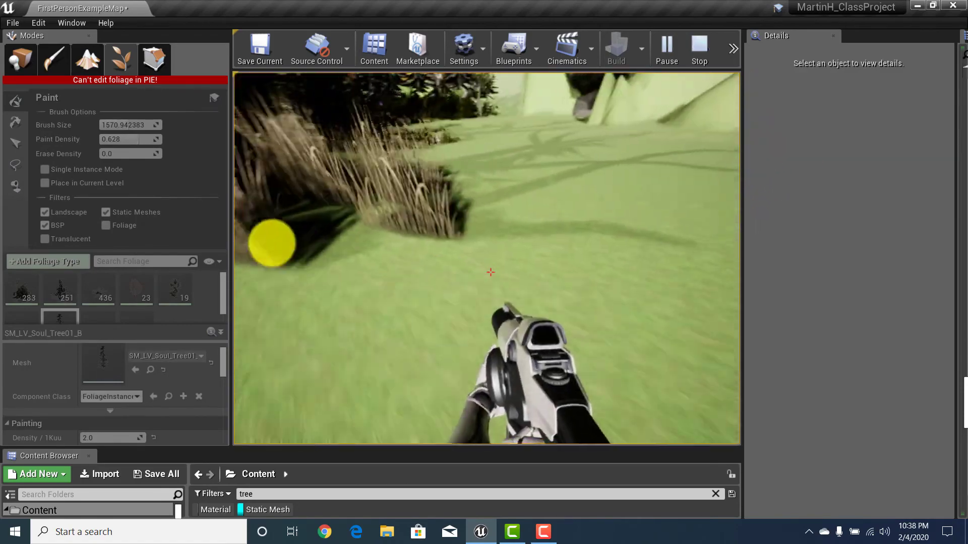
key("Escape")
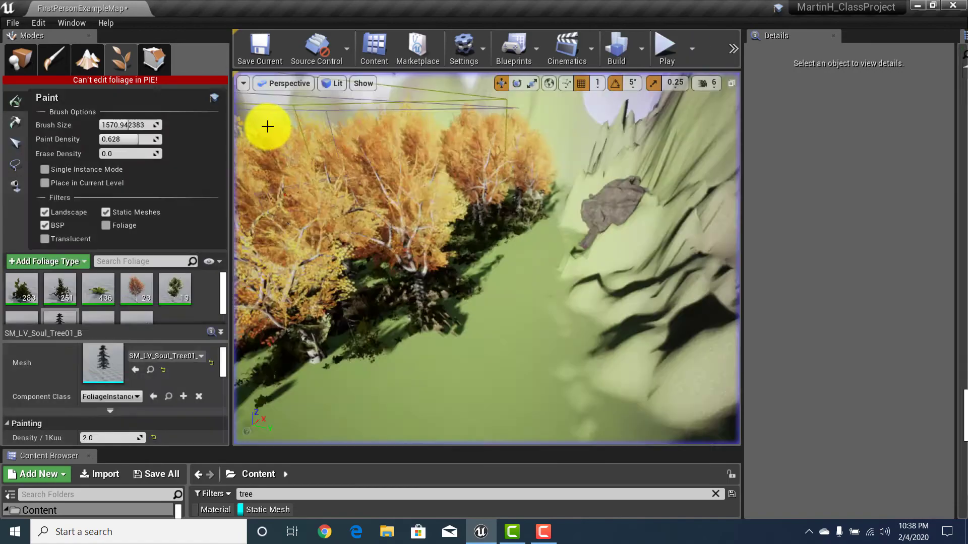
Set the erase density to 0.768 and the brush size to about 271, and thin out foliage at the forest's edge.
key("w")
mouse_move(463, 277)
right_mouse_down()
mouse_move(519, 145)
mouse_move(523, 394)
mouse_move(477, 425)
mouse_move(417, 521)
mouse_move(367, 485)
right_mouse_up()
key("s")
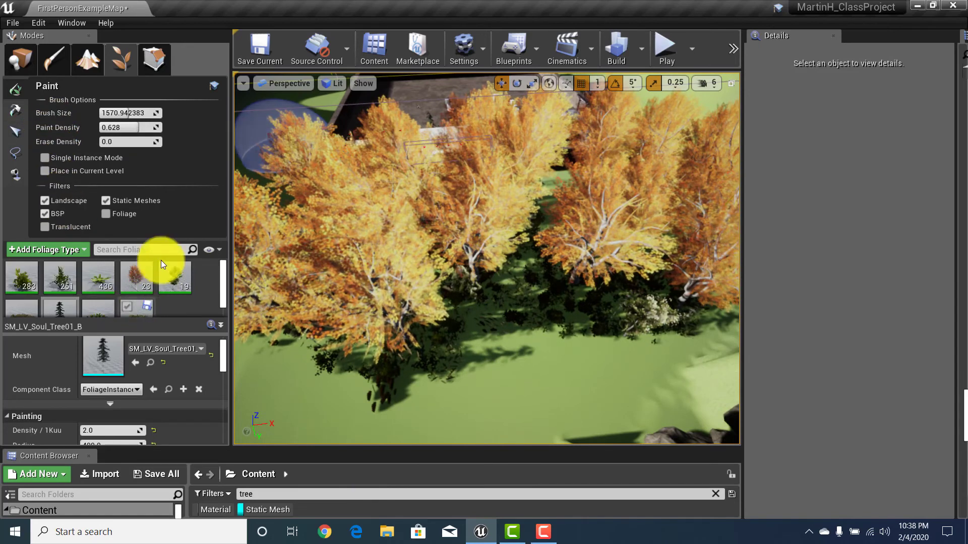
left_click(110, 142)
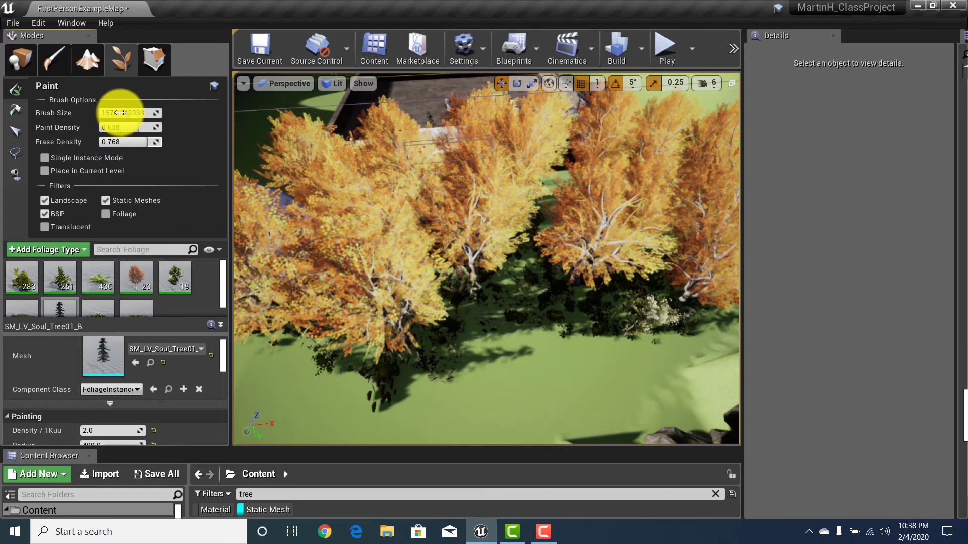
left_click_drag(120, 113, 101, 118)
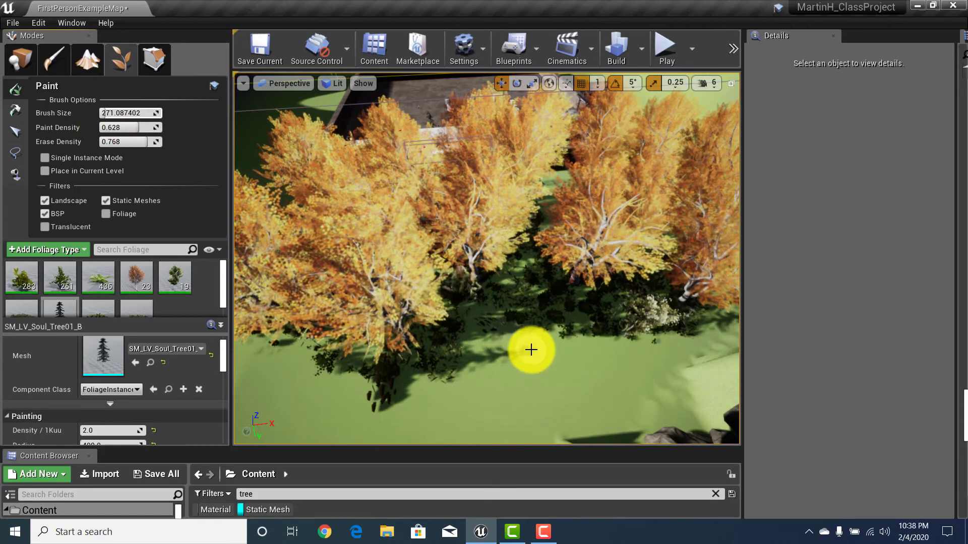
left_click(518, 342)
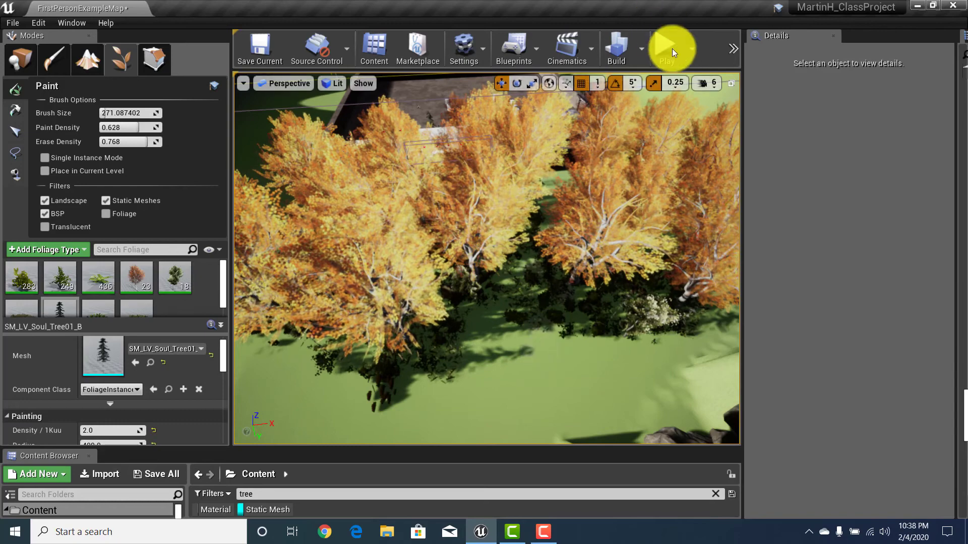
Play-test the level again, walking through the thinned forest and out to the clearing by the wall, and end the session.
left_click(666, 48)
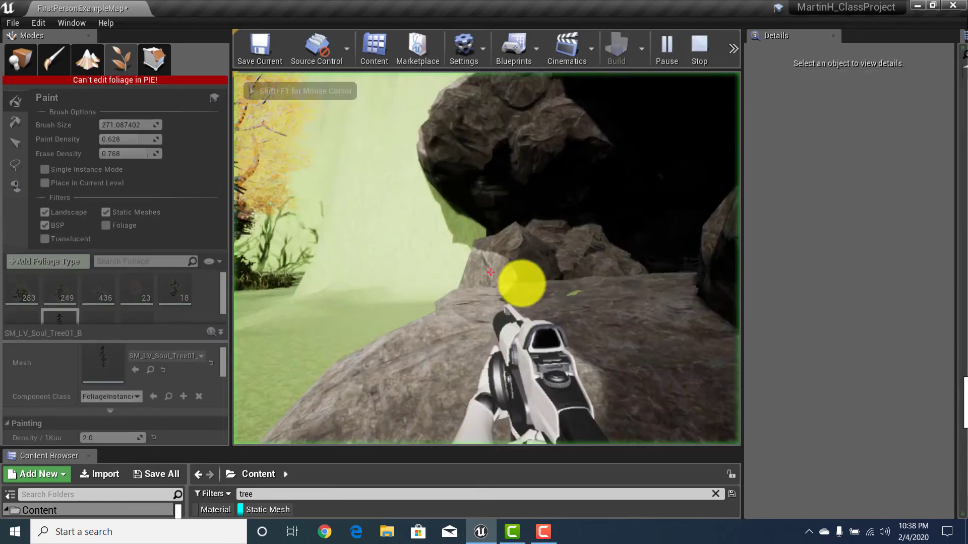
key("w")
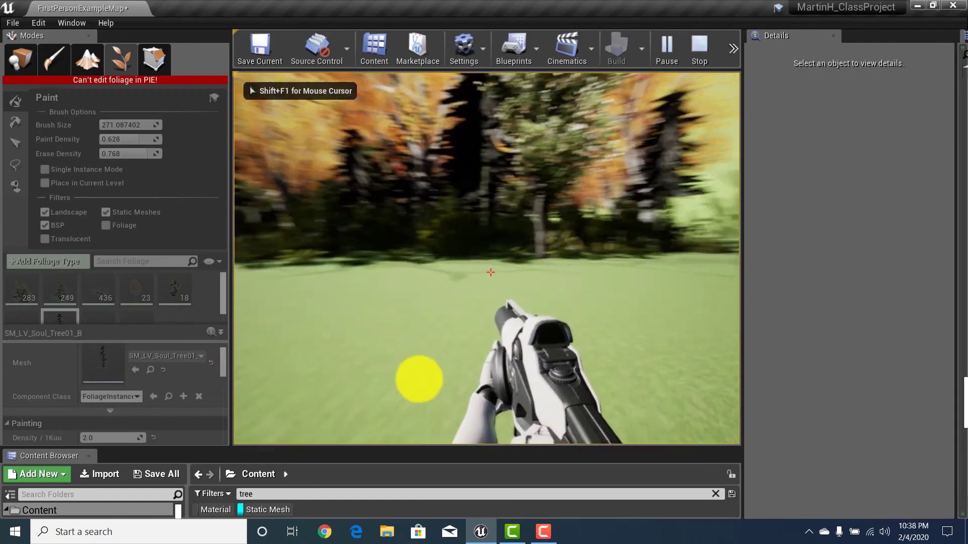
key("w")
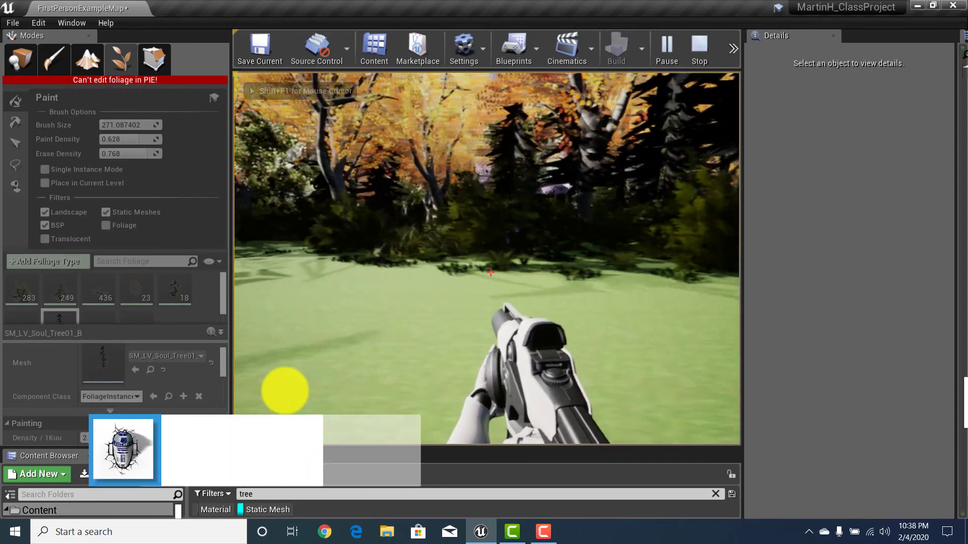
key("w")
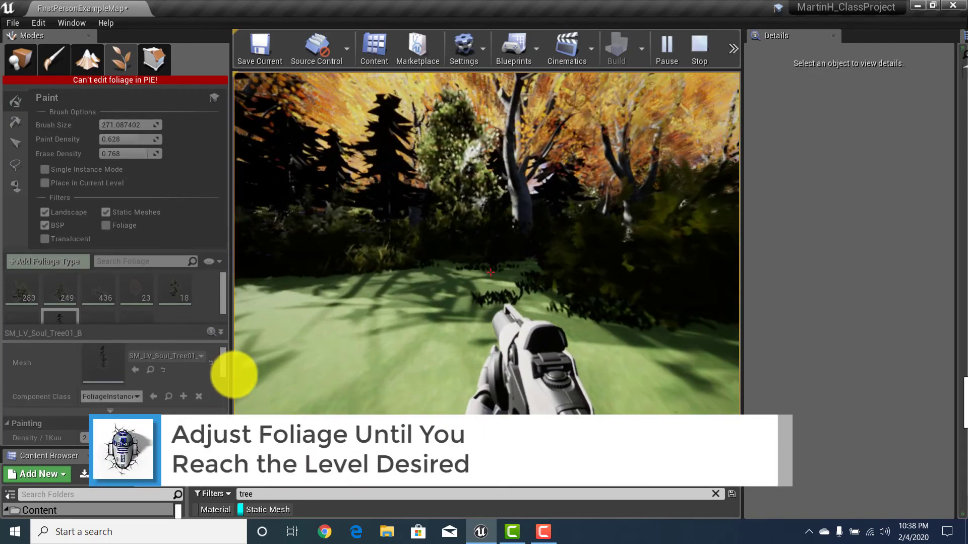
key("w")
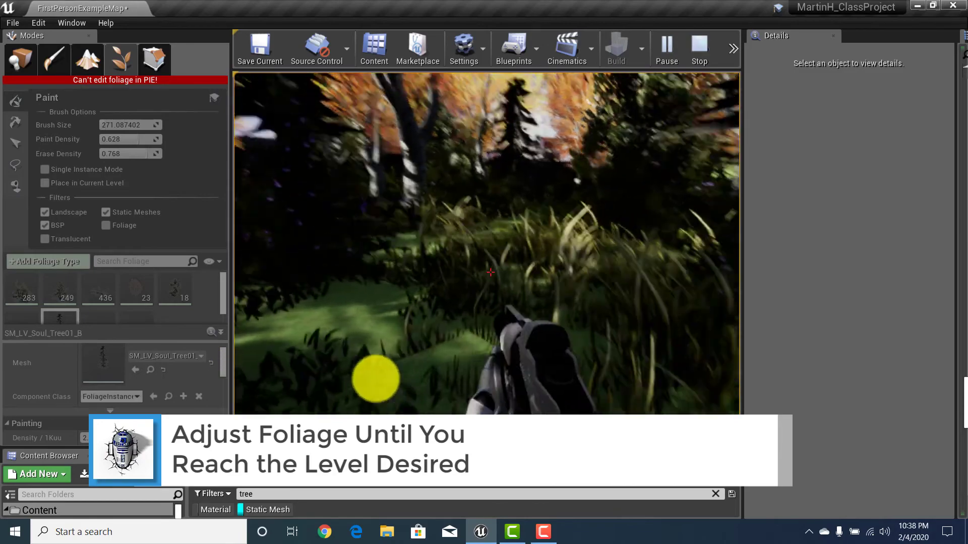
key("w")
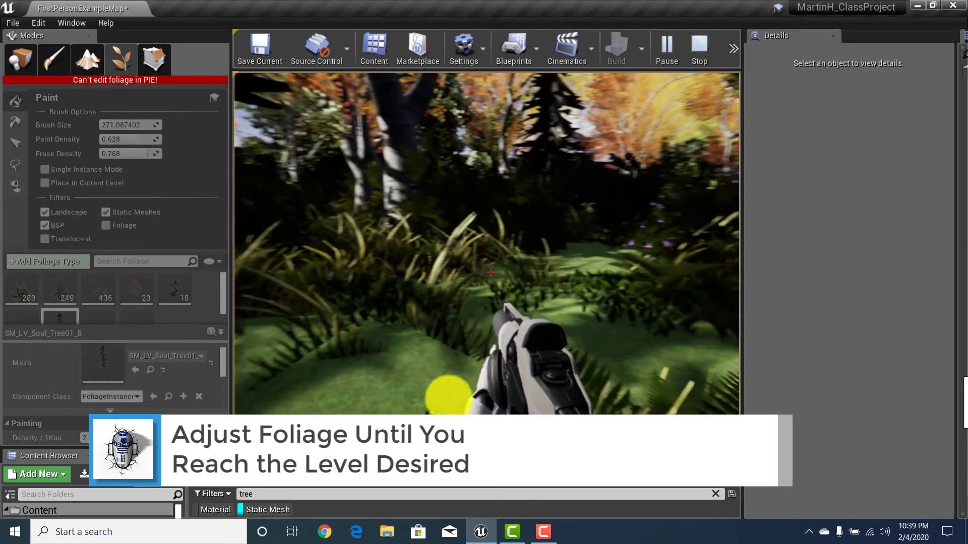
key("w")
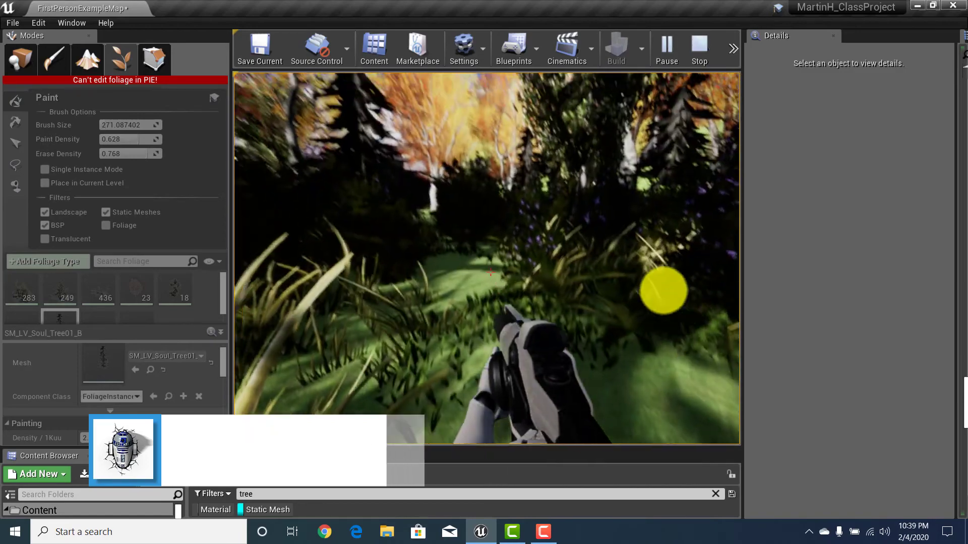
key("w")
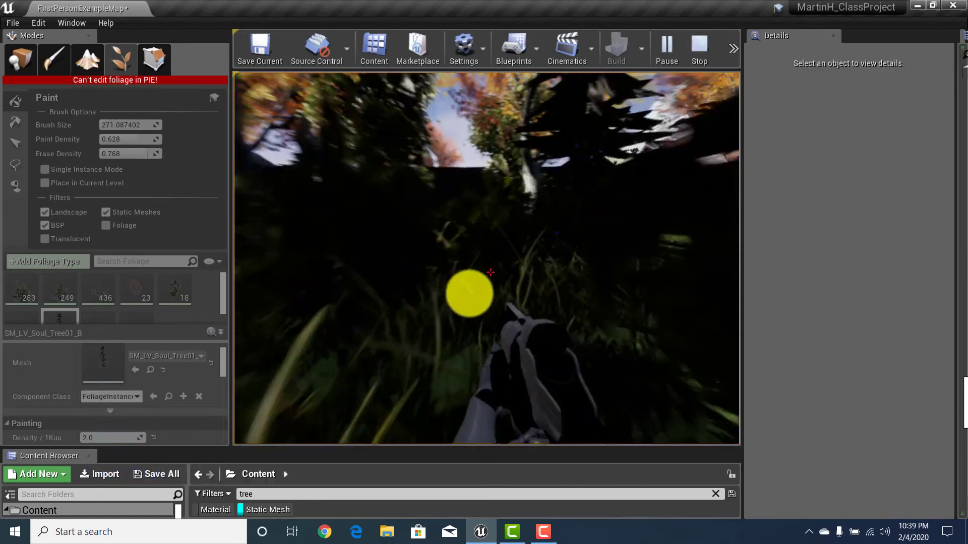
key("w")
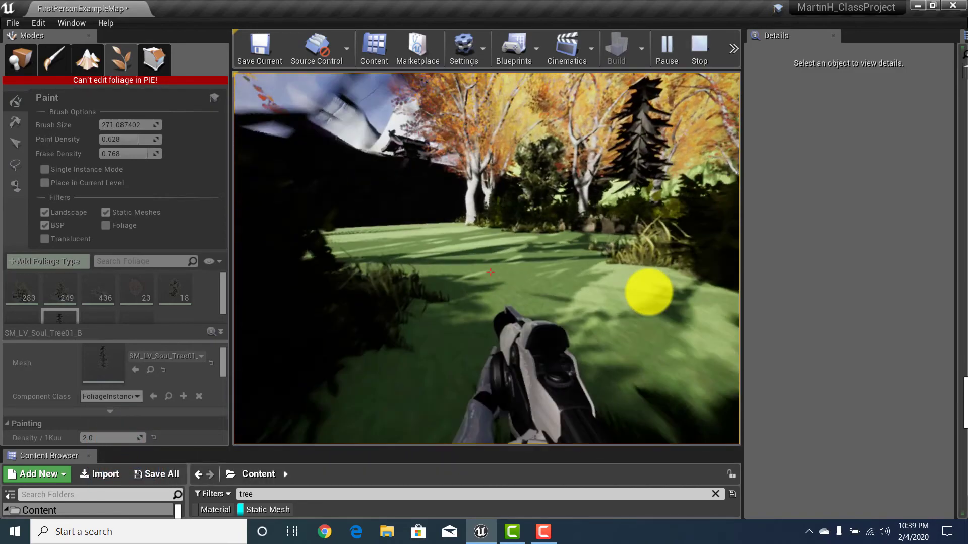
key("w")
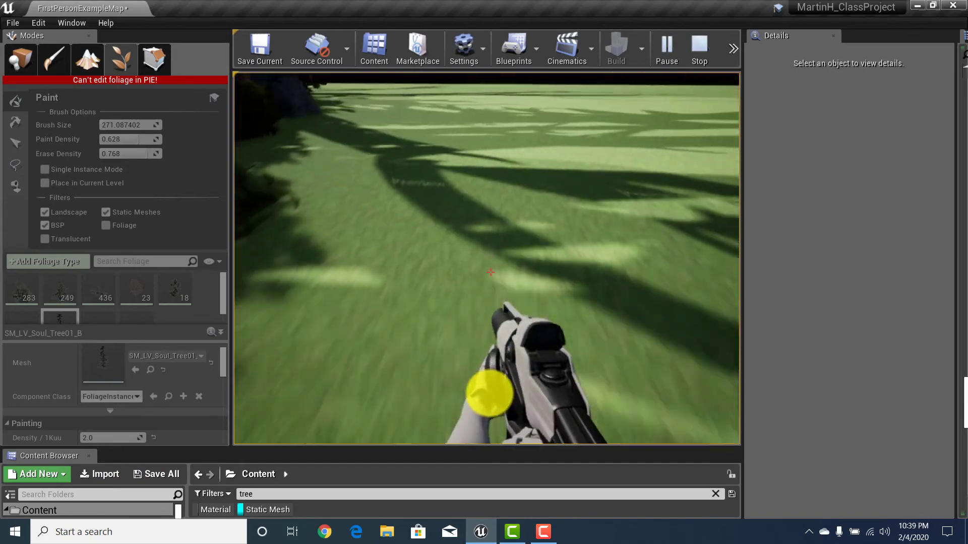
key("Escape")
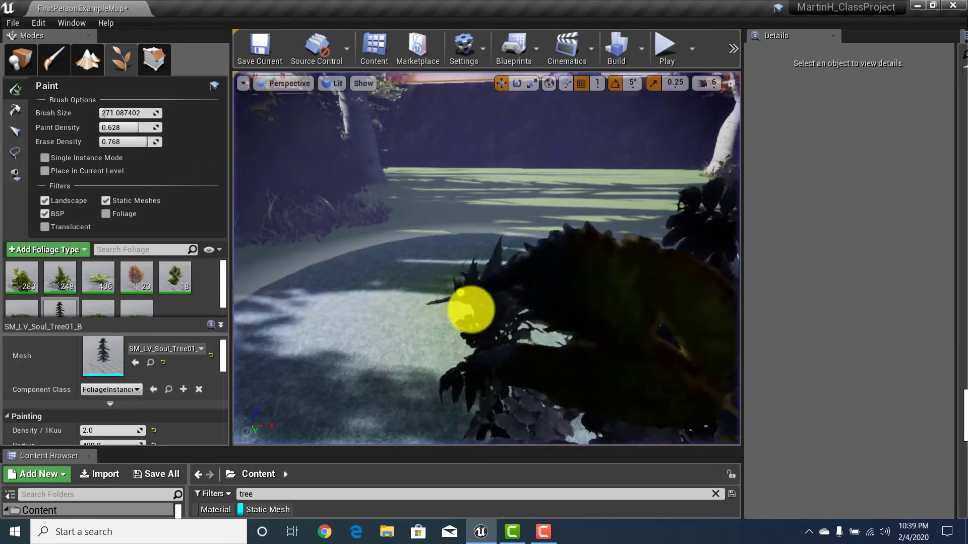
Deactivate all nine bush, tree and grass foliage types in the palette.
right_click_drag(461, 292, 204, 300)
key("s")
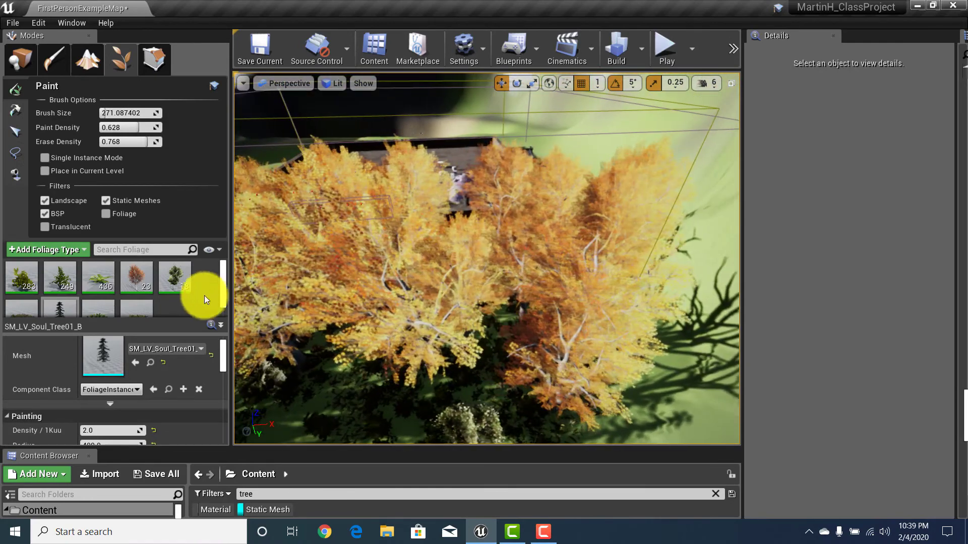
left_click(12, 268)
left_click(50, 267)
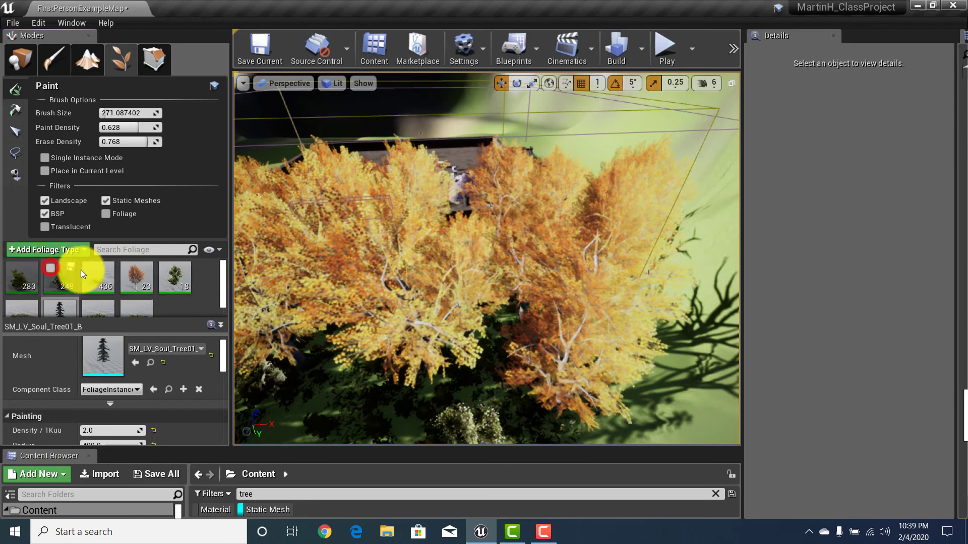
left_click(88, 270)
left_click(125, 269)
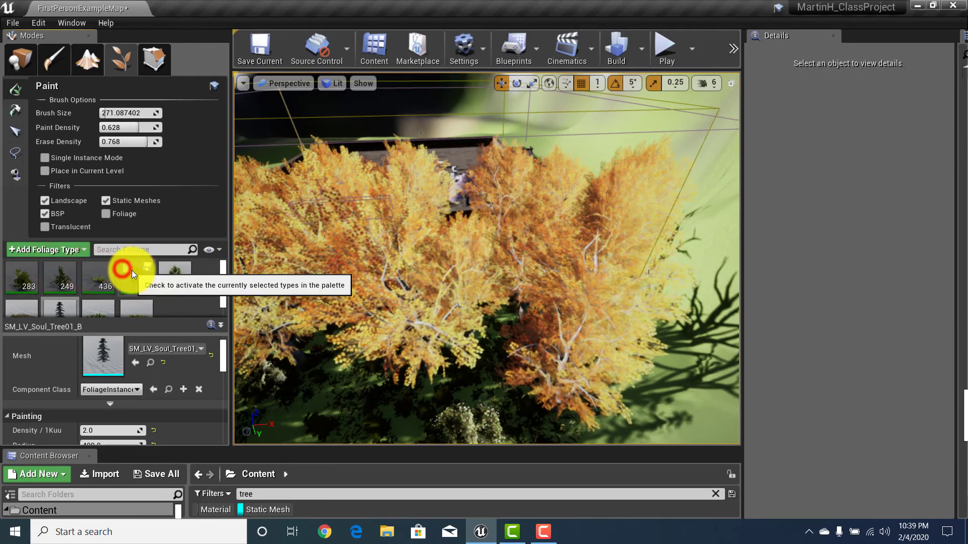
left_click(165, 267)
left_click_drag(221, 281, 222, 299)
left_click(12, 290)
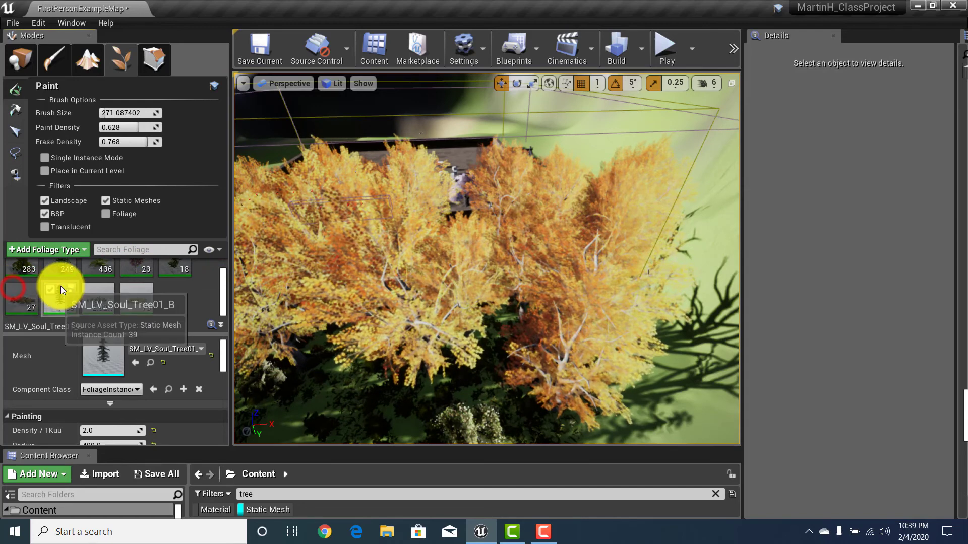
left_click(53, 289)
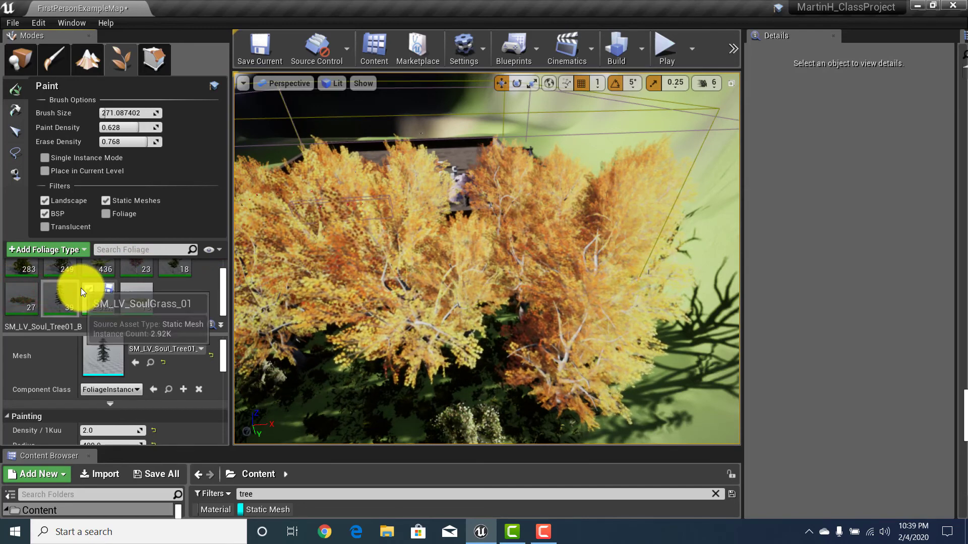
left_click(87, 289)
left_click(127, 289)
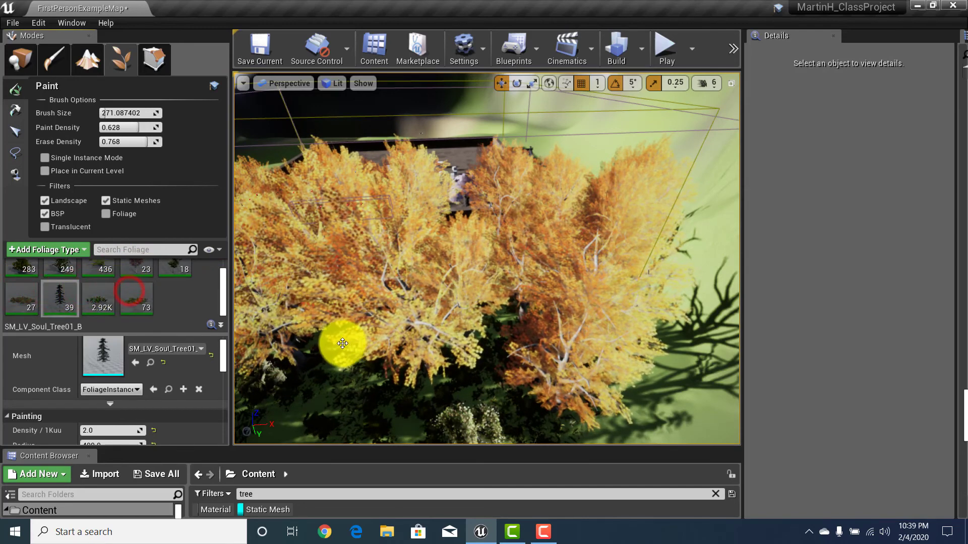
scroll(389, 370, "down", 5)
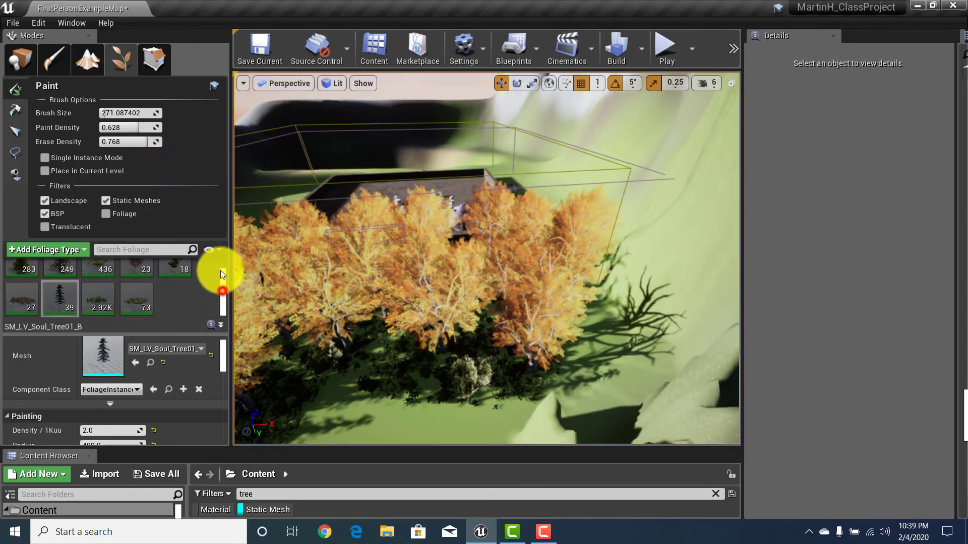
left_click_drag(219, 273, 10, 88)
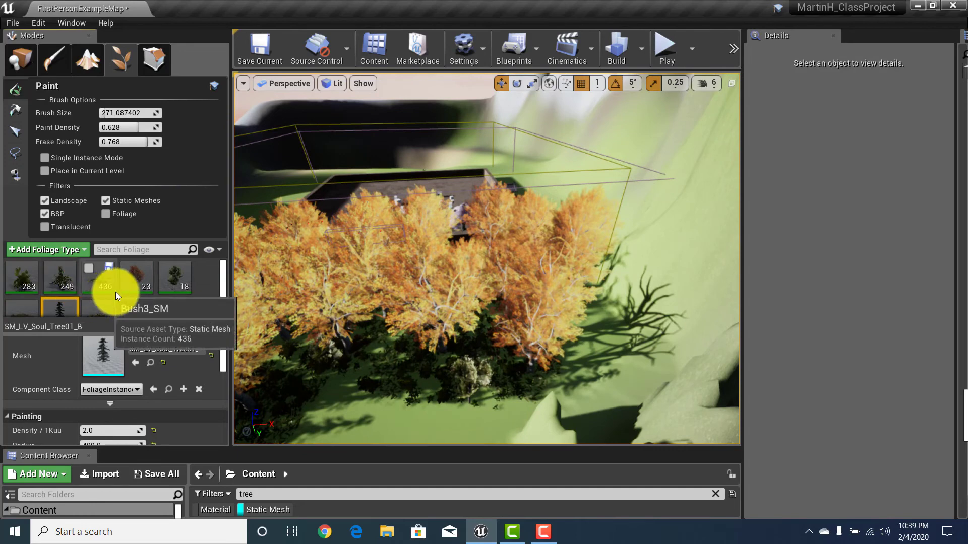
Activate only the orange-leaved tree foliage and, with brush size about 1074 and erase density 0.208, thin out those trees mid-forest.
left_click(130, 265)
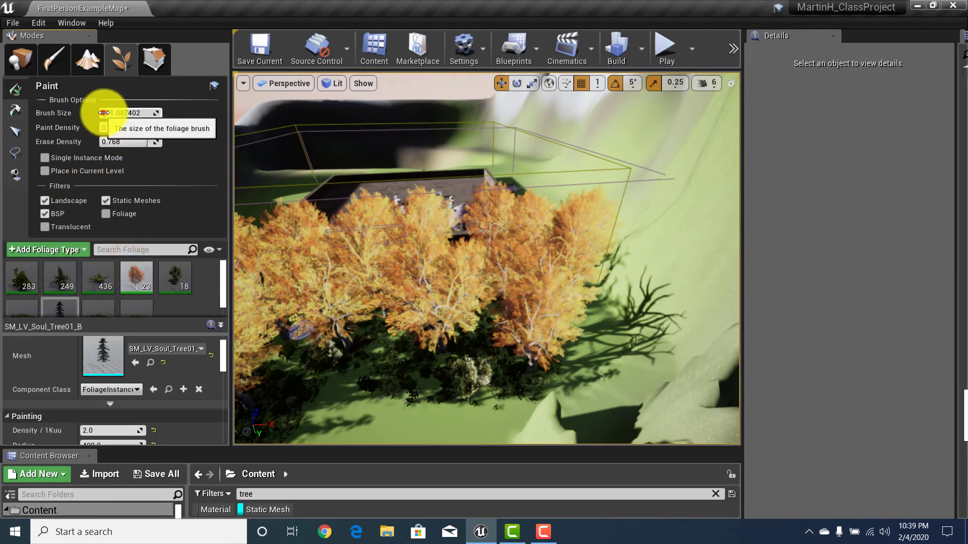
left_click_drag(105, 112, 103, 112)
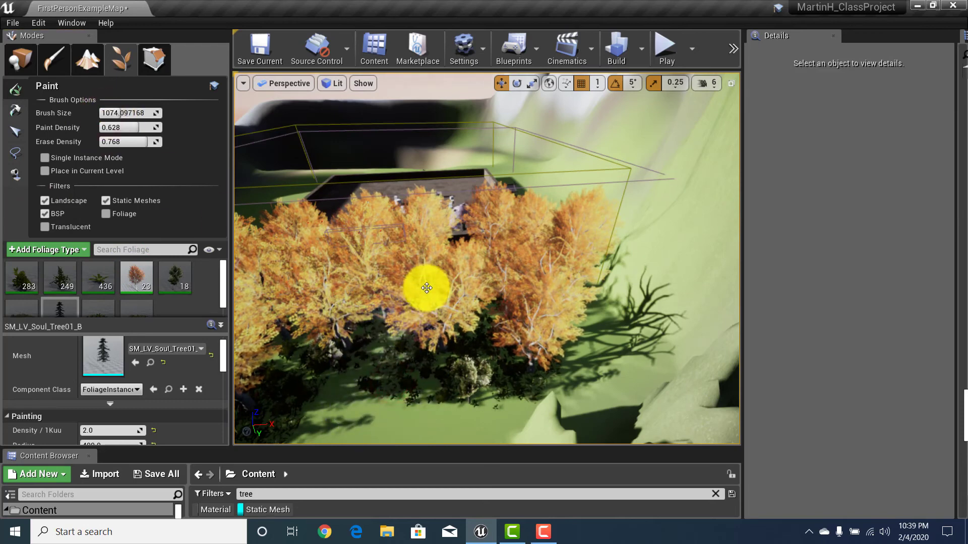
left_click(412, 411)
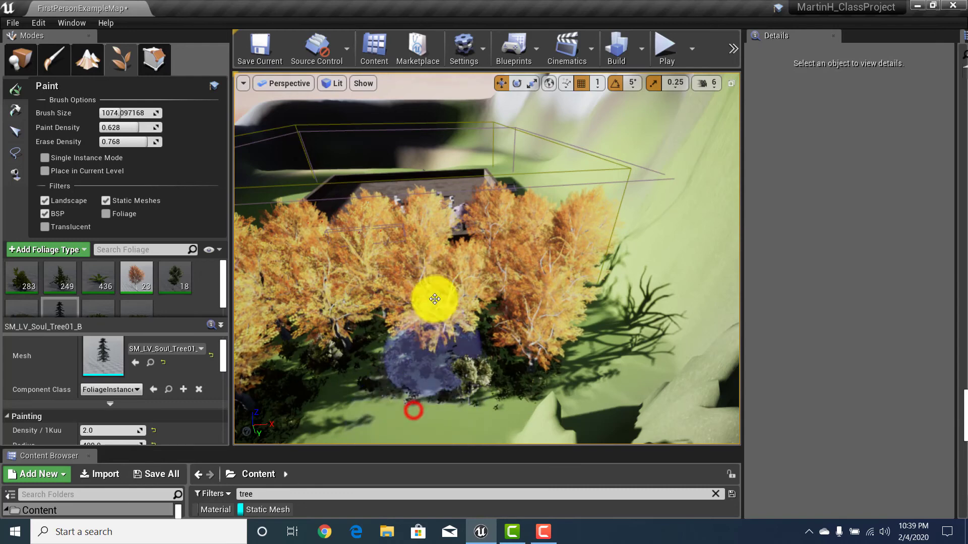
left_click(129, 144)
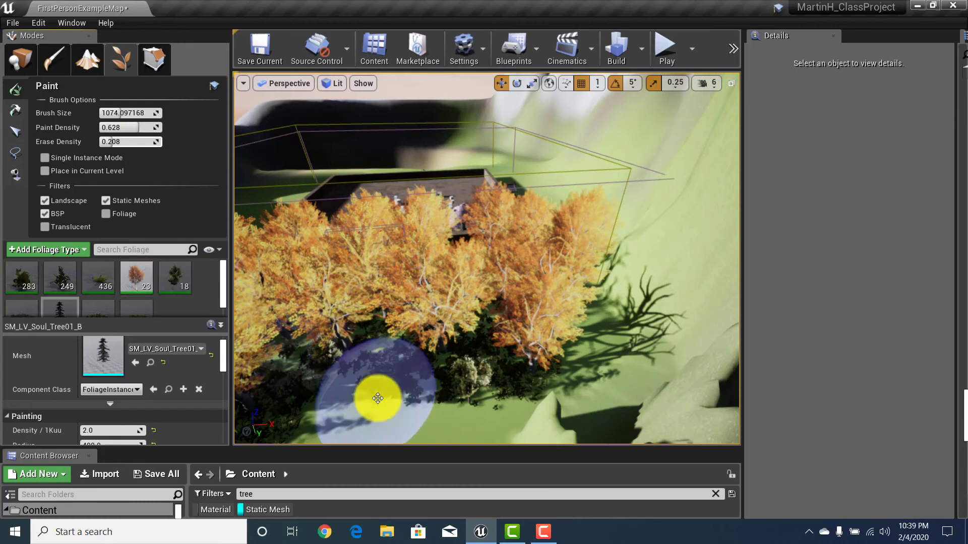
left_click_drag(419, 353, 412, 284, "shift")
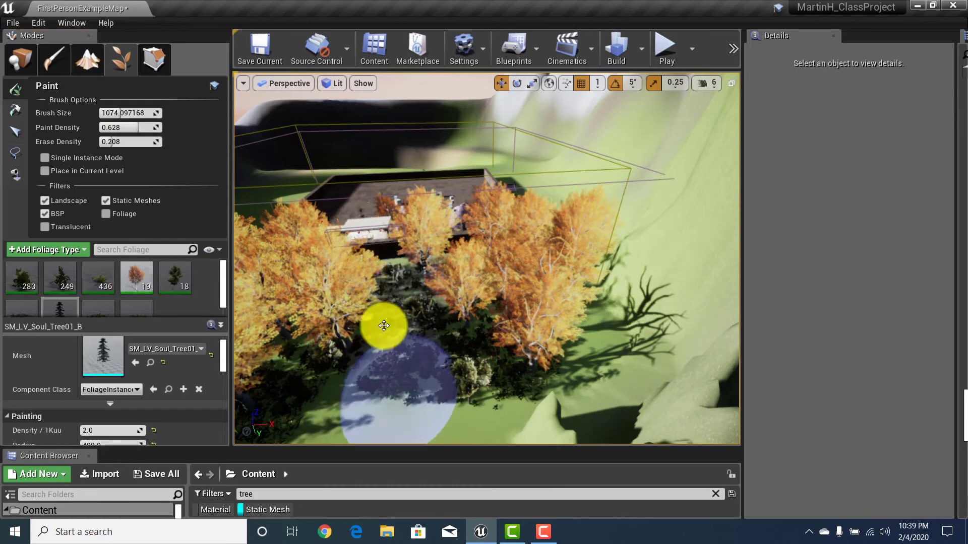
Play-test the level, walking through the gap in the thinned trees to the grass beside the dark wall to examine the density.
left_click(665, 45)
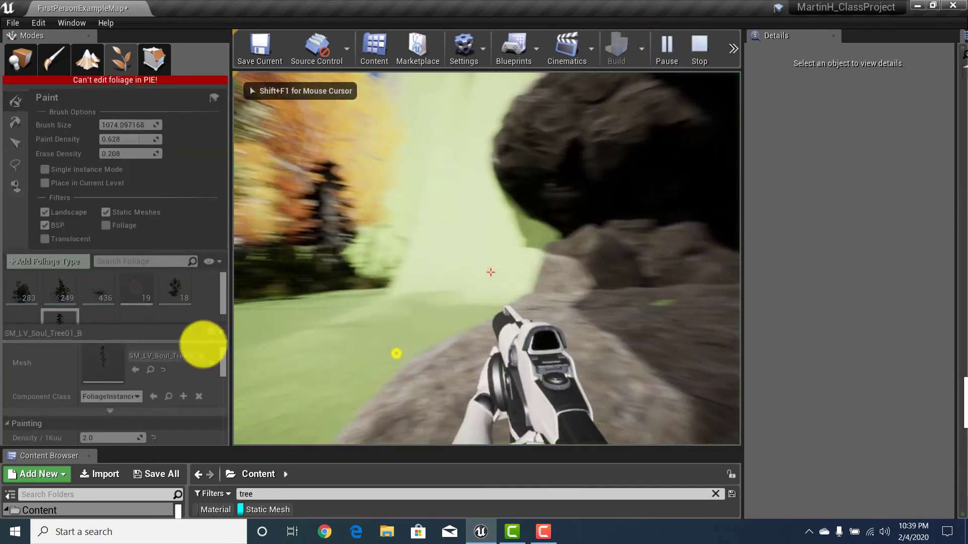
key("w")
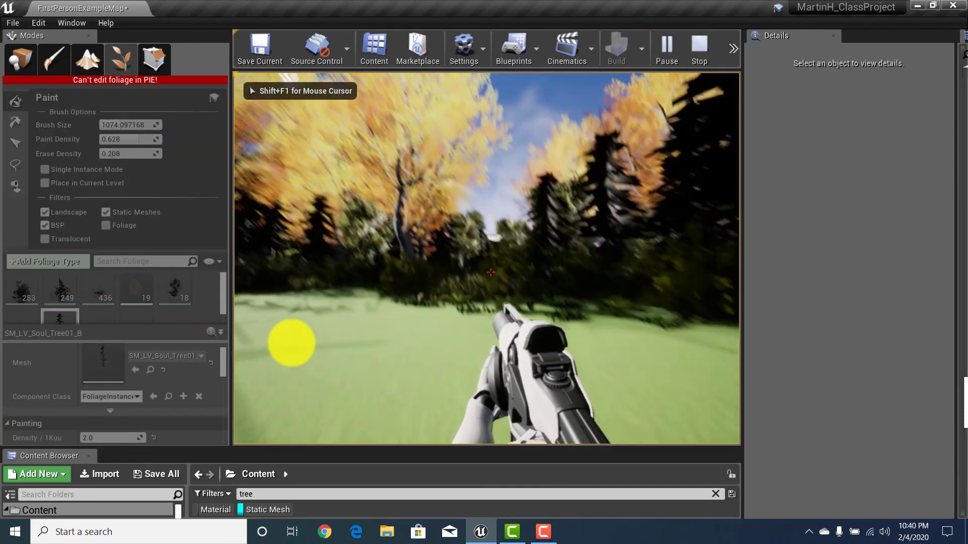
key("w")
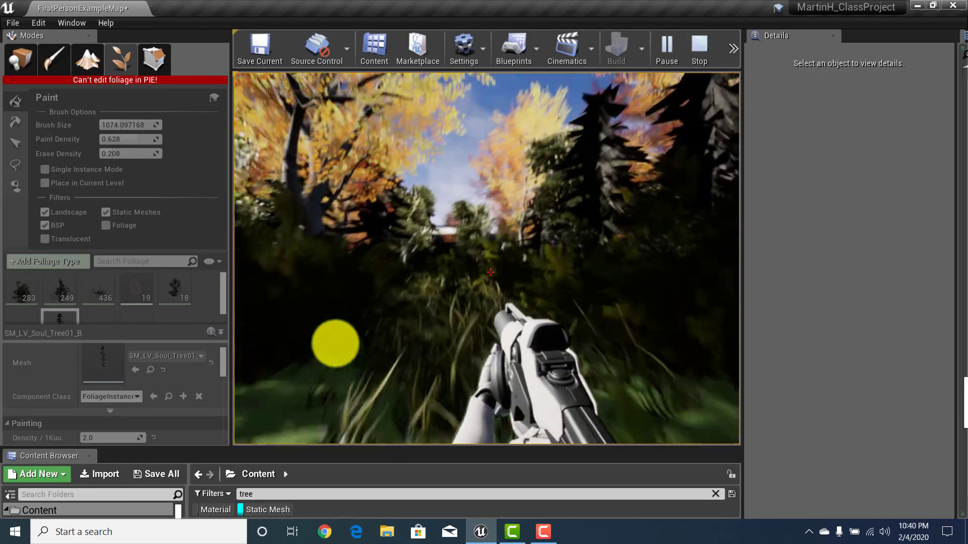
key("w")
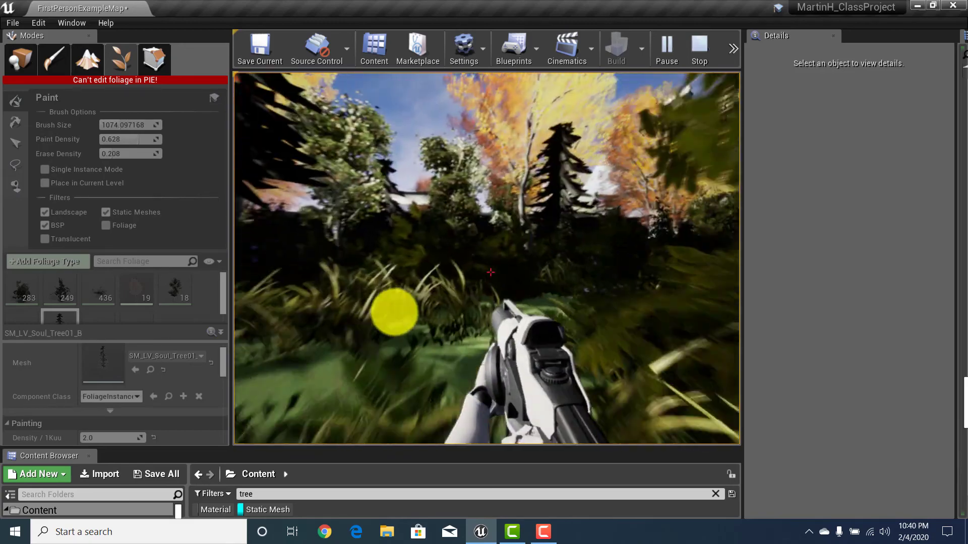
key("w")
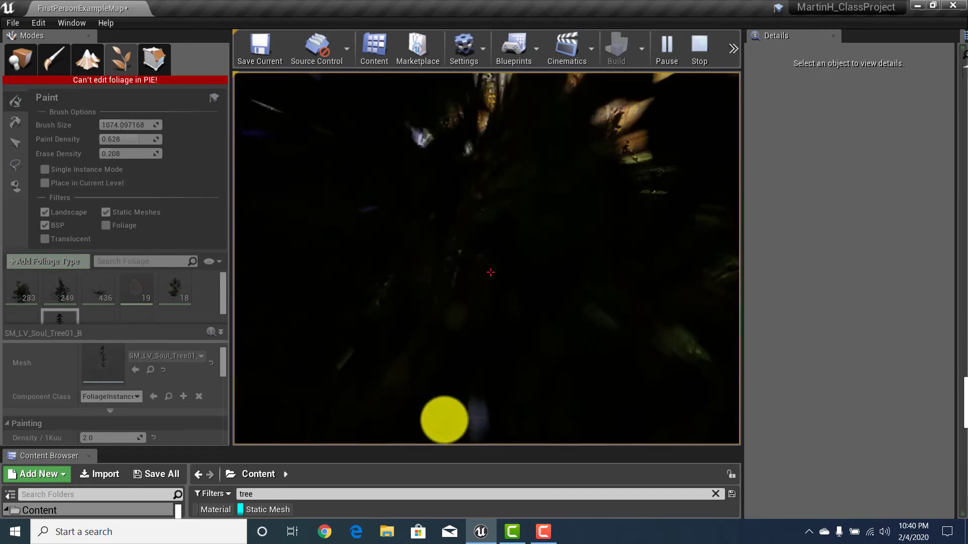
key("w")
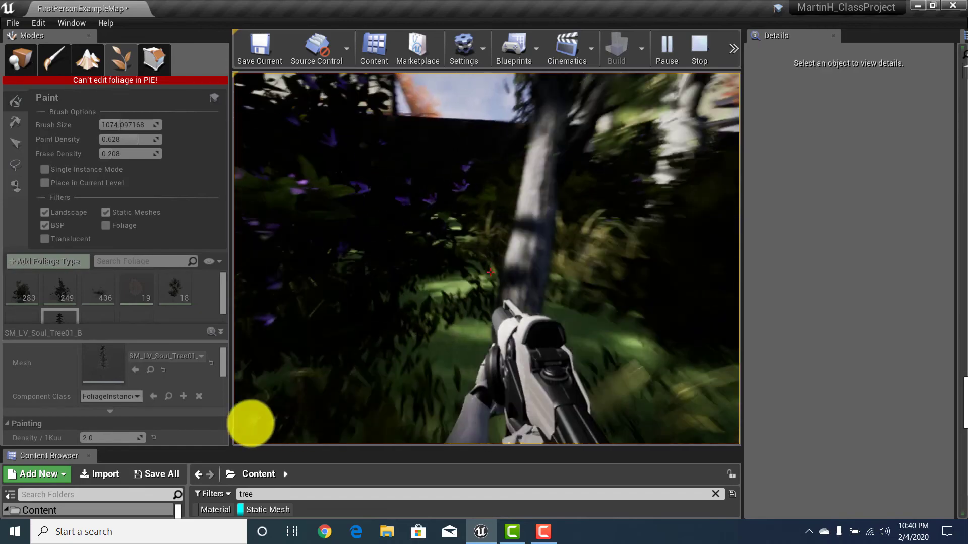
key("w")
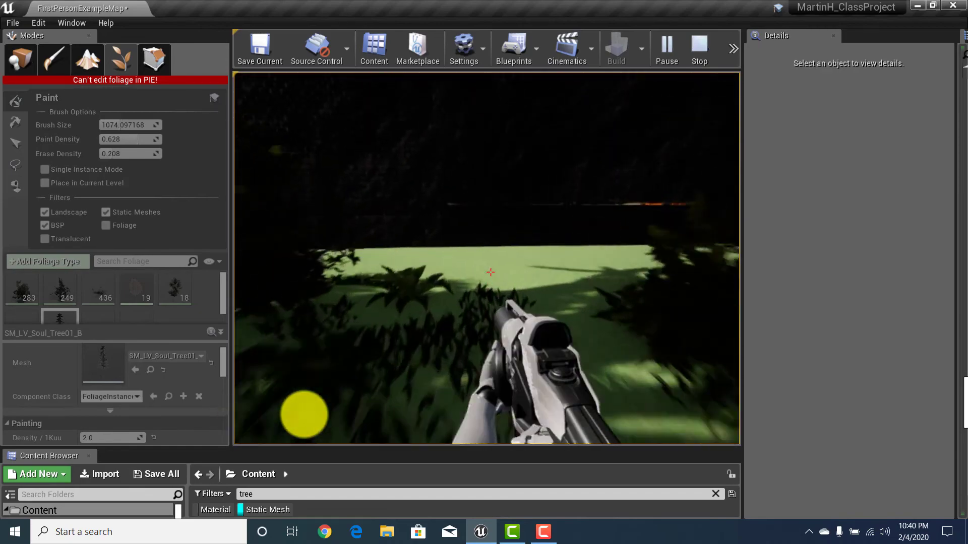
key("w")
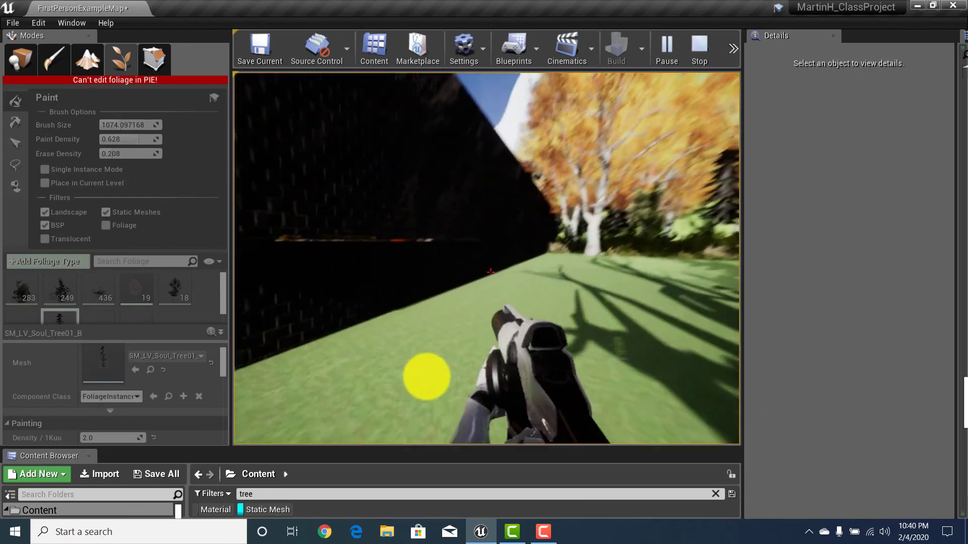
Walk along the outer edge of the forest in the play session to examine the mix of trees, bushes and grass from the open grass.
key("w")
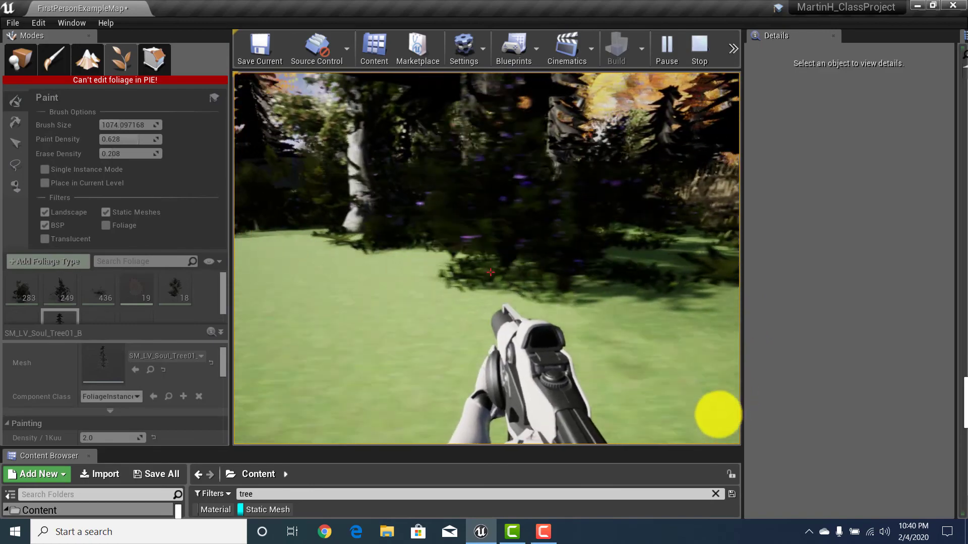
key("a")
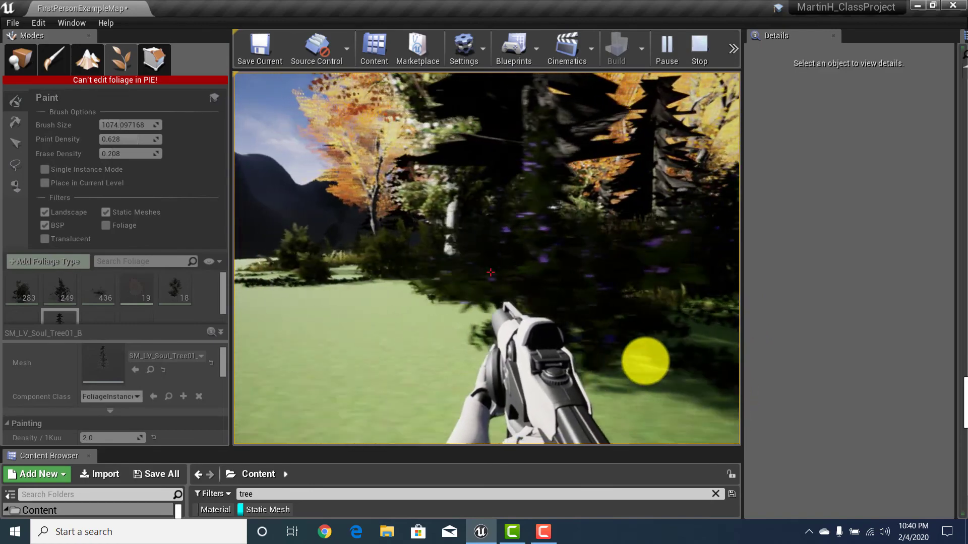
key("w")
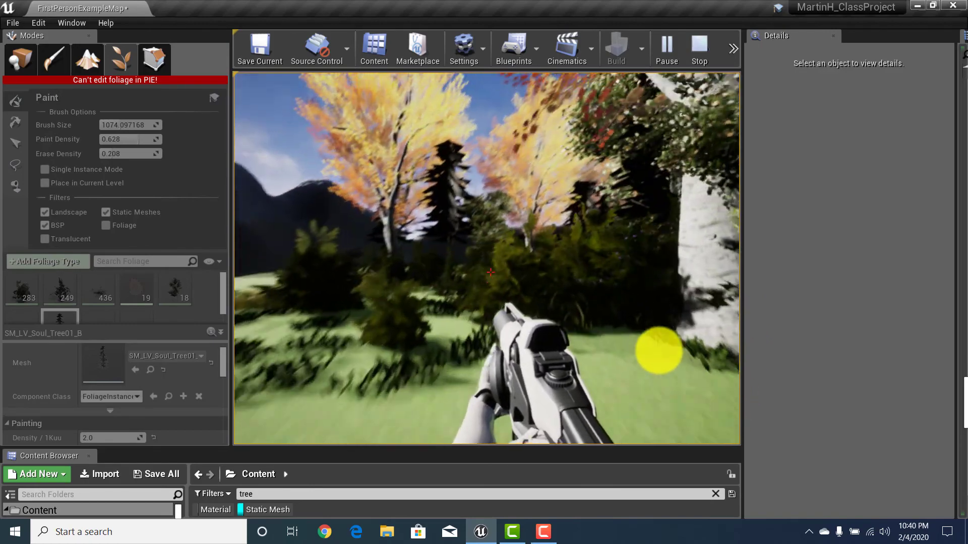
key("s")
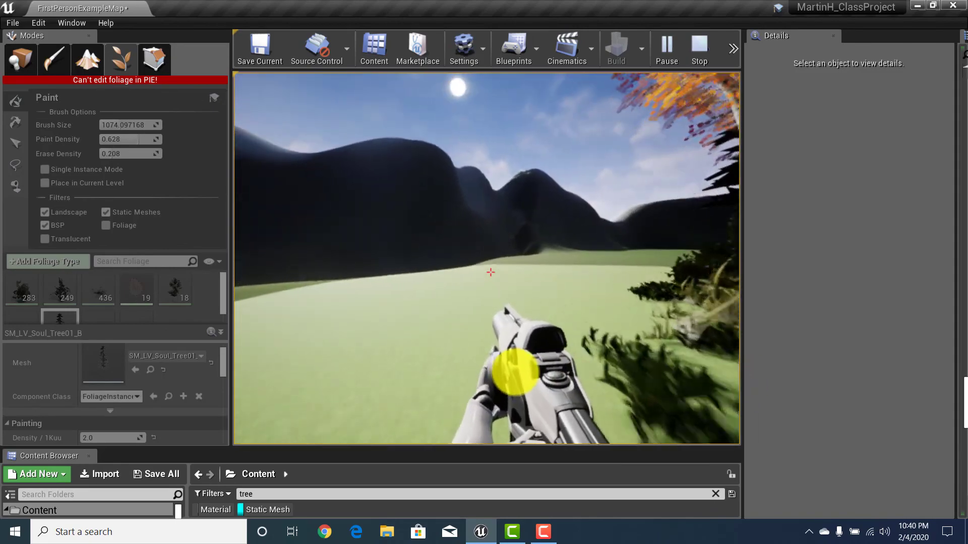
key("a")
key("a")
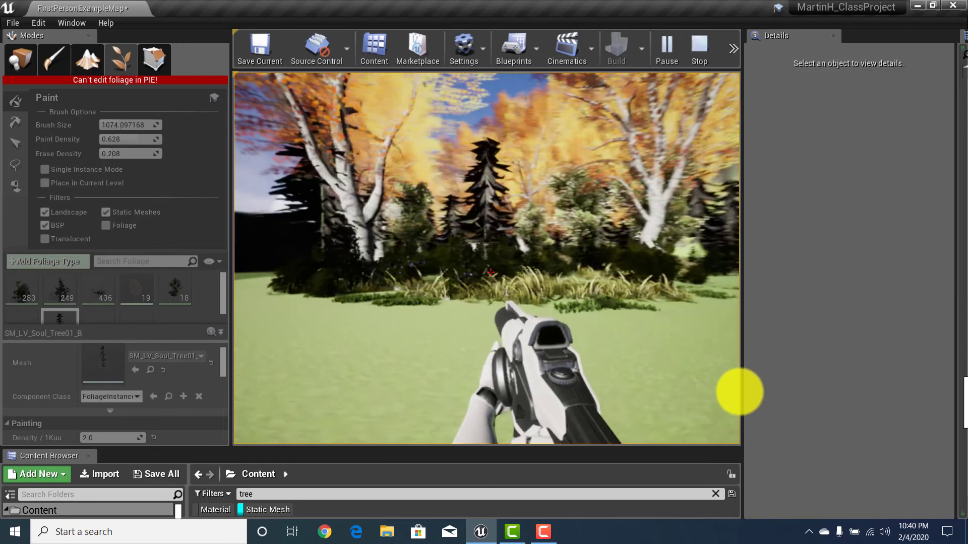
key("a")
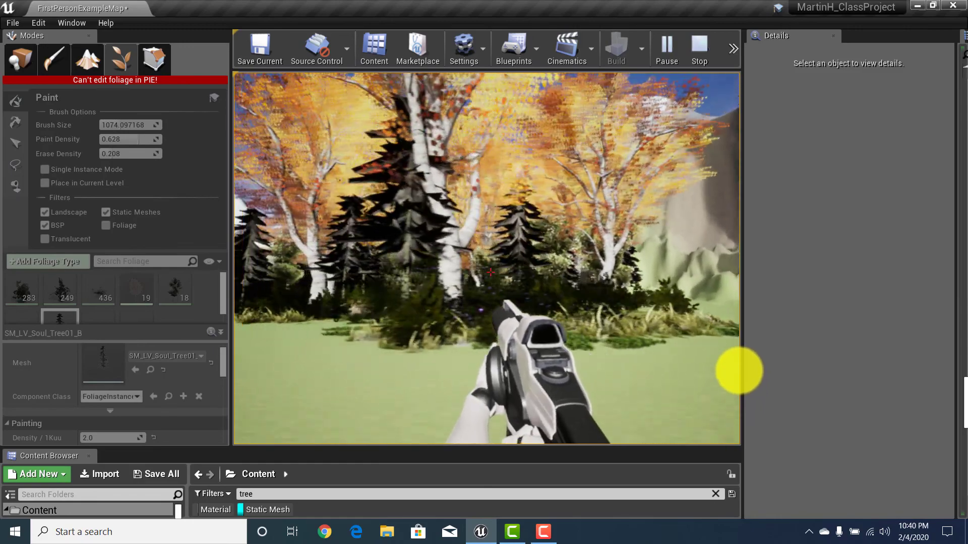
key("w")
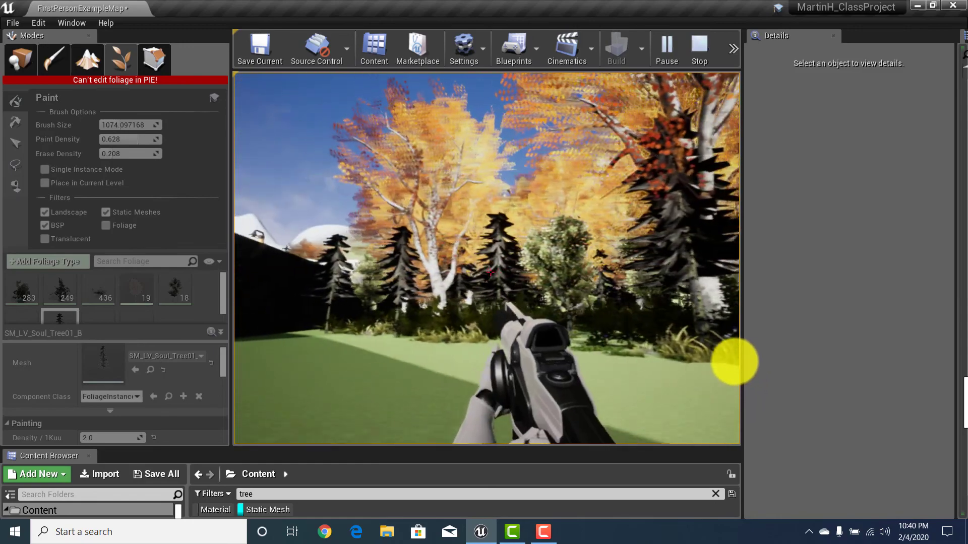
key("a")
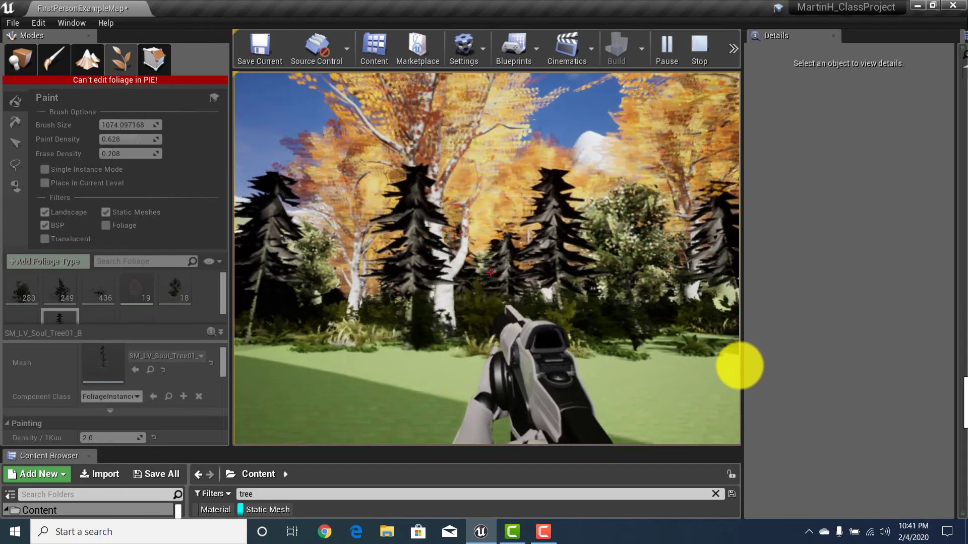
key("d")
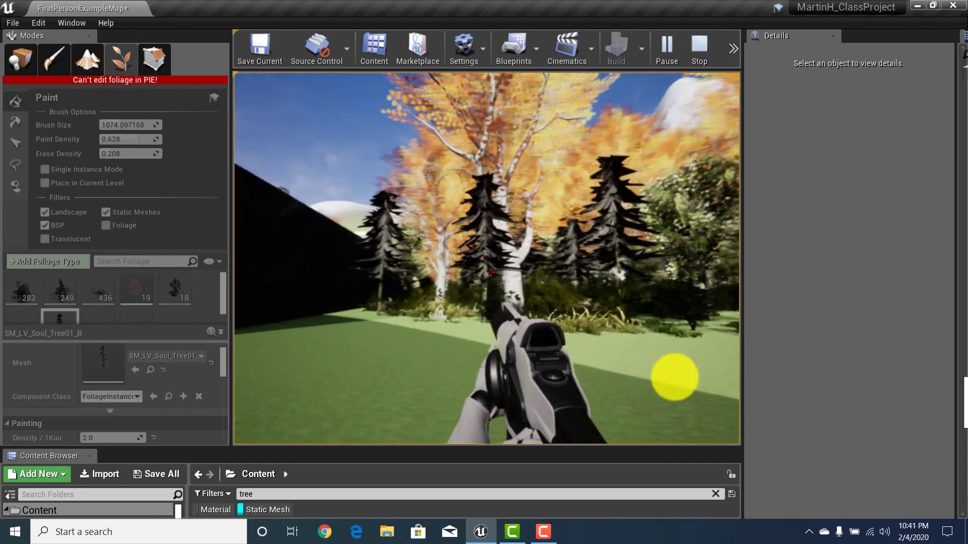
key("w")
key("d")
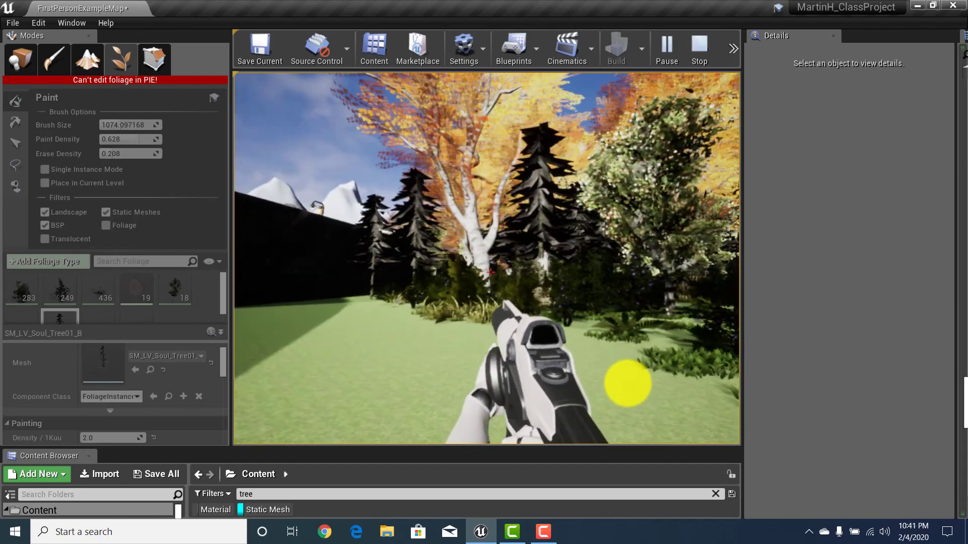